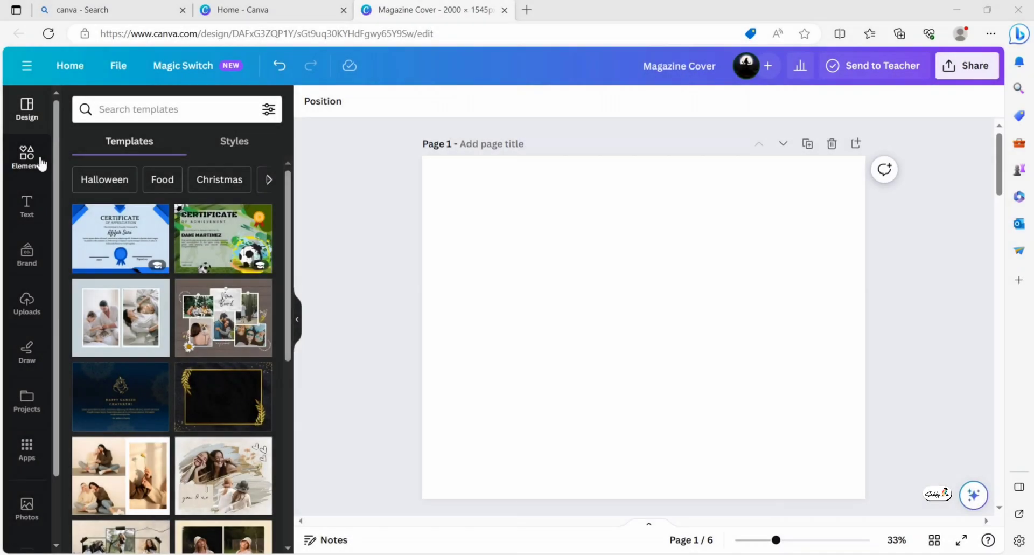
- Open the Elements library on the blank 2000 × 1545 magazine cover
click(34, 156)
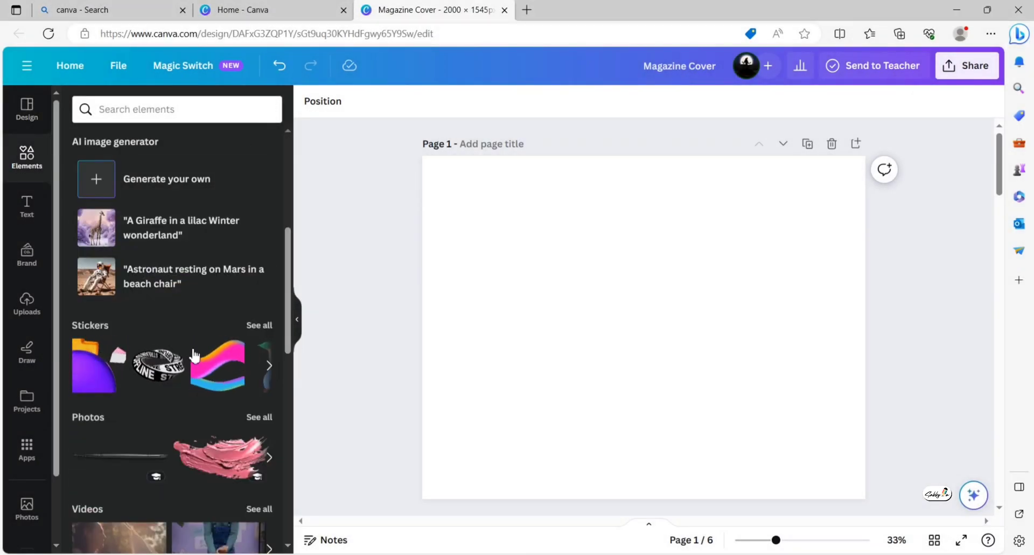
- Add the square landscape frame from the full Frames collection to the cover
scroll(139, 288, down, 2)
scroll(195, 318, down, 4)
scroll(195, 319, down, 3)
scroll(195, 317, down, 3)
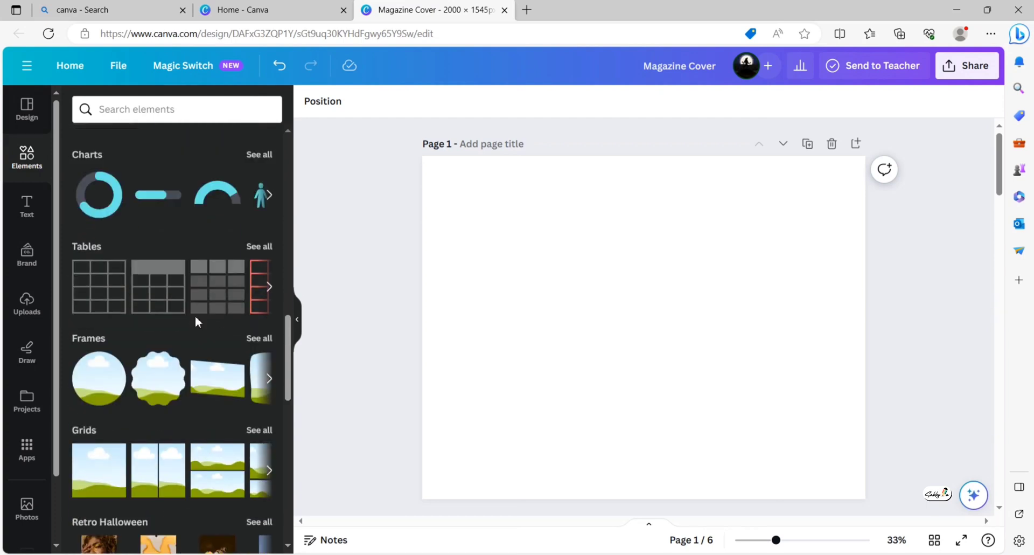
click(258, 339)
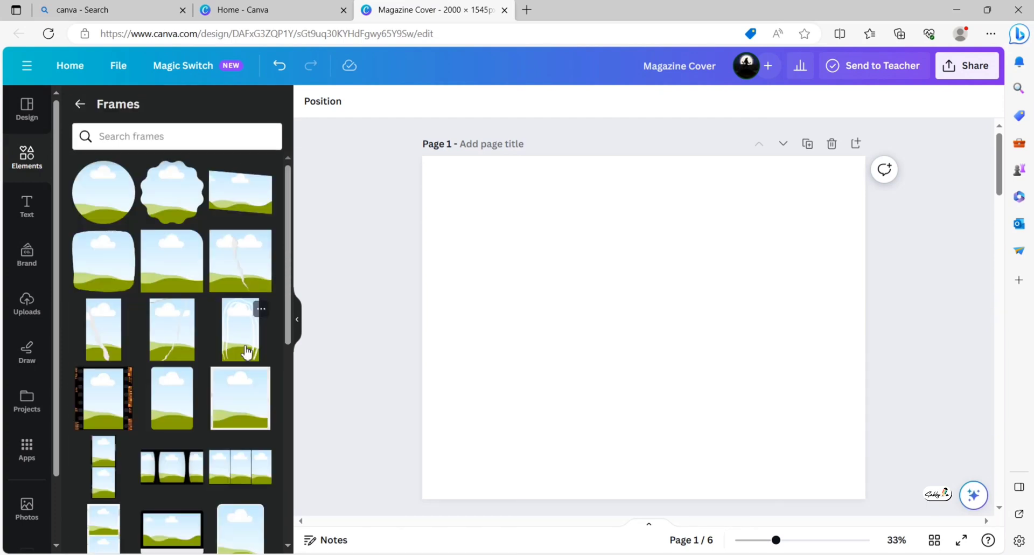
scroll(168, 379, down, 1)
scroll(169, 376, down, 2)
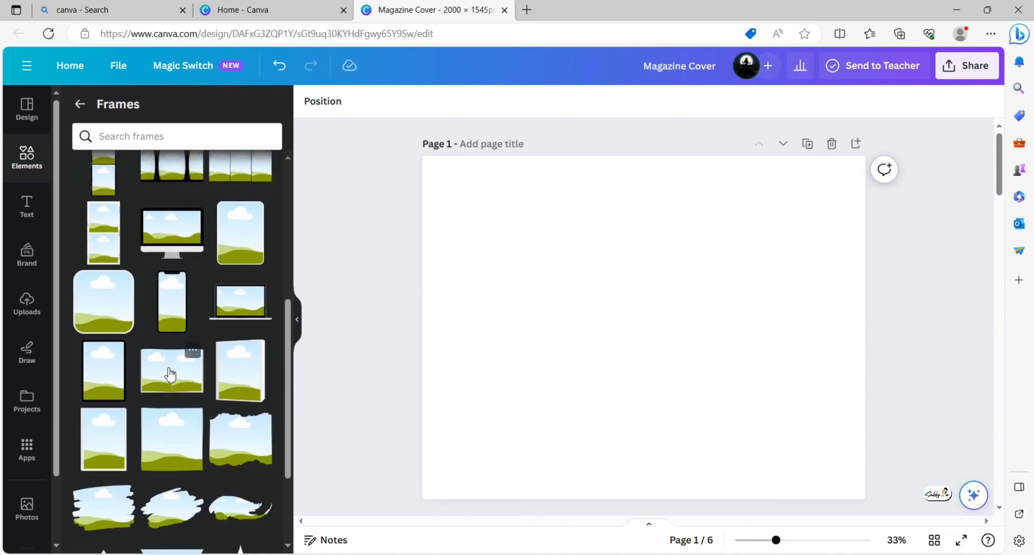
scroll(169, 373, down, 2)
scroll(170, 372, down, 2)
click(186, 407)
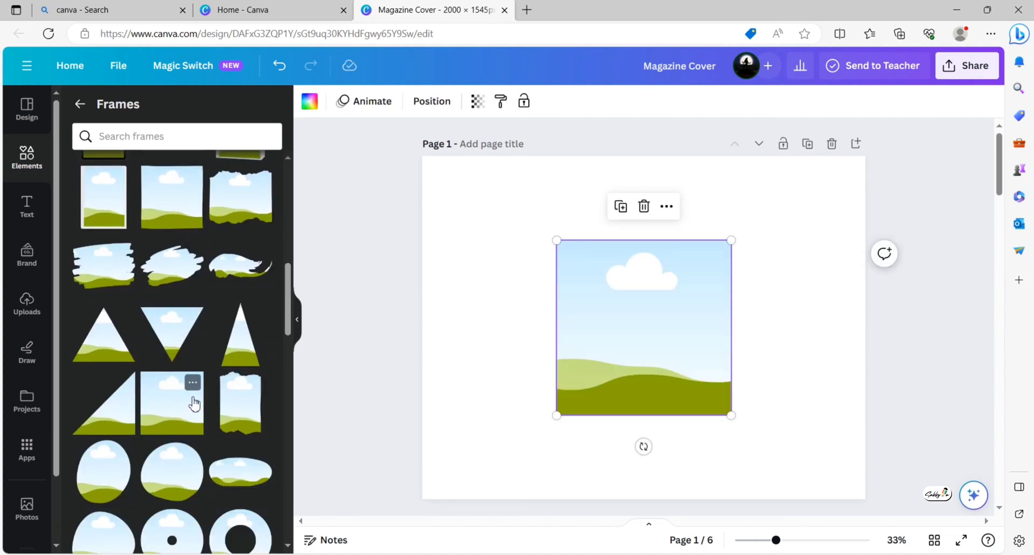
- Move the frame to the page's top-left and enlarge it to about 1,106 × 1,106
drag(654, 343, 537, 269)
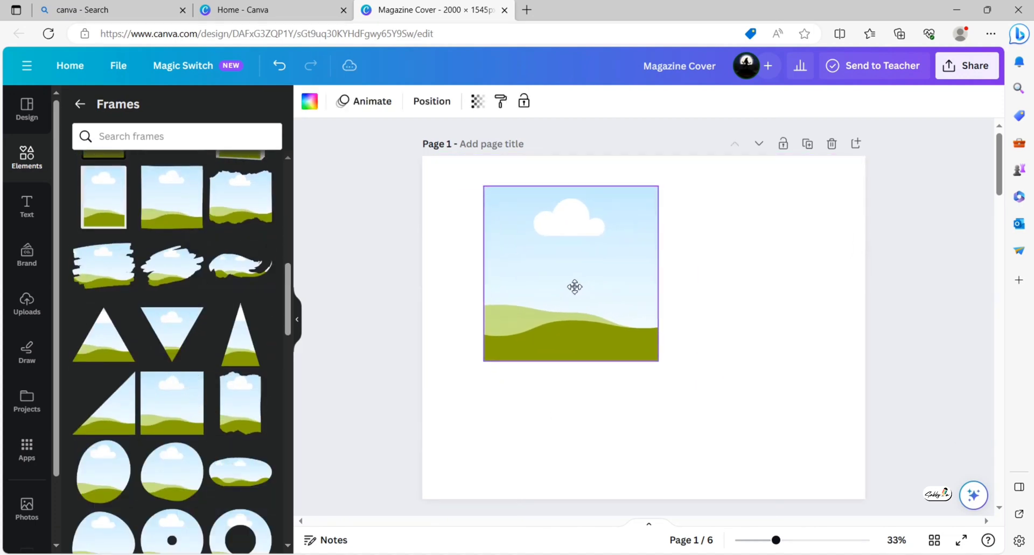
drag(614, 341, 683, 408)
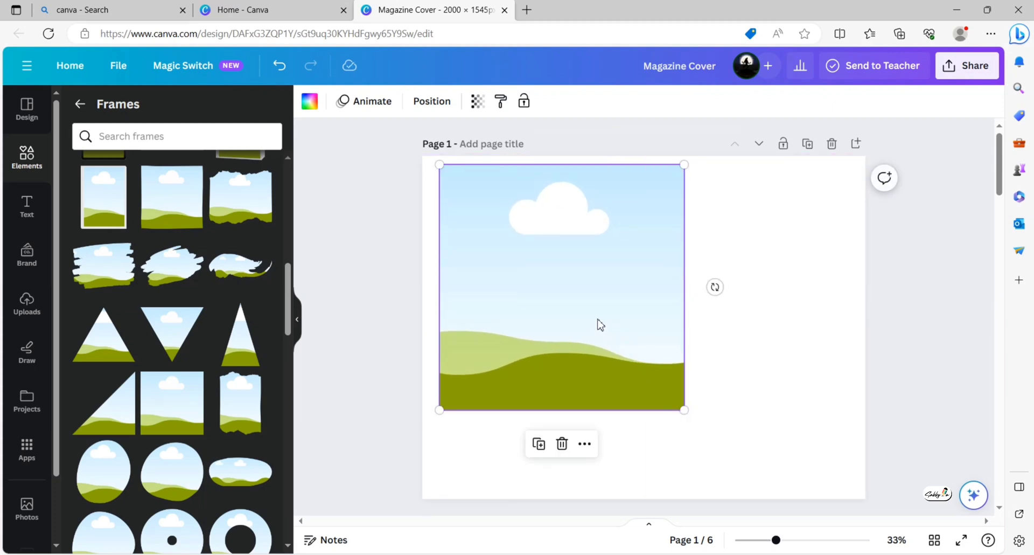
drag(598, 320, 600, 307)
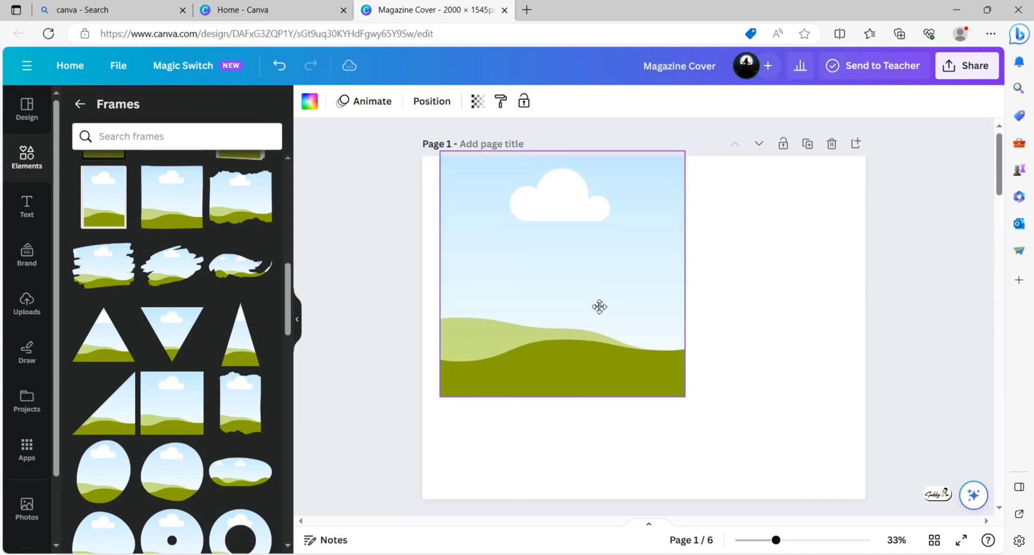
click(354, 277)
- Add a black square outline graphic found by searching 'square line'
click(80, 105)
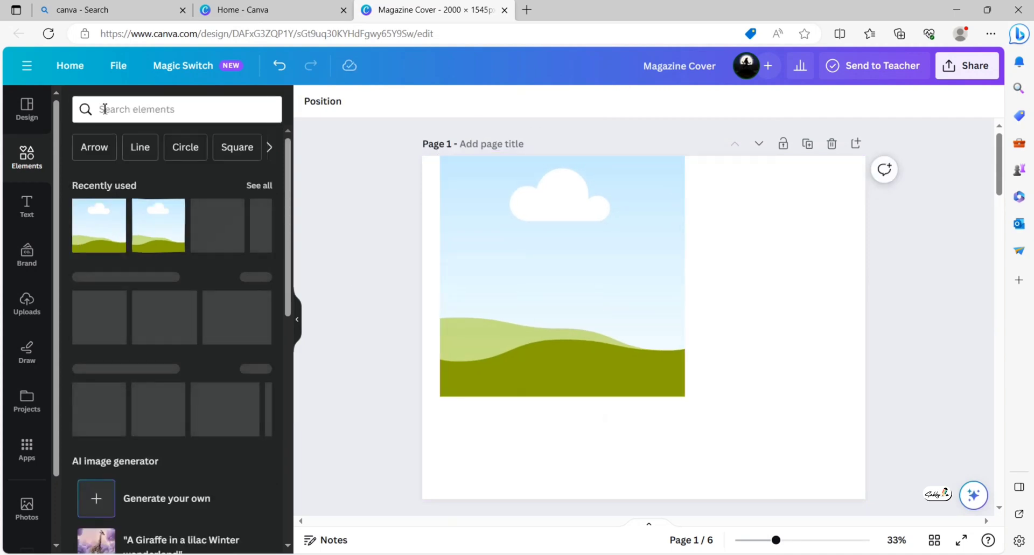
click(104, 108)
text(squ)
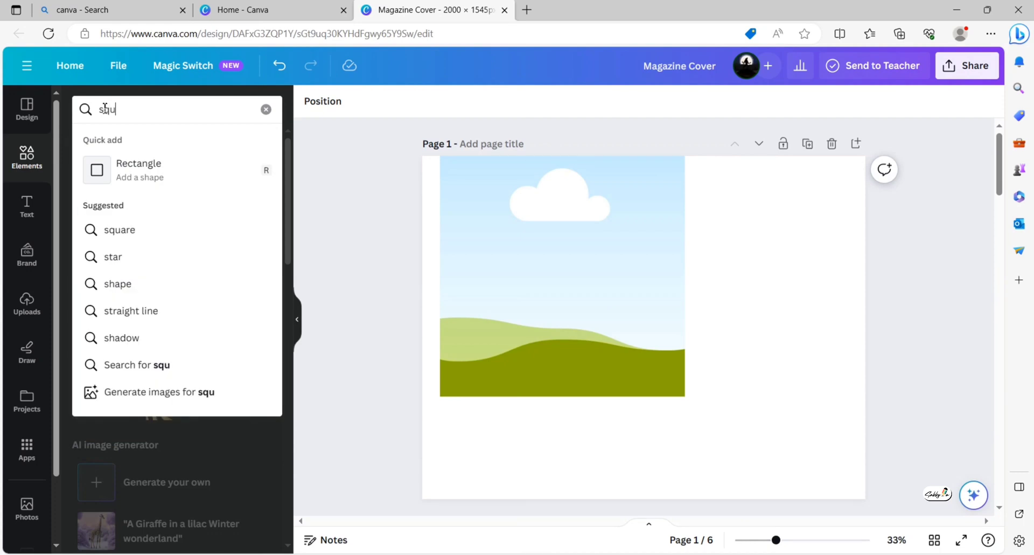
text(are line)
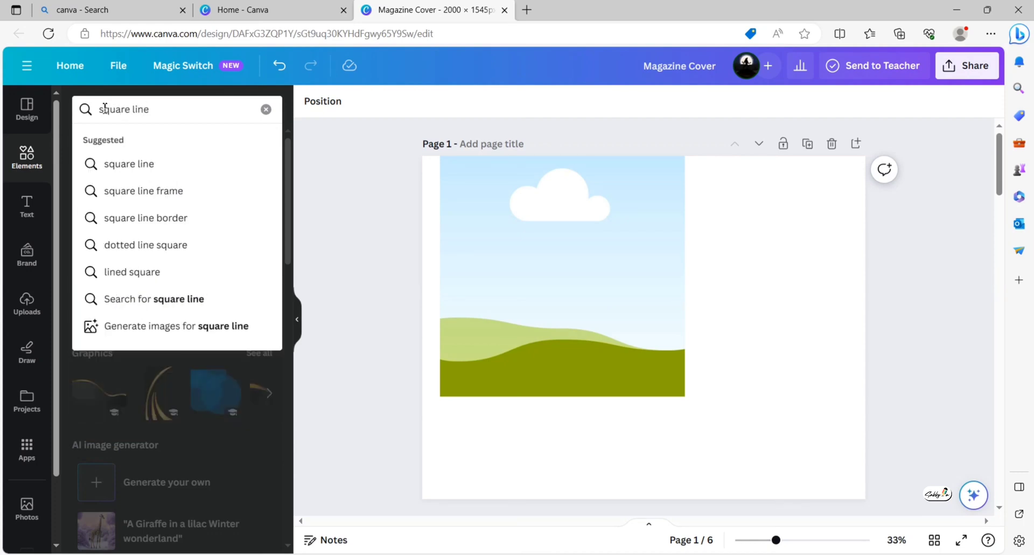
key(Return)
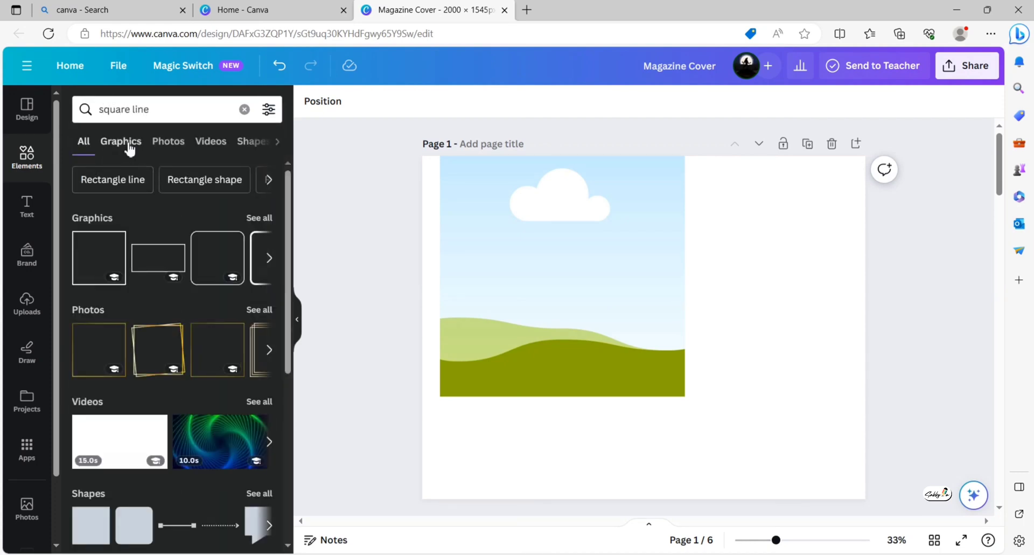
click(121, 142)
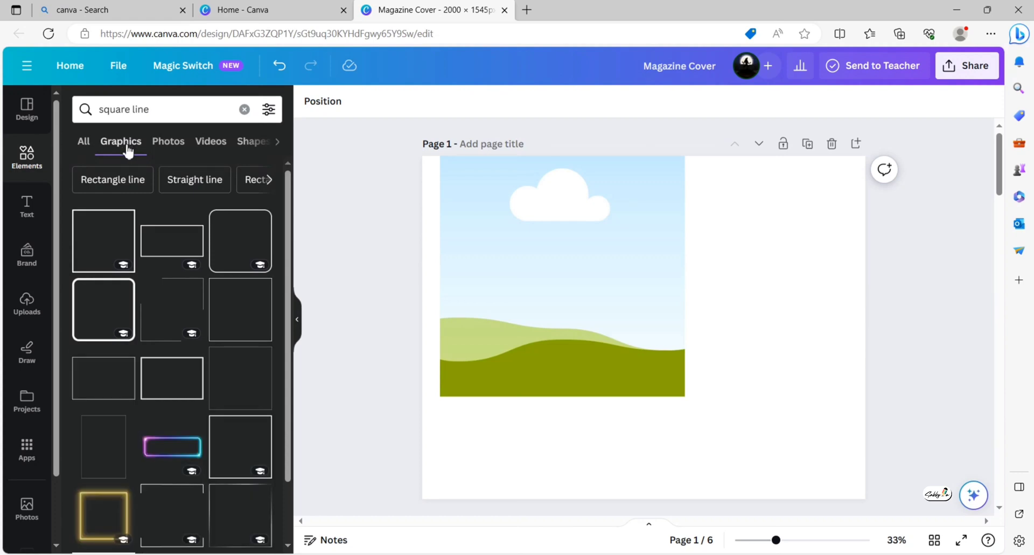
click(105, 244)
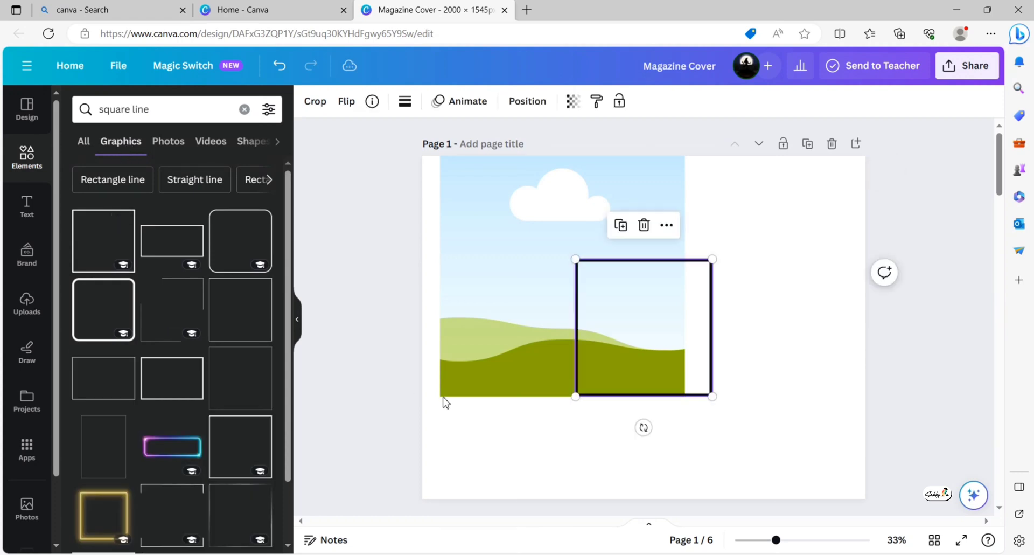
- Size the outline to about 1,250 px around the picture, offset down and right
drag(666, 353, 522, 265)
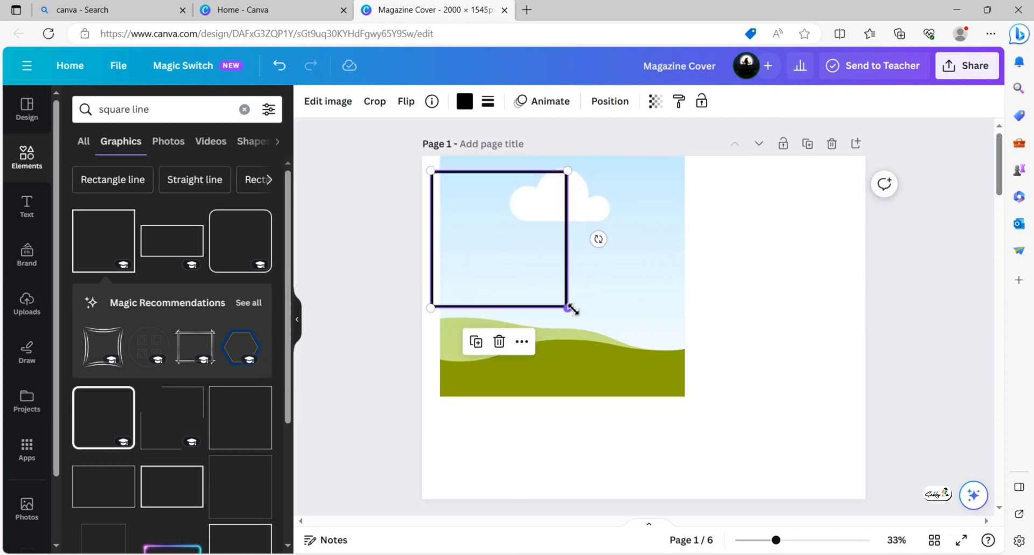
drag(568, 308, 696, 436)
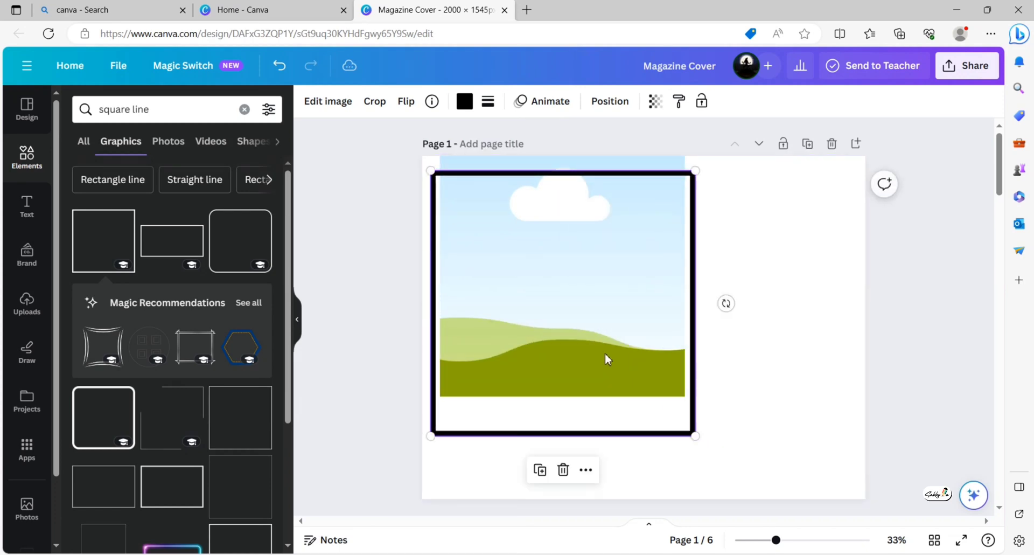
drag(608, 359, 587, 340)
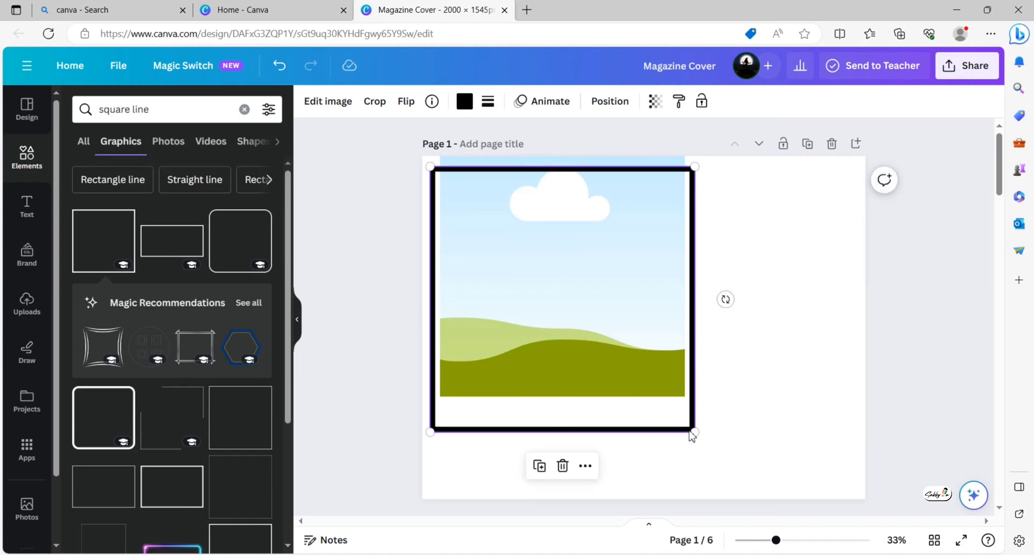
drag(695, 435, 697, 438)
mouse_move(634, 376)
mouse_down()
mouse_move(650, 376)
mouse_move(642, 370)
mouse_up()
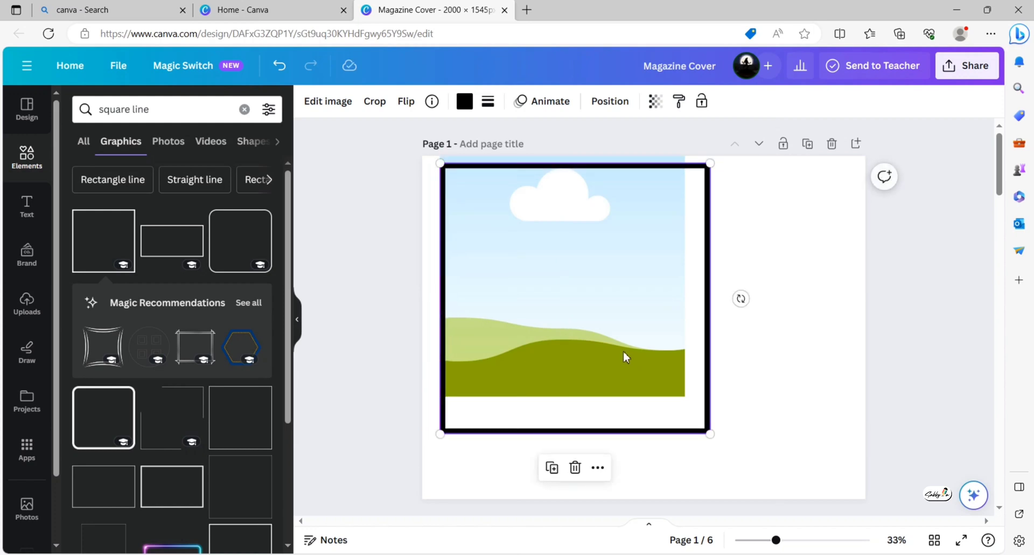
drag(710, 433, 695, 419)
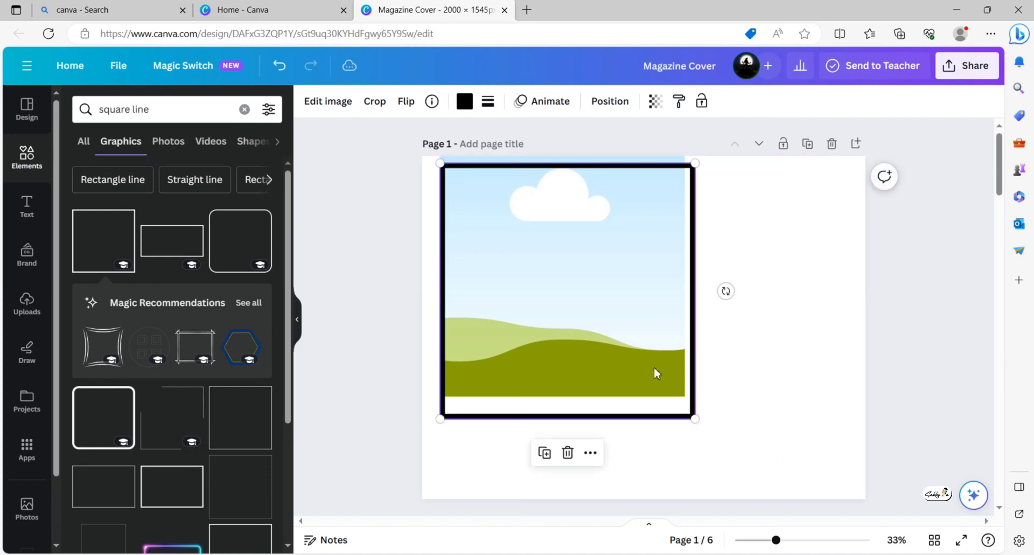
drag(656, 373, 663, 370)
- Slightly resize and reposition the landscape picture inside the outline
click(478, 209)
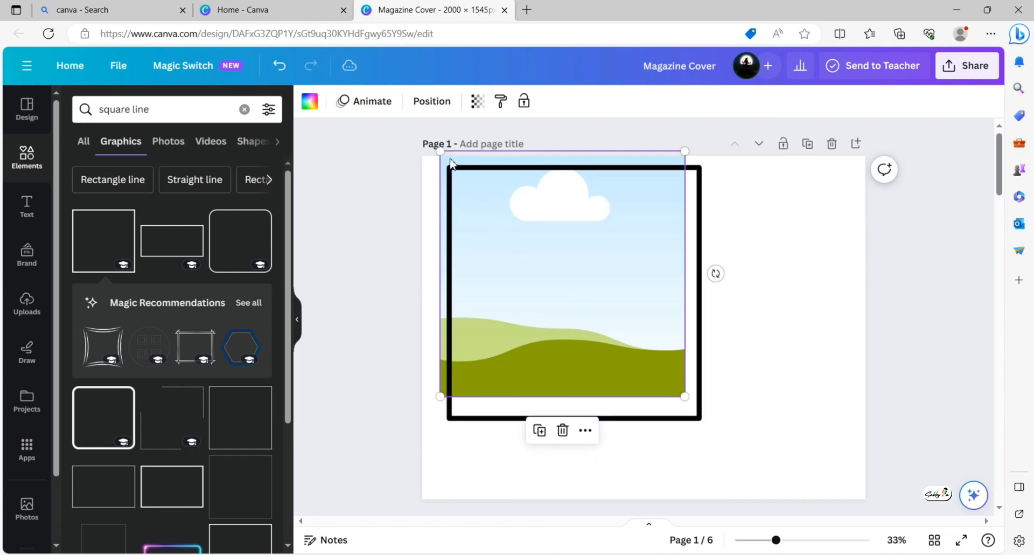
drag(440, 151, 439, 150)
drag(533, 273, 534, 273)
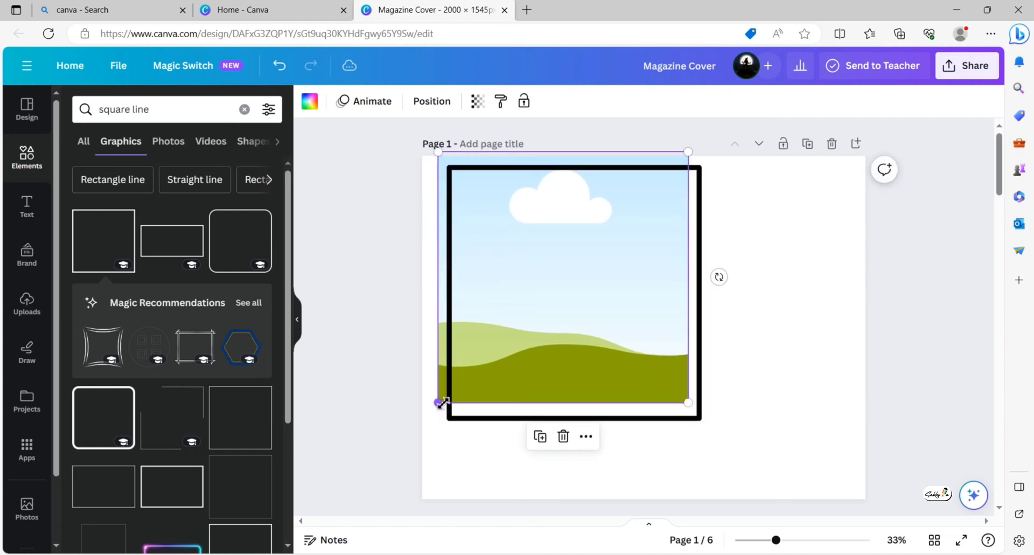
drag(438, 399, 435, 406)
drag(531, 357, 529, 352)
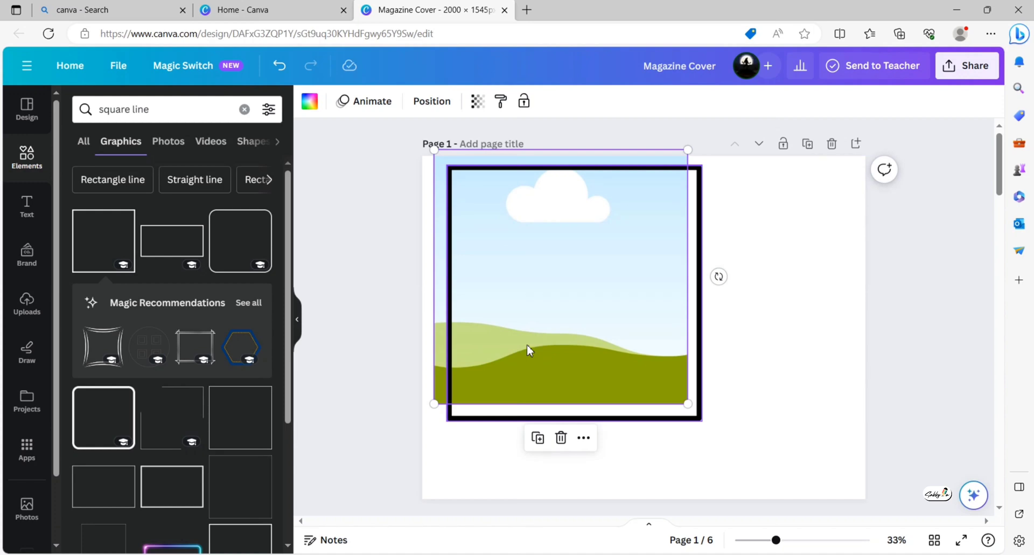
click(364, 351)
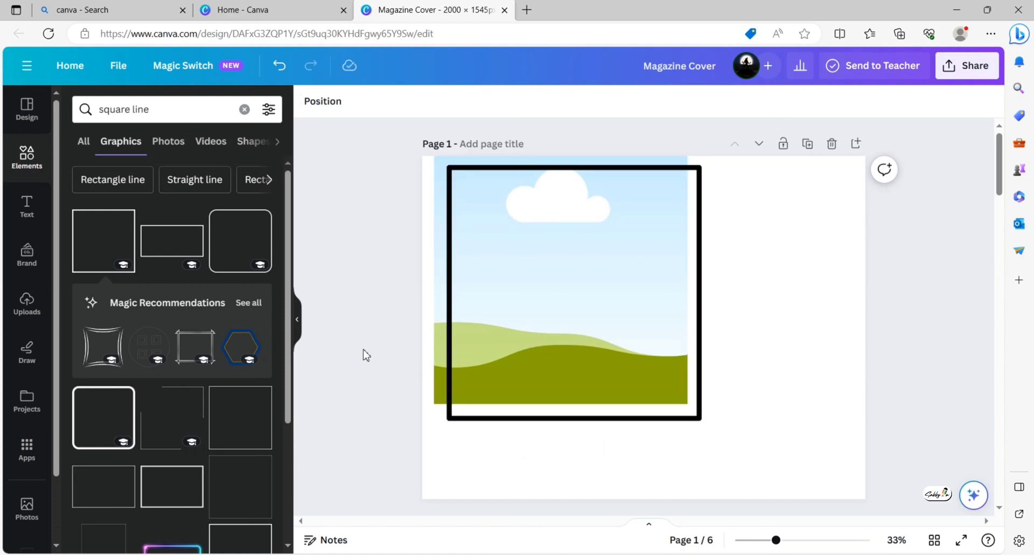
- Send the black square outline behind the landscape picture
click(296, 319)
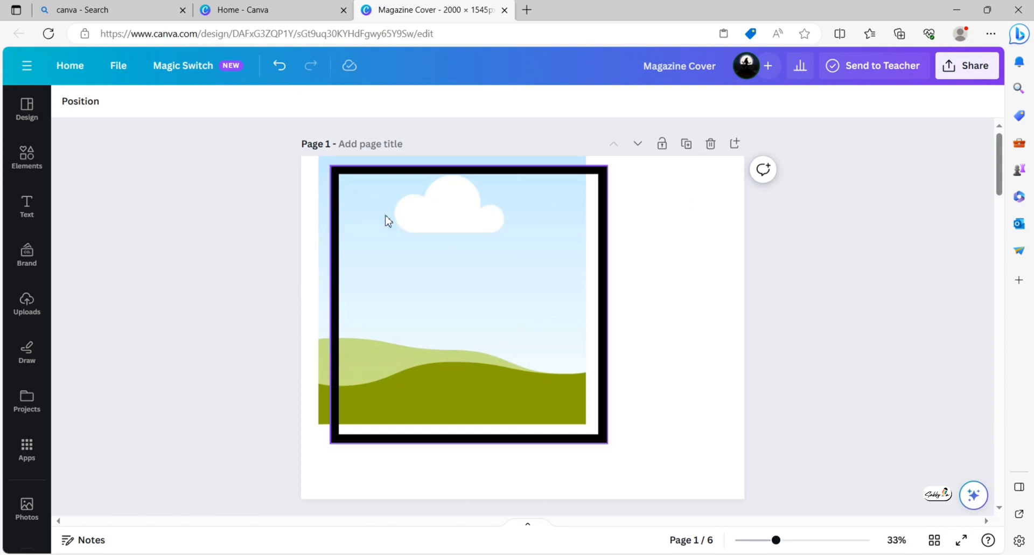
click(421, 168)
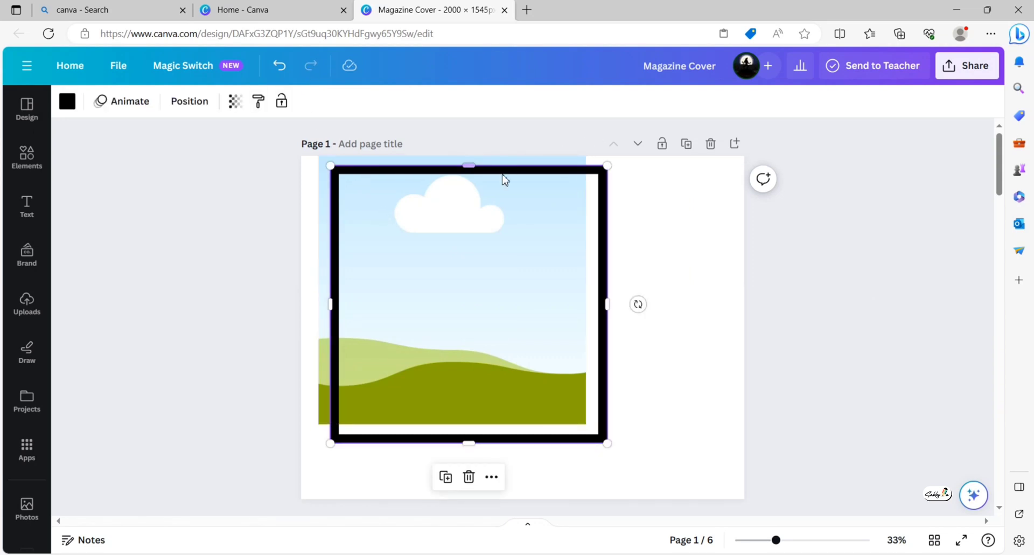
click(199, 102)
click(135, 118)
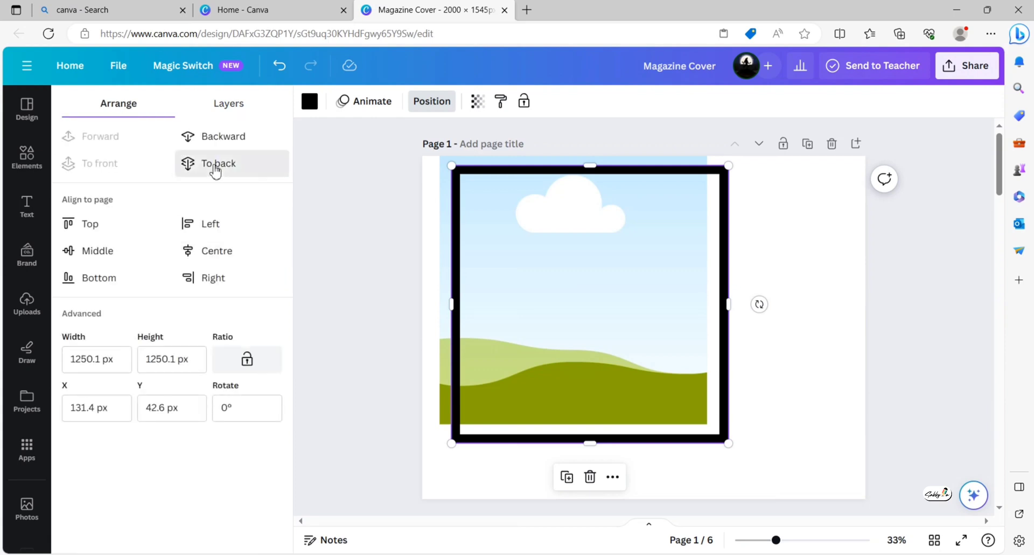
click(213, 166)
click(217, 209)
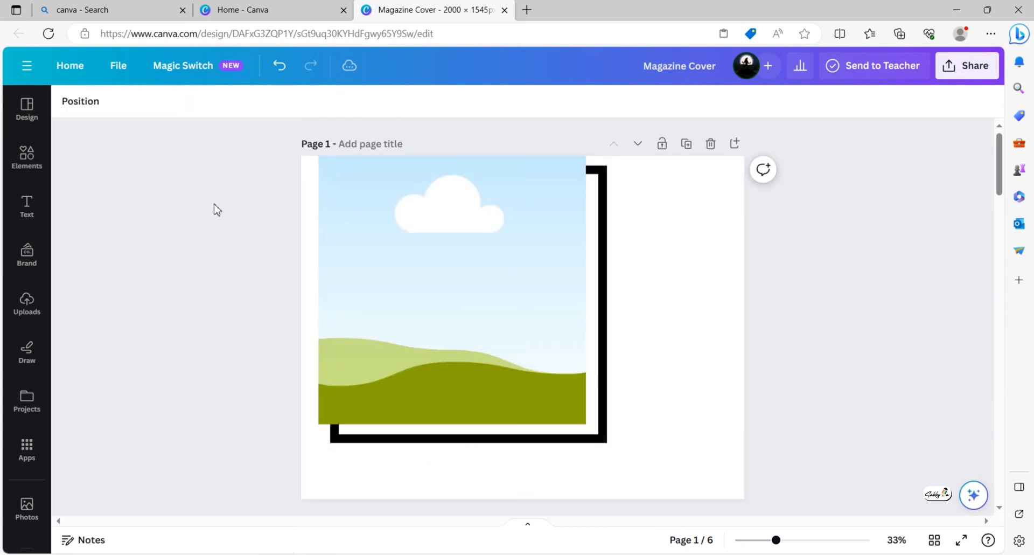
click(24, 510)
- Search photos for 'model with lipstic' and drop the gold-lips photo into the frame
click(110, 109)
text(mo)
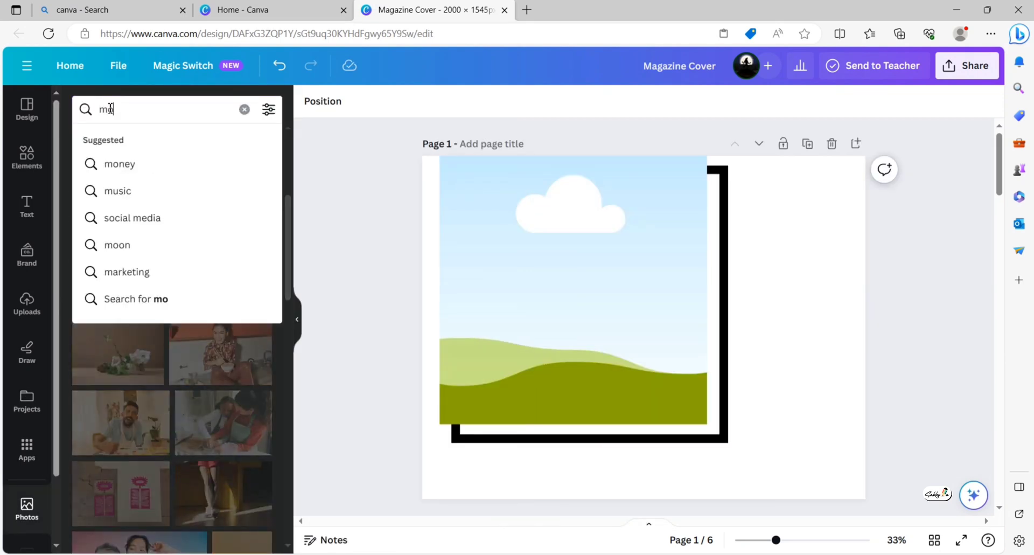
text(del with l)
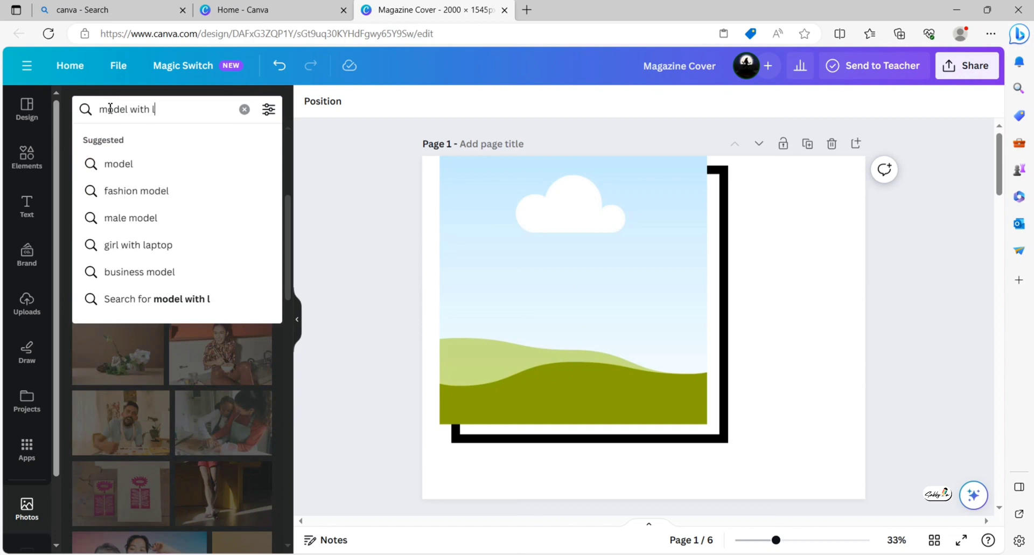
text(ipstick)
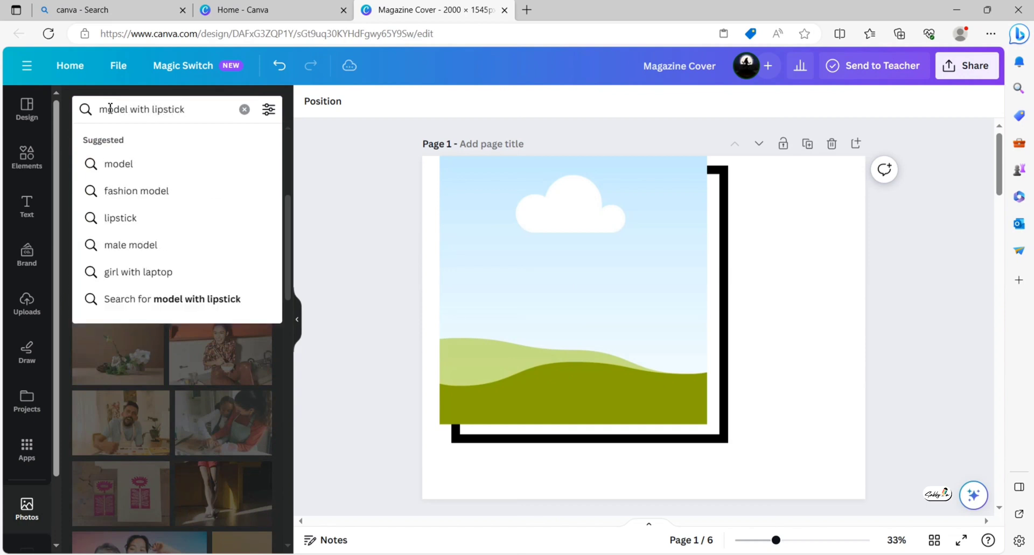
key(Return)
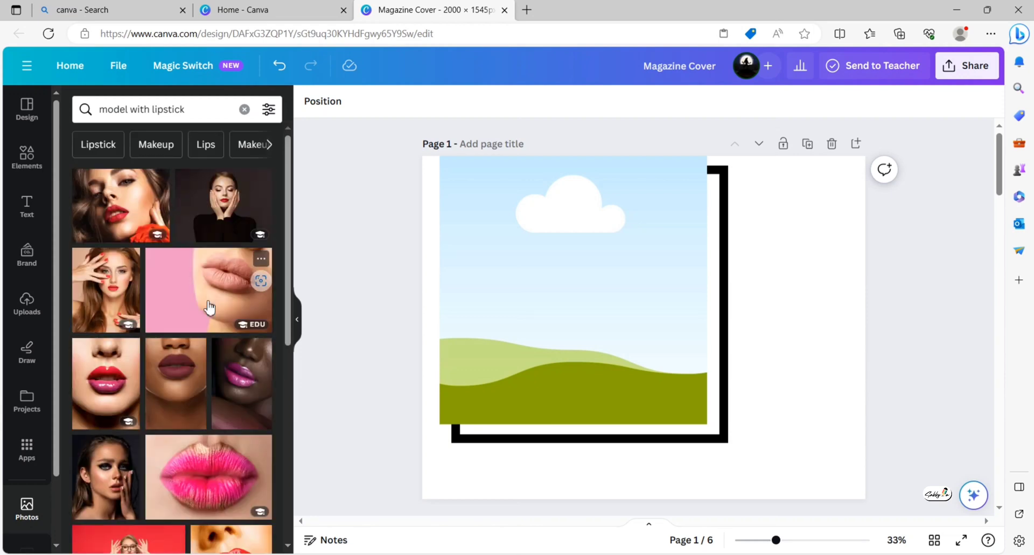
scroll(183, 311, down, 3)
scroll(183, 311, down, 3)
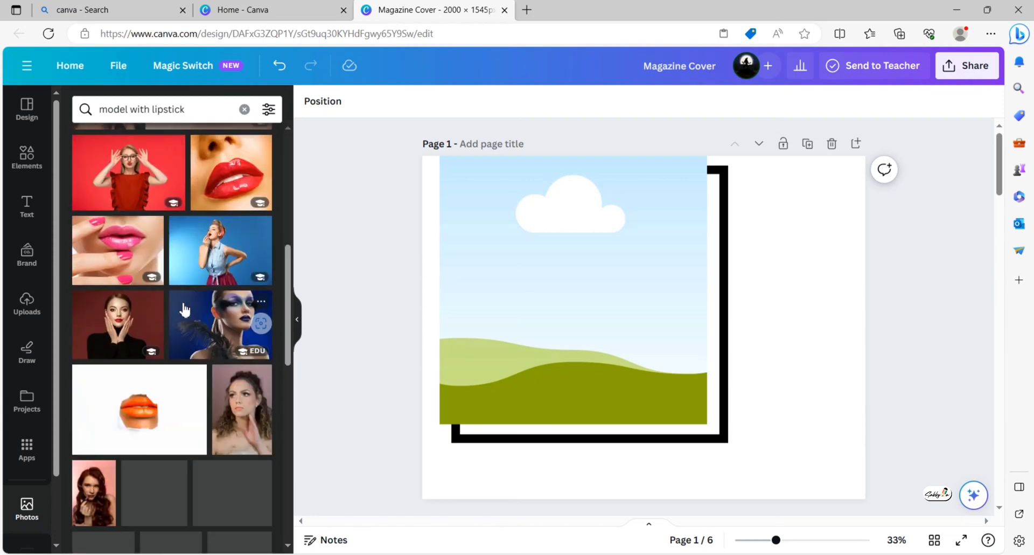
scroll(183, 308, down, 2)
scroll(185, 306, down, 3)
drag(102, 245, 526, 259)
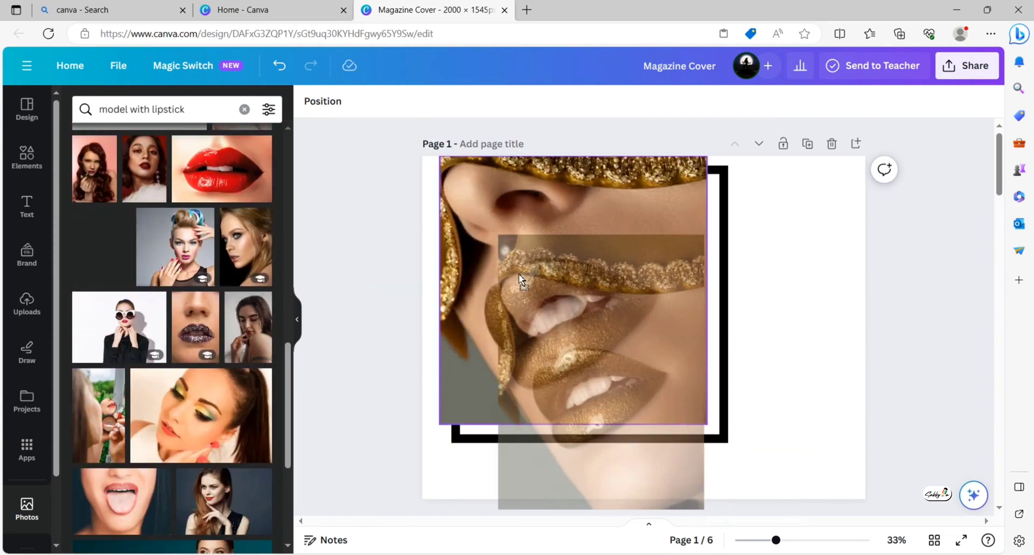
- Flip the gold-lips photo horizontally and shift it upward within its crop
click(505, 232)
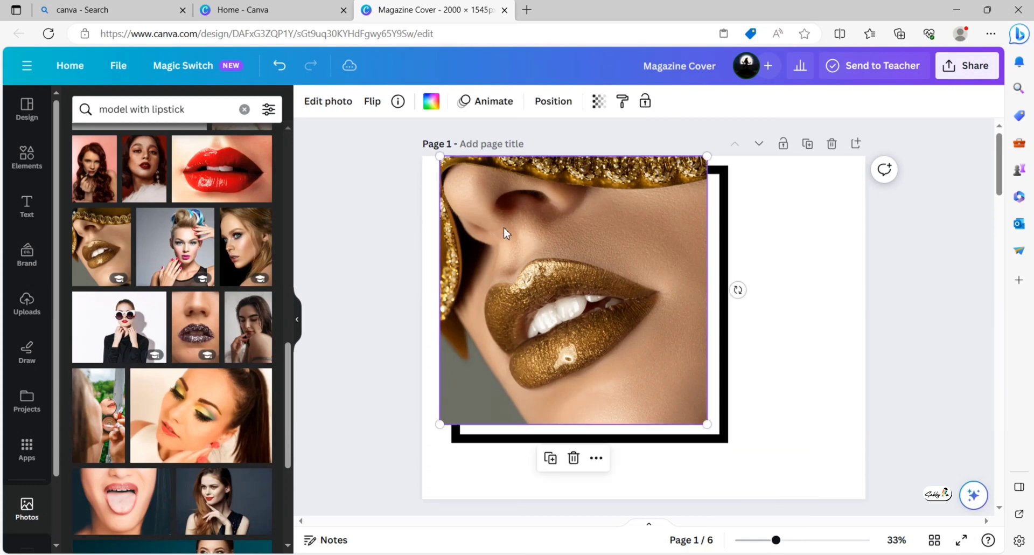
click(372, 101)
click(415, 133)
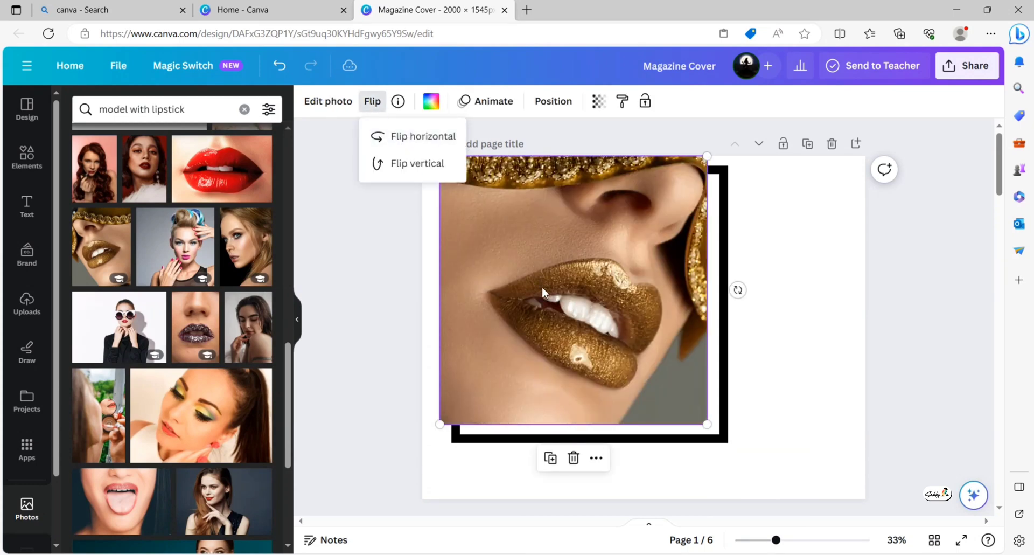
double_click(559, 287)
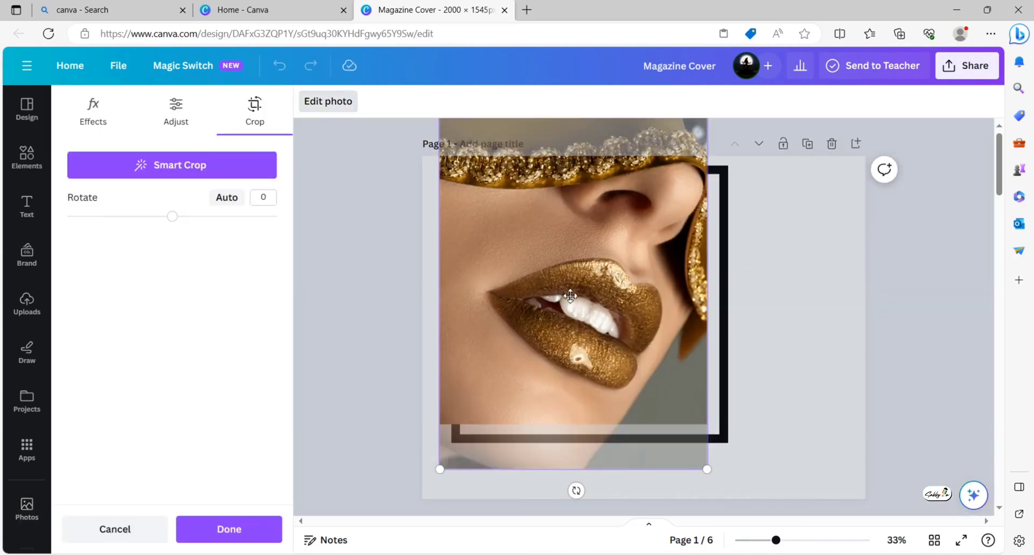
mouse_move(558, 287)
mouse_down()
mouse_move(568, 247)
mouse_move(529, 374)
mouse_up()
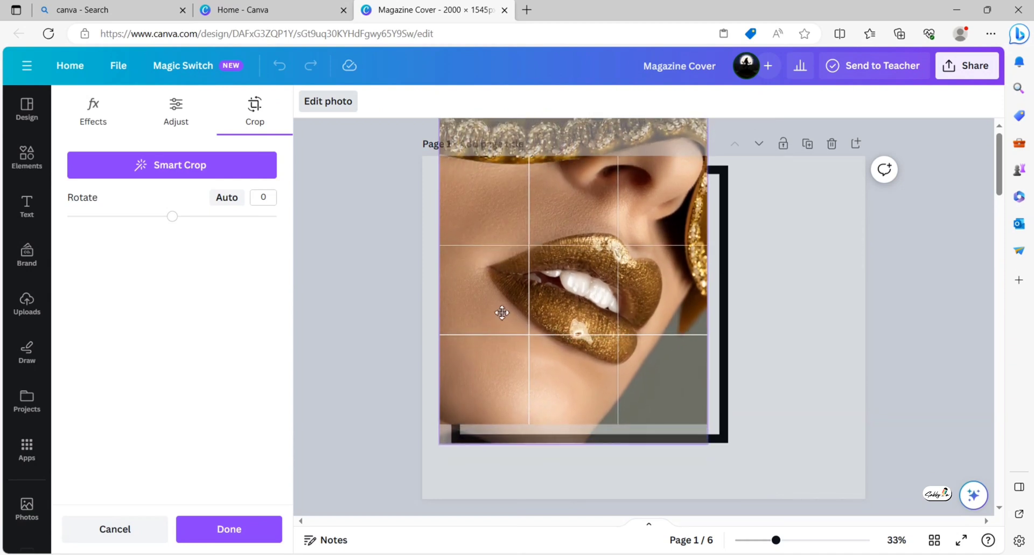
click(376, 314)
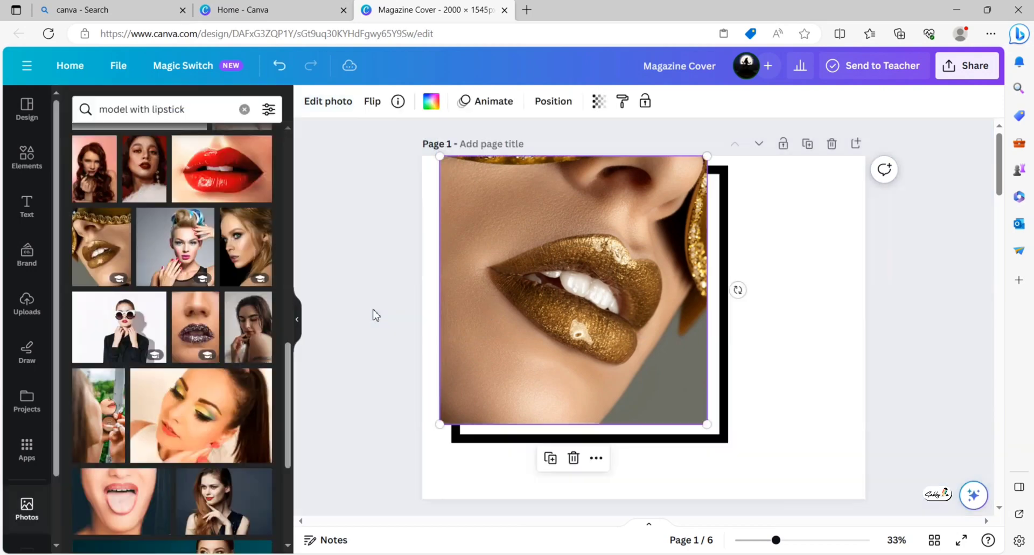
- Send the photo behind the square outline and recolour the outline dark brown
click(553, 101)
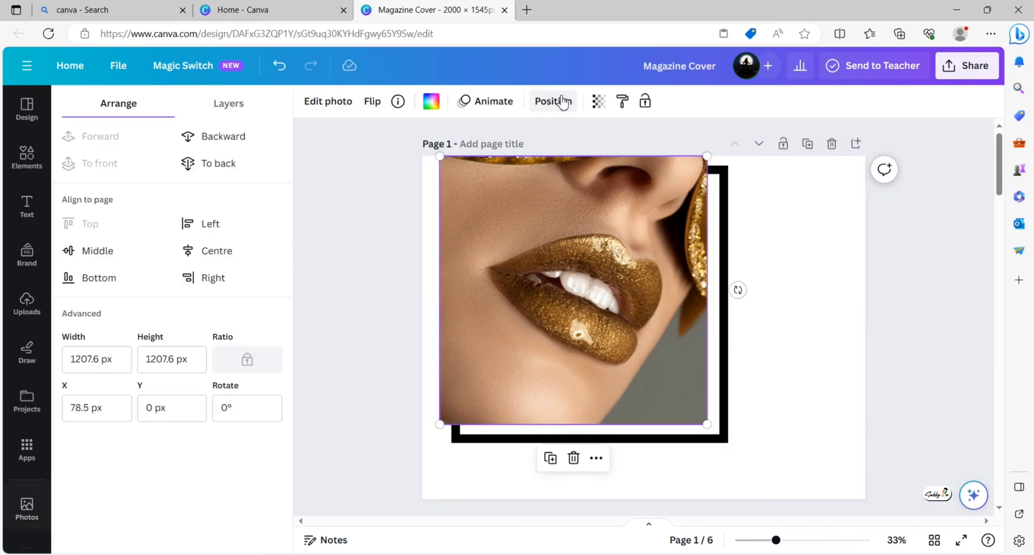
click(215, 161)
click(452, 192)
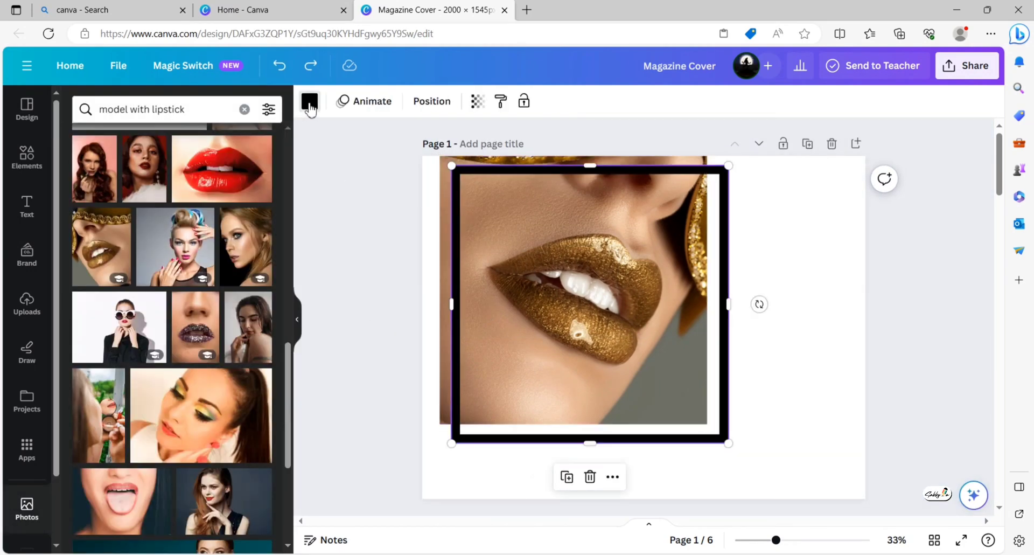
click(310, 102)
click(185, 182)
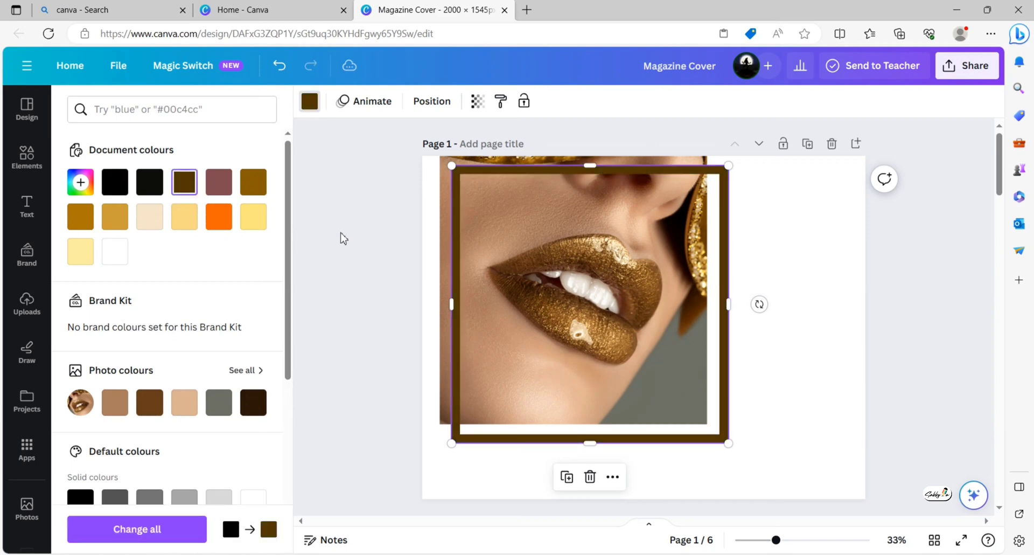
click(341, 237)
click(26, 162)
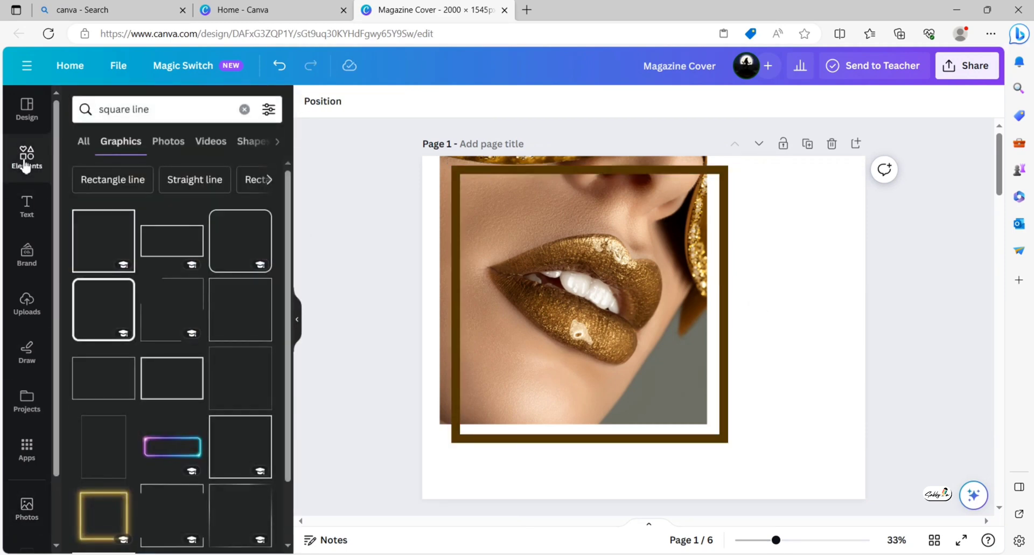
- Search elements for 'lipstick' and browse the Graphics results
click(244, 109)
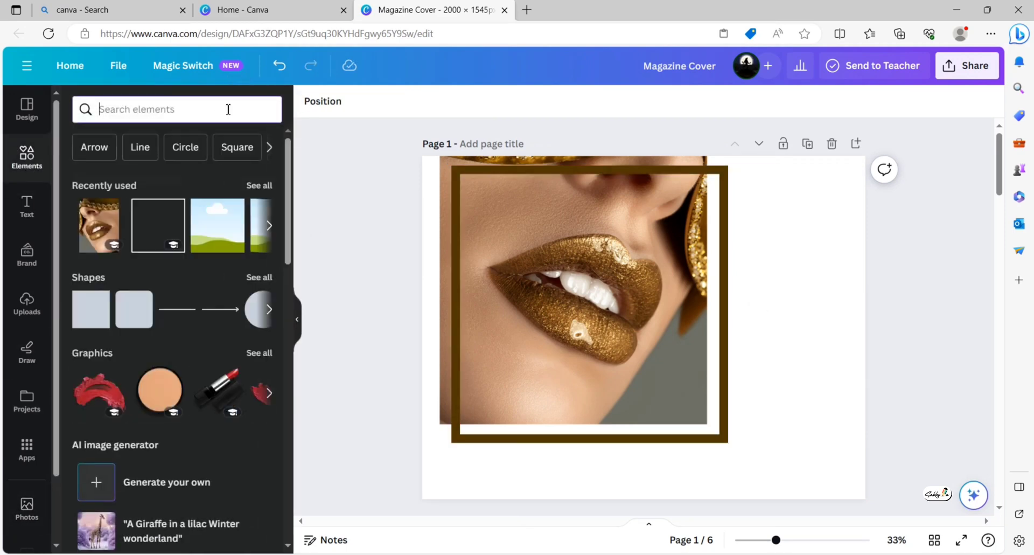
text(li)
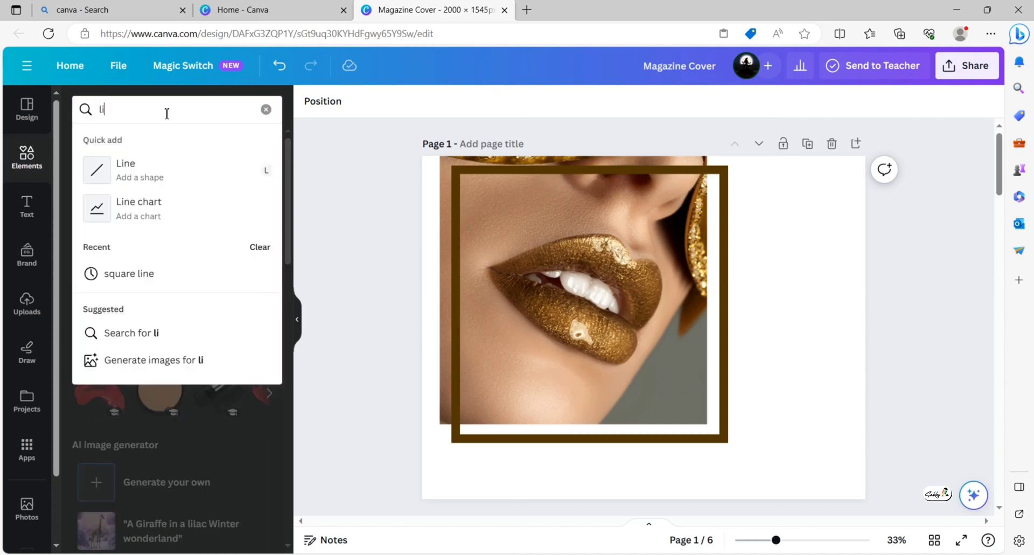
text(pstick)
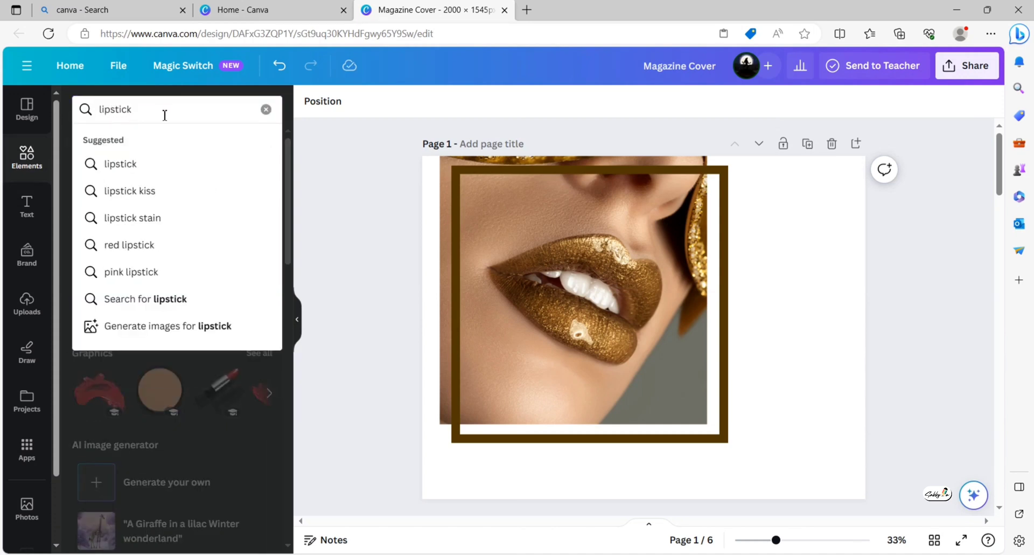
click(124, 165)
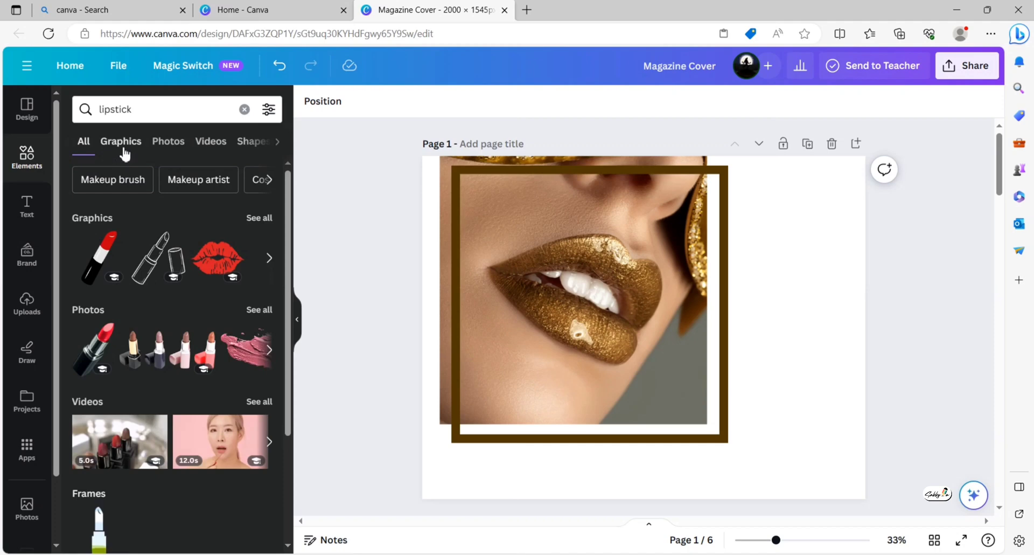
click(125, 146)
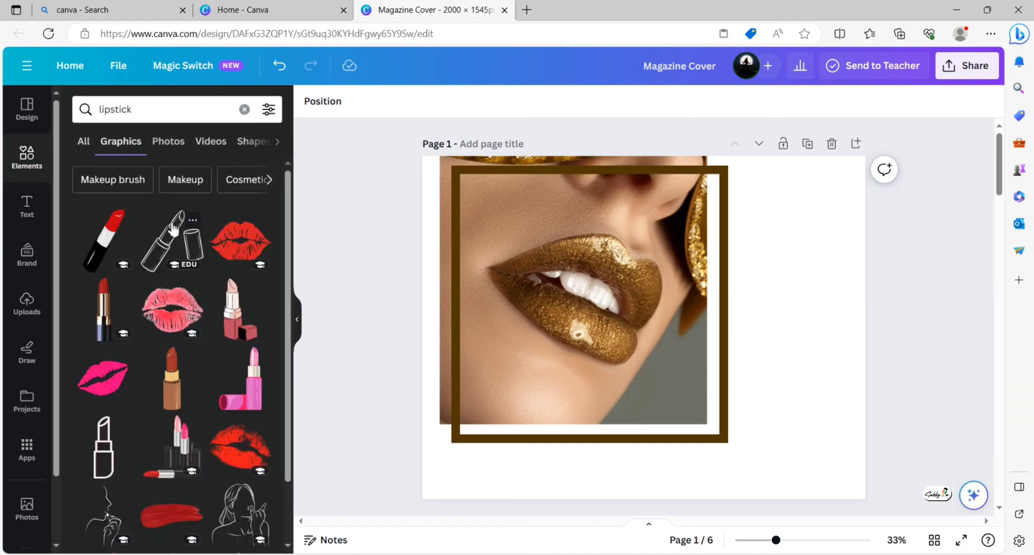
scroll(171, 218, down, 3)
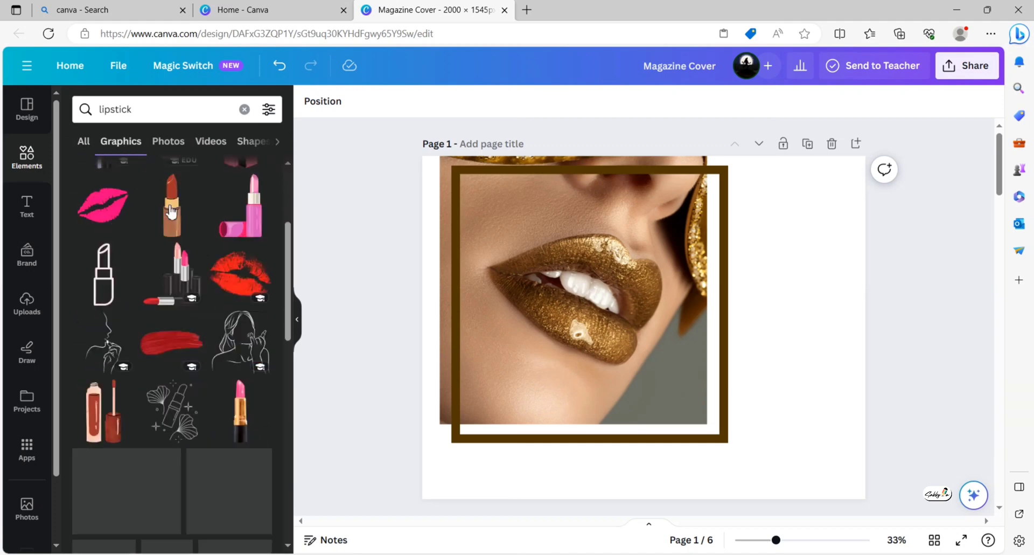
scroll(172, 208, down, 2)
scroll(173, 207, down, 4)
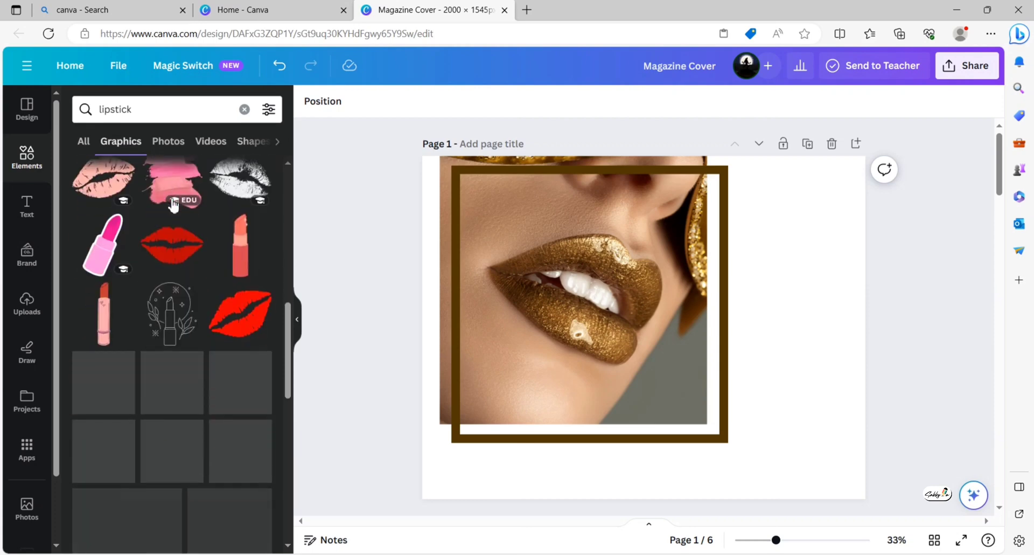
scroll(172, 207, down, 3)
scroll(174, 203, down, 1)
scroll(174, 203, down, 3)
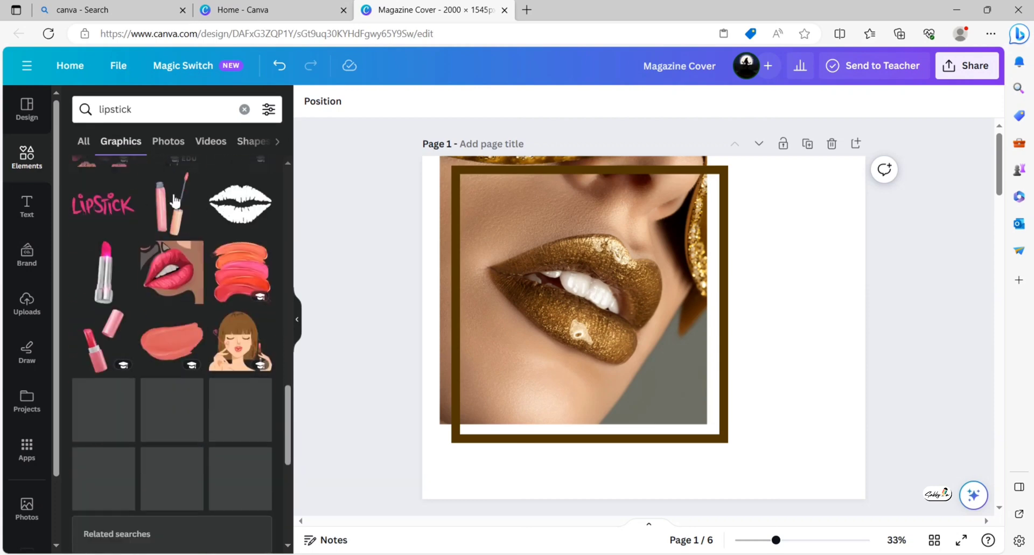
scroll(177, 197, down, 2)
- Browse the lipstick Photos results
click(177, 145)
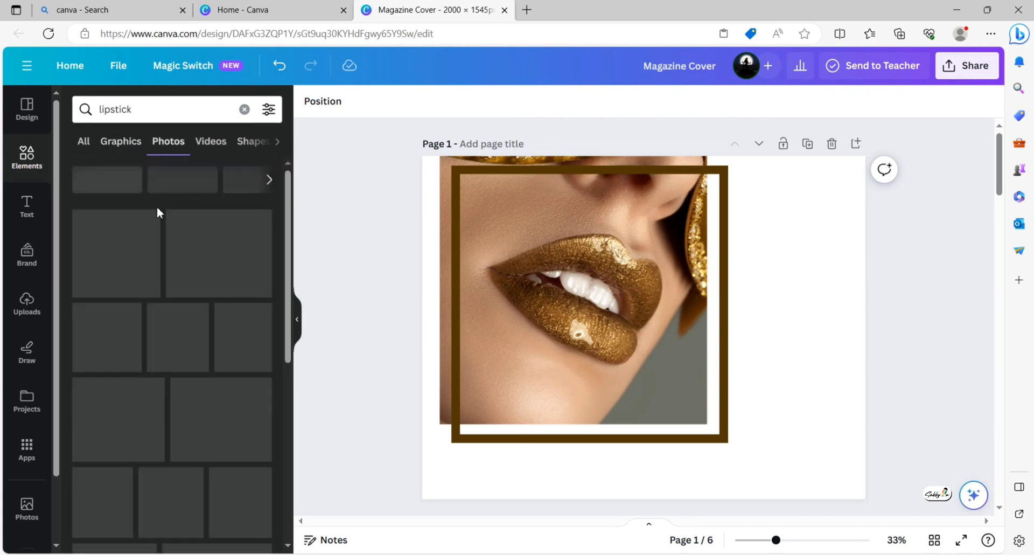
mouse_move(172, 317)
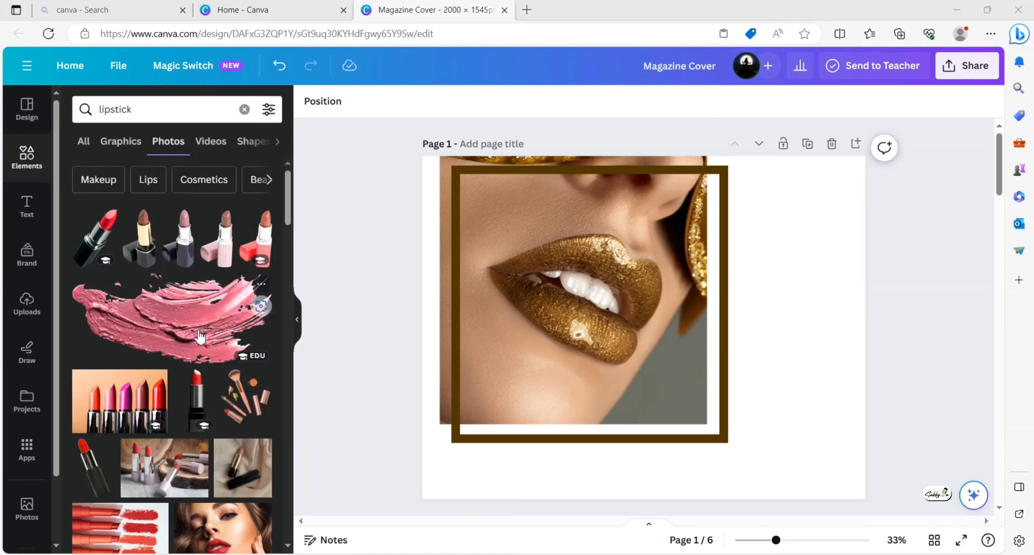
scroll(200, 336, down, 2)
scroll(199, 336, down, 4)
scroll(199, 336, down, 2)
scroll(199, 337, down, 3)
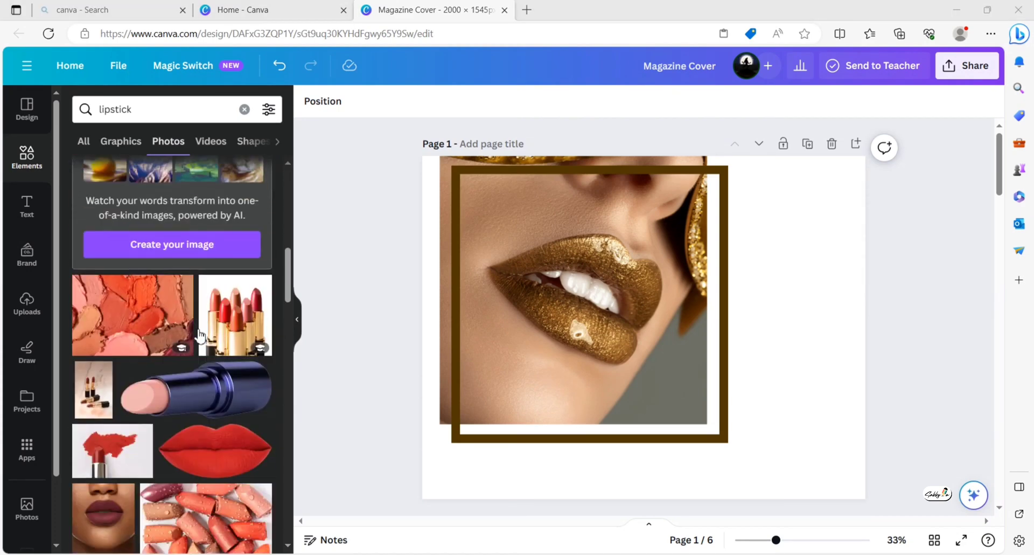
scroll(200, 335, down, 3)
scroll(199, 335, down, 3)
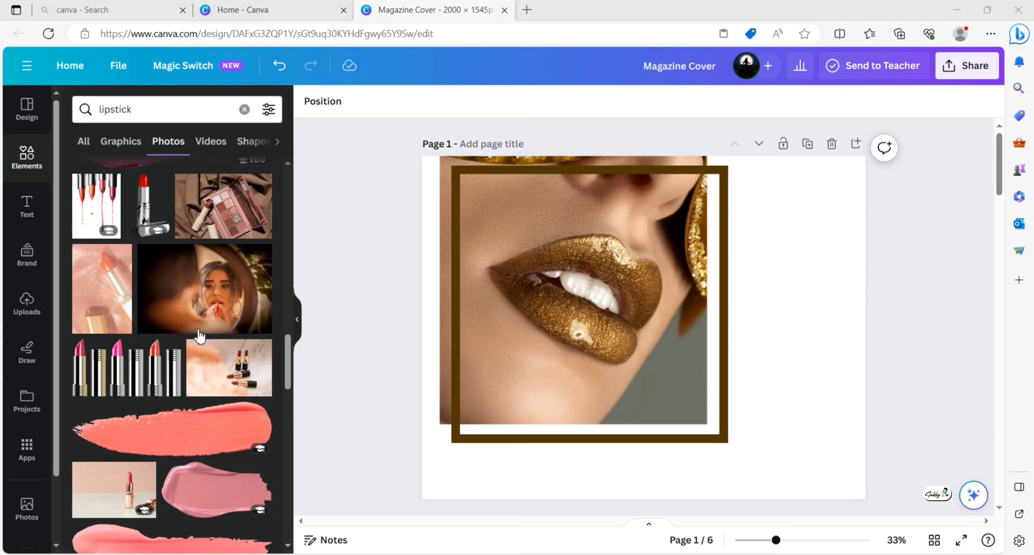
scroll(199, 335, down, 3)
scroll(200, 335, down, 3)
scroll(199, 335, down, 3)
scroll(199, 334, down, 3)
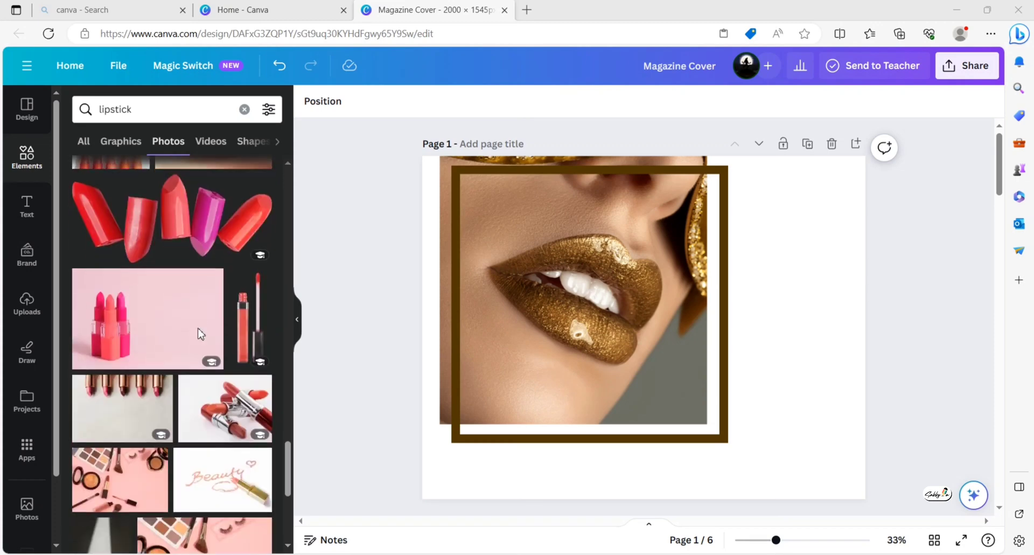
scroll(198, 333, down, 2)
scroll(199, 332, down, 3)
scroll(200, 332, down, 3)
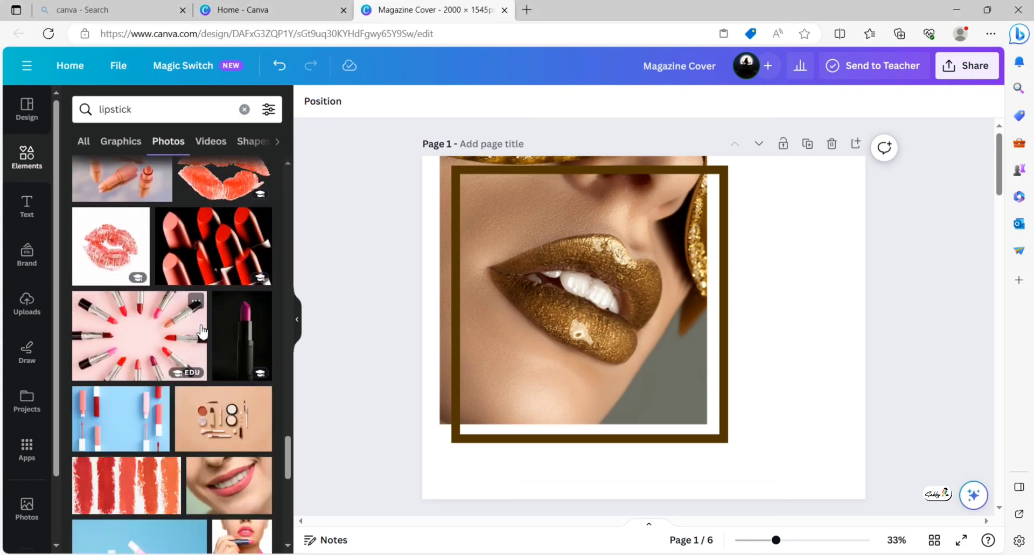
scroll(203, 332, down, 1)
scroll(246, 294, up, 1)
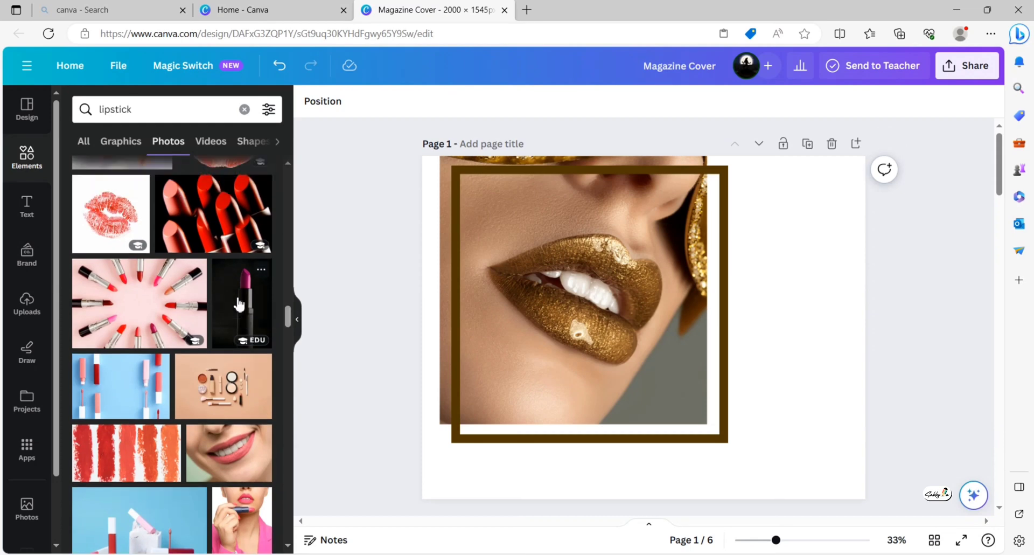
- Add the black lipstick photo, colour-edit it to Hue 27, Saturation 100, Brightness −80, and move it over the frame's lower-right corner
click(240, 304)
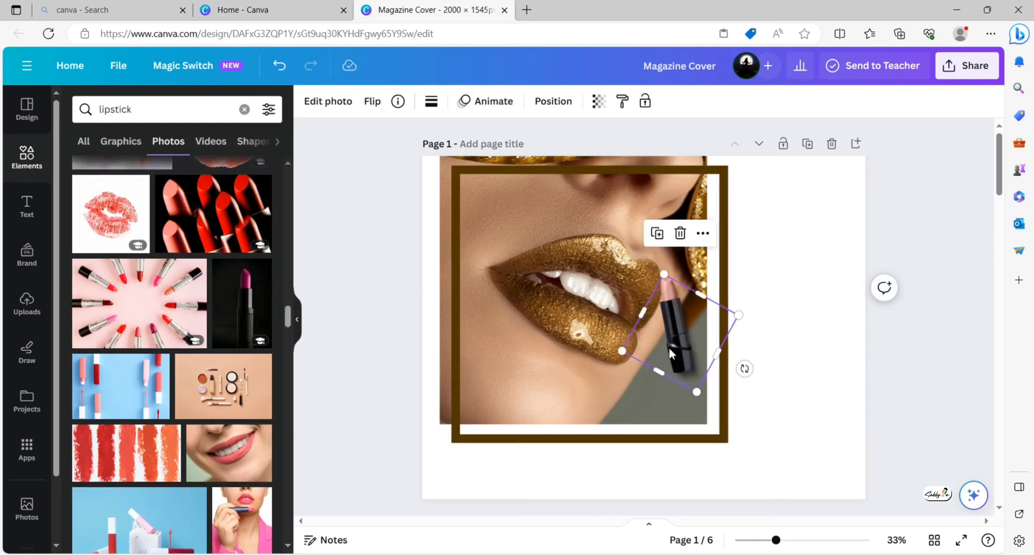
click(338, 108)
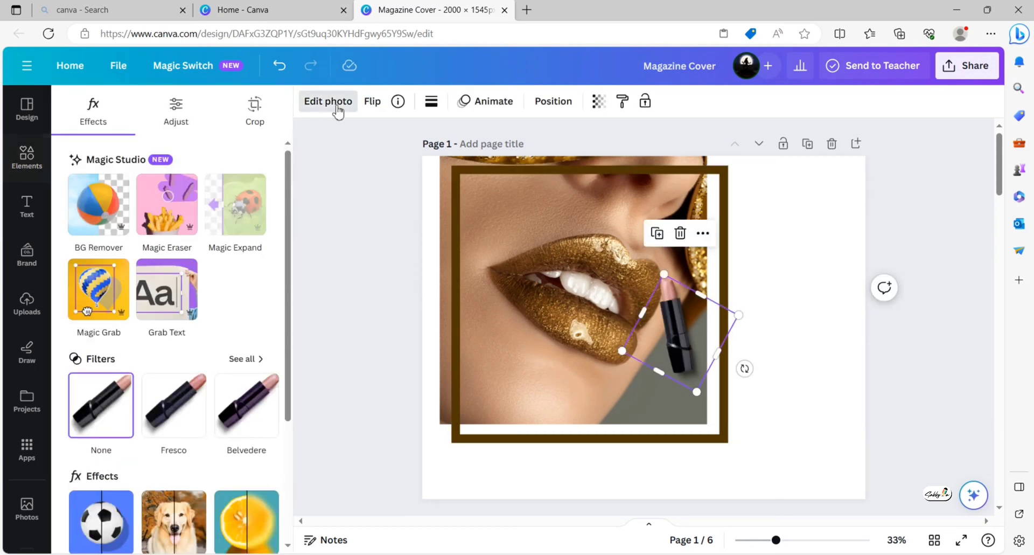
click(174, 113)
scroll(212, 300, down, 1)
scroll(215, 300, down, 2)
scroll(215, 304, down, 3)
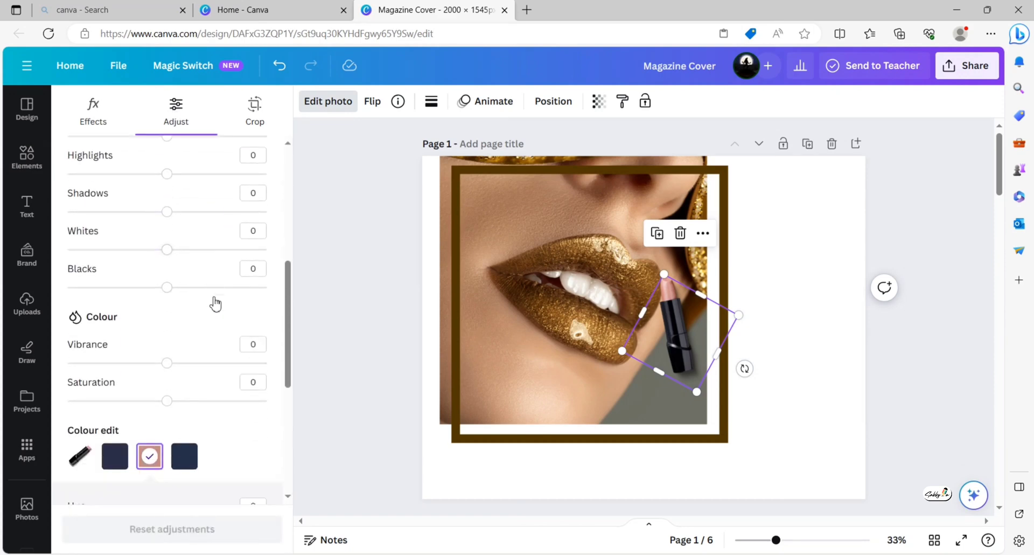
scroll(216, 304, down, 2)
scroll(216, 303, down, 2)
scroll(216, 302, down, 1)
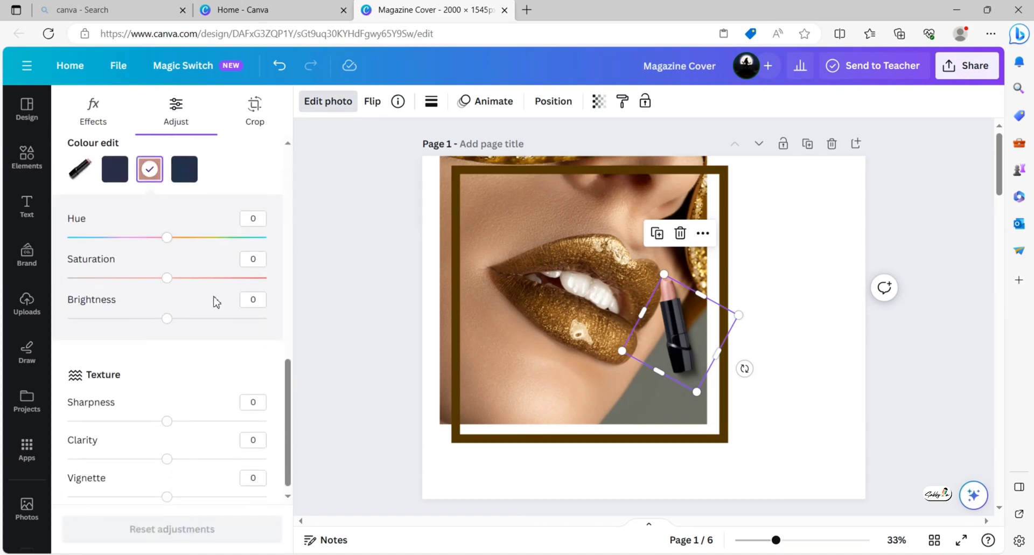
drag(169, 242, 213, 256)
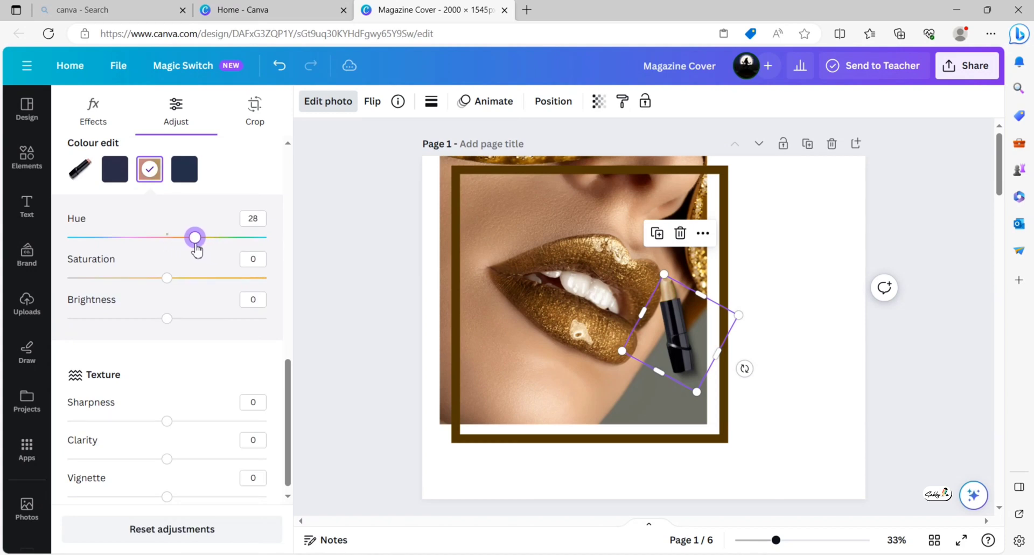
drag(169, 288, 281, 302)
drag(167, 318, 135, 318)
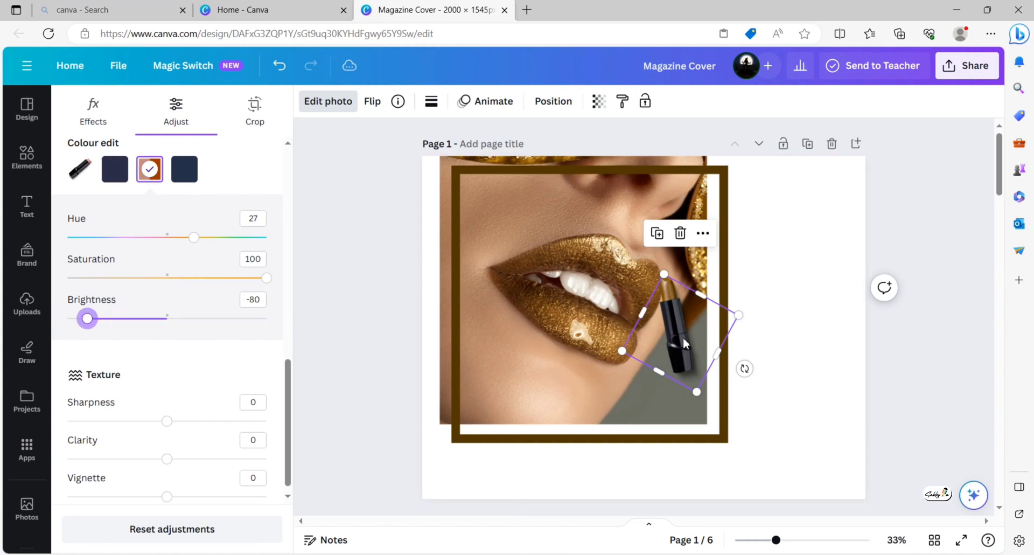
drag(685, 343, 693, 409)
- Add the red paint-smear graphic from Magic recommendations, shrink it, and place it over the lipstick
click(38, 162)
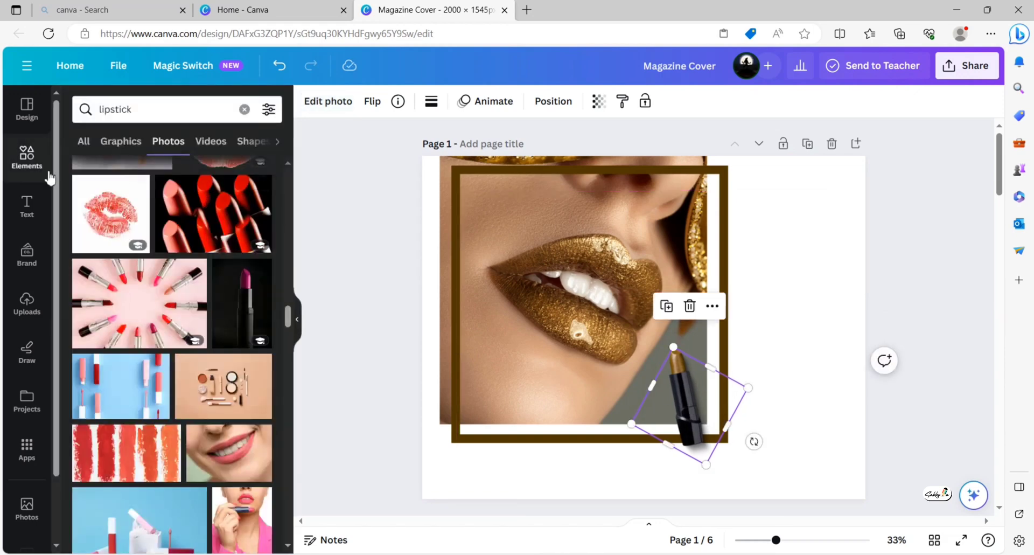
click(247, 107)
click(311, 366)
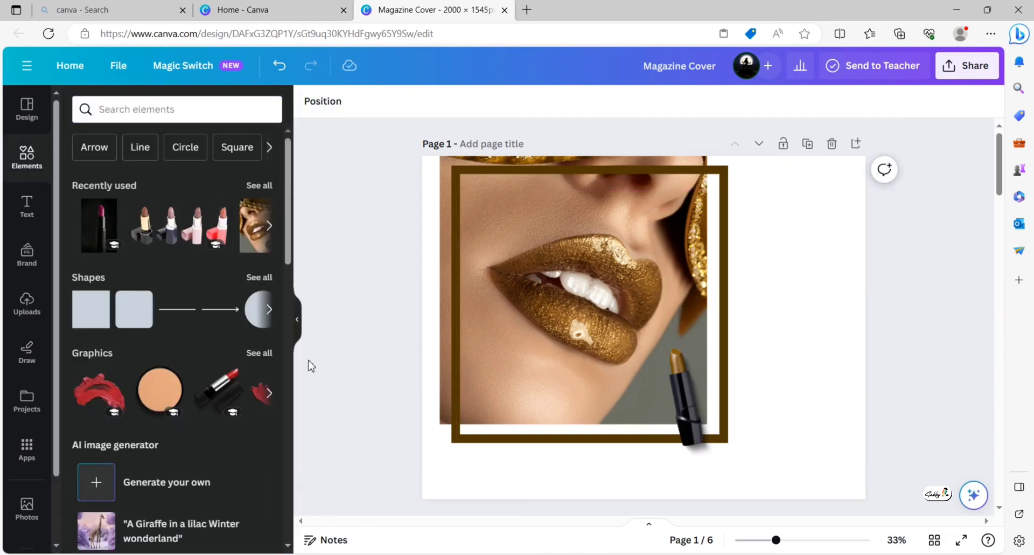
click(251, 355)
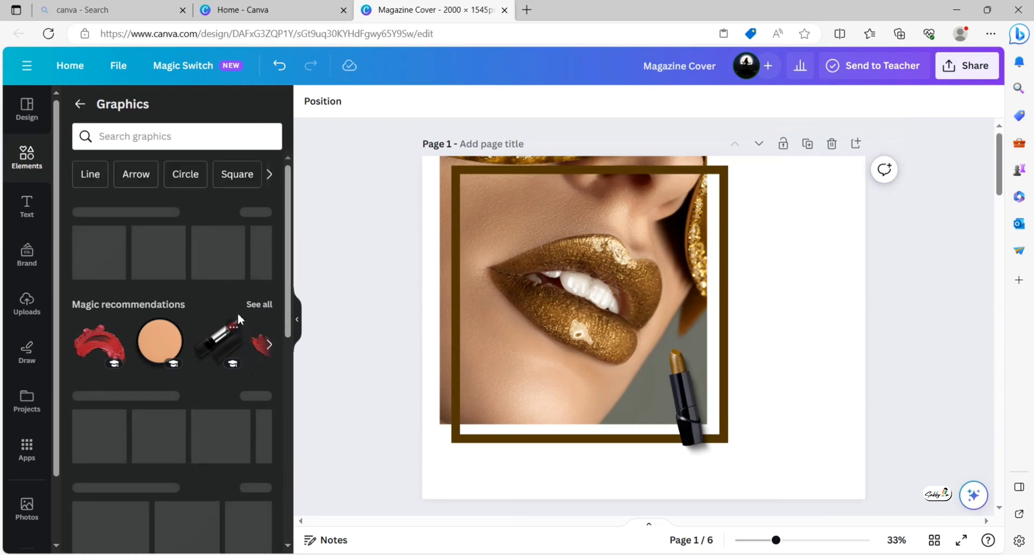
click(259, 306)
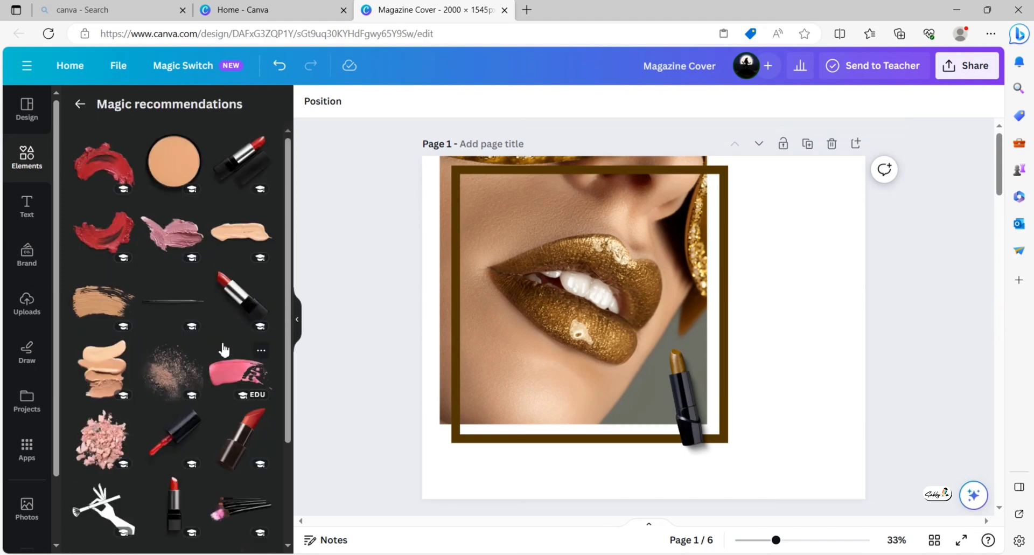
click(94, 169)
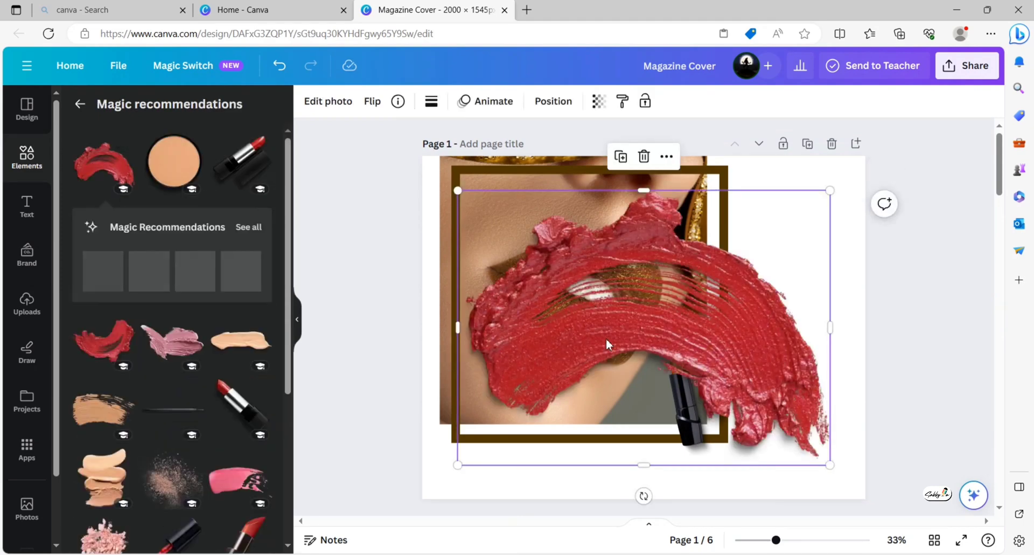
mouse_move(834, 190)
mouse_down()
mouse_move(693, 341)
mouse_move(604, 348)
mouse_up()
drag(539, 410, 690, 404)
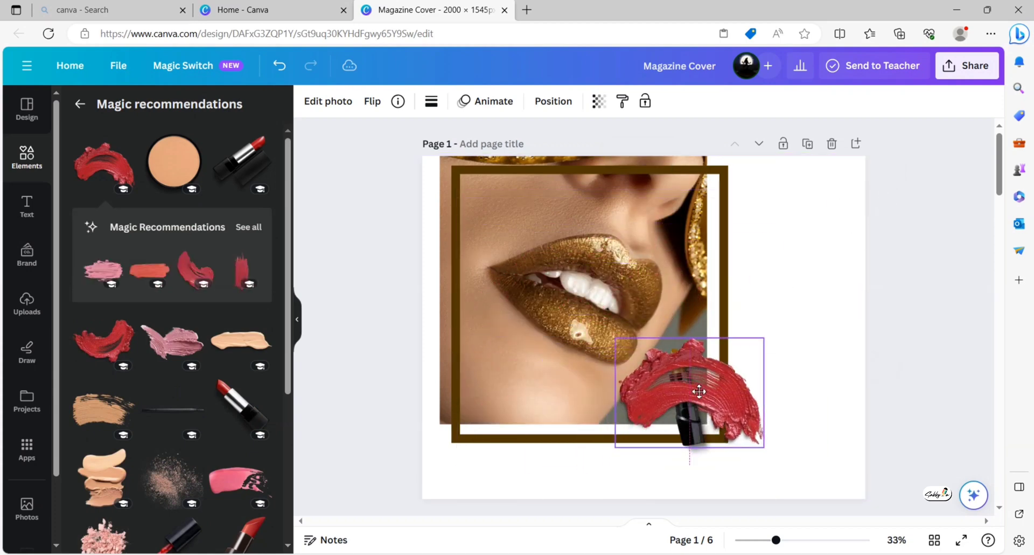
- Colour-edit the smear's red tone, shifting the hue toward orange and boosting saturation
click(330, 107)
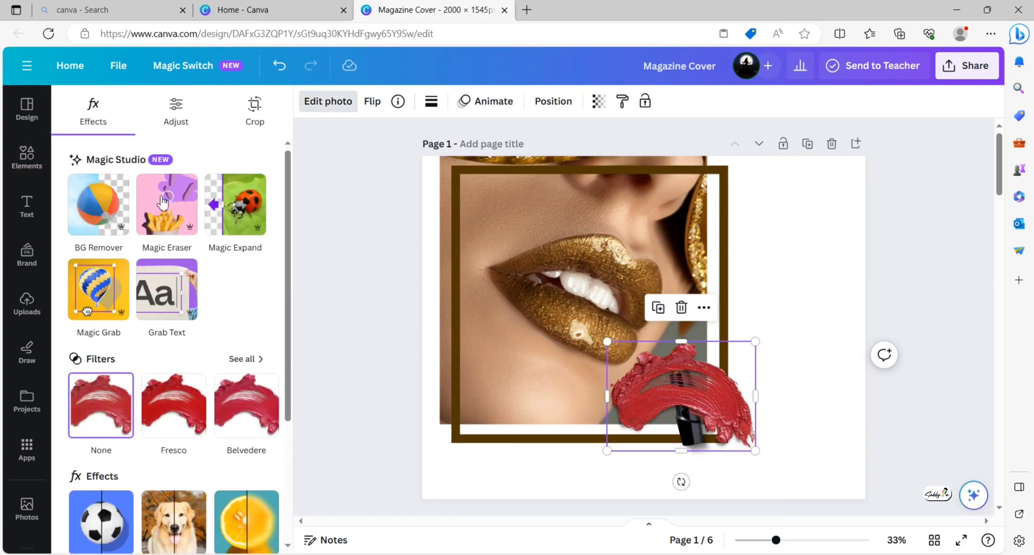
click(181, 114)
scroll(113, 379, down, 5)
scroll(159, 361, down, 3)
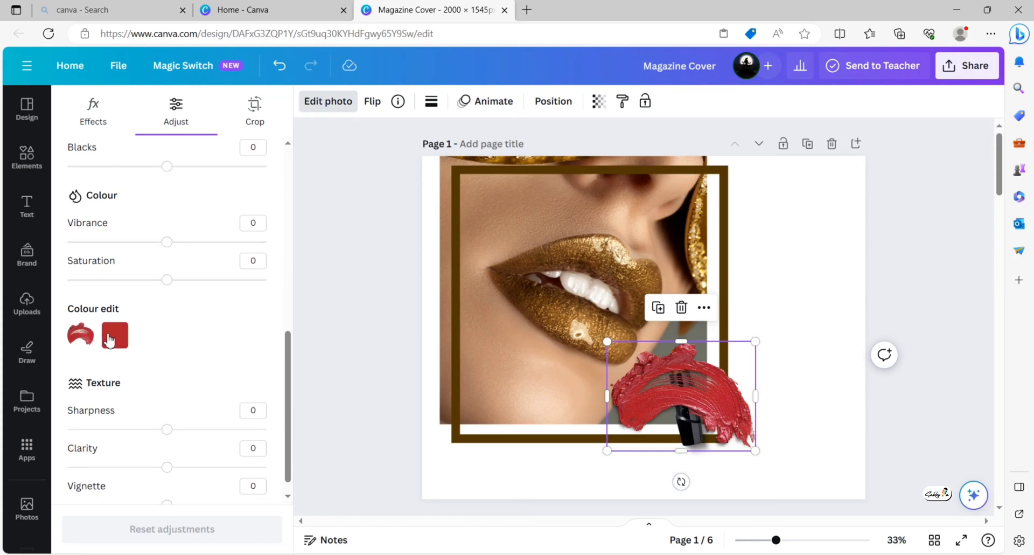
click(109, 341)
scroll(126, 372, down, 2)
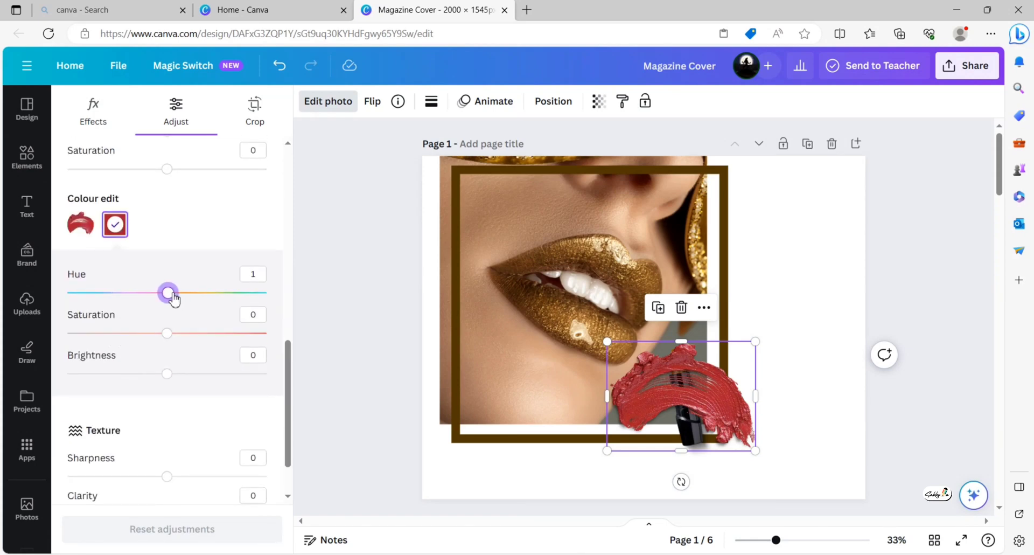
drag(173, 300, 189, 300)
drag(176, 338, 220, 338)
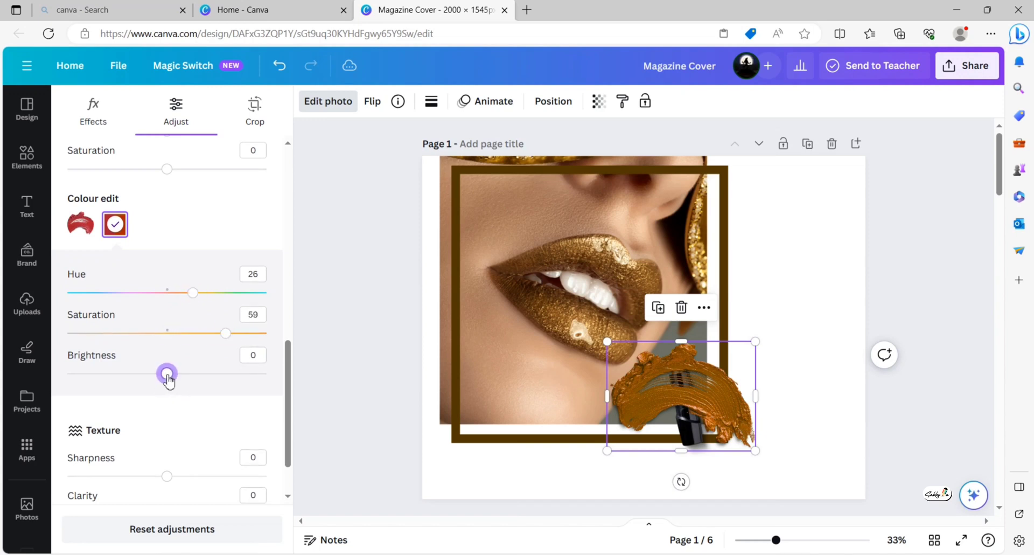
mouse_move(167, 374)
mouse_down()
mouse_move(134, 373)
mouse_move(158, 374)
mouse_up()
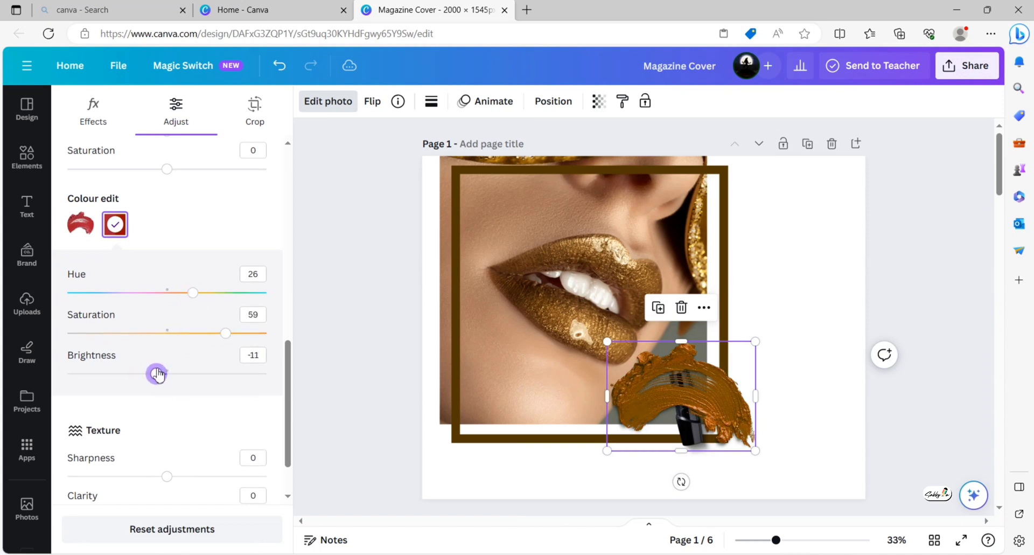
- Finalise the smear's colour at Hue 28, Saturation 100, Brightness −12
click(193, 294)
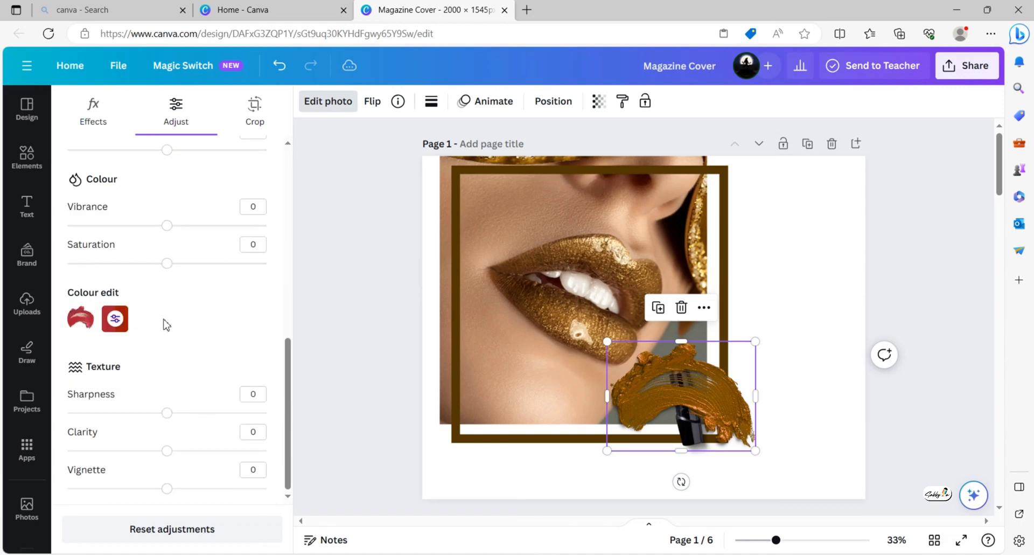
scroll(208, 381, down, 3)
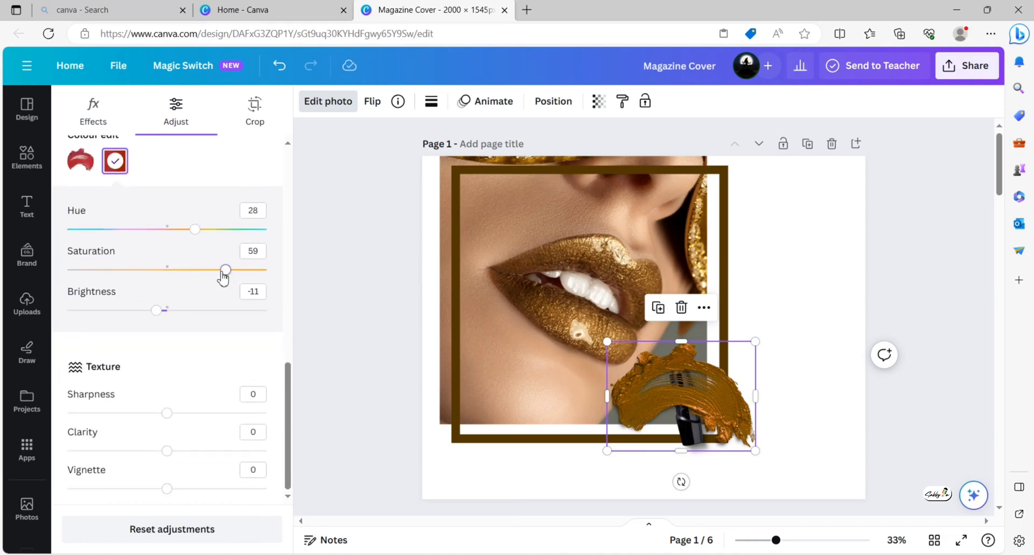
drag(222, 272, 292, 275)
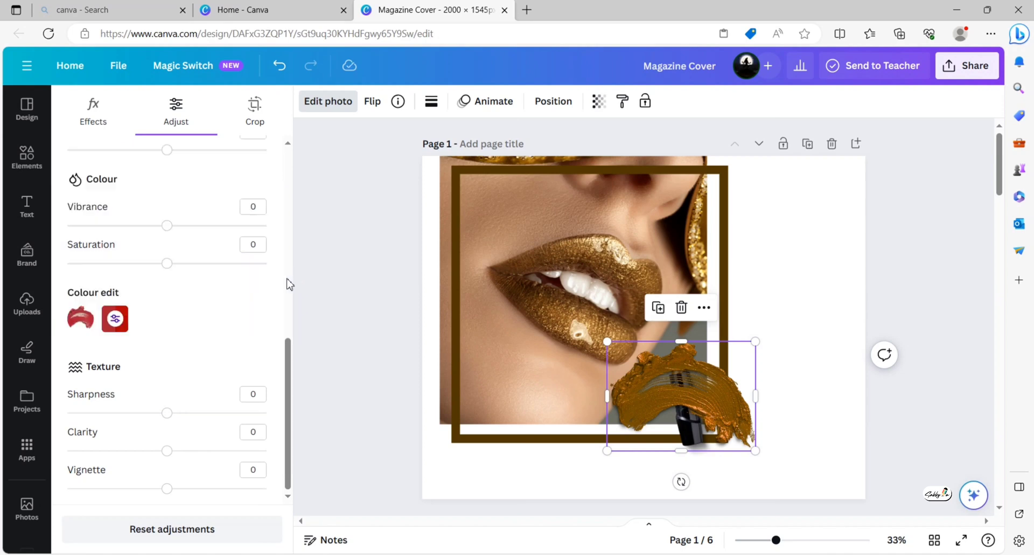
click(114, 318)
mouse_move(167, 467)
mouse_down()
mouse_move(118, 470)
mouse_move(153, 475)
mouse_up()
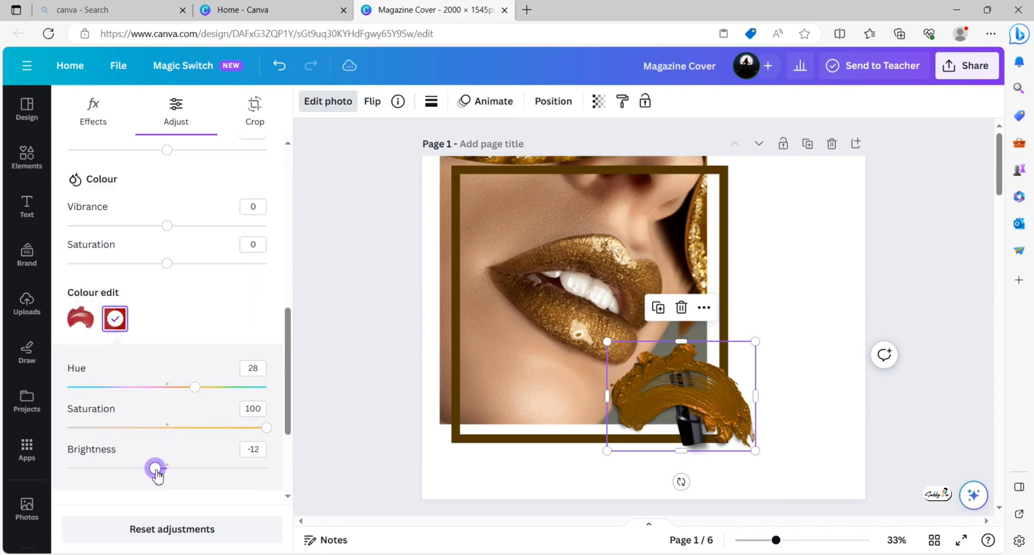
- Make the gold smear partly transparent and send it behind the lipstick
click(598, 101)
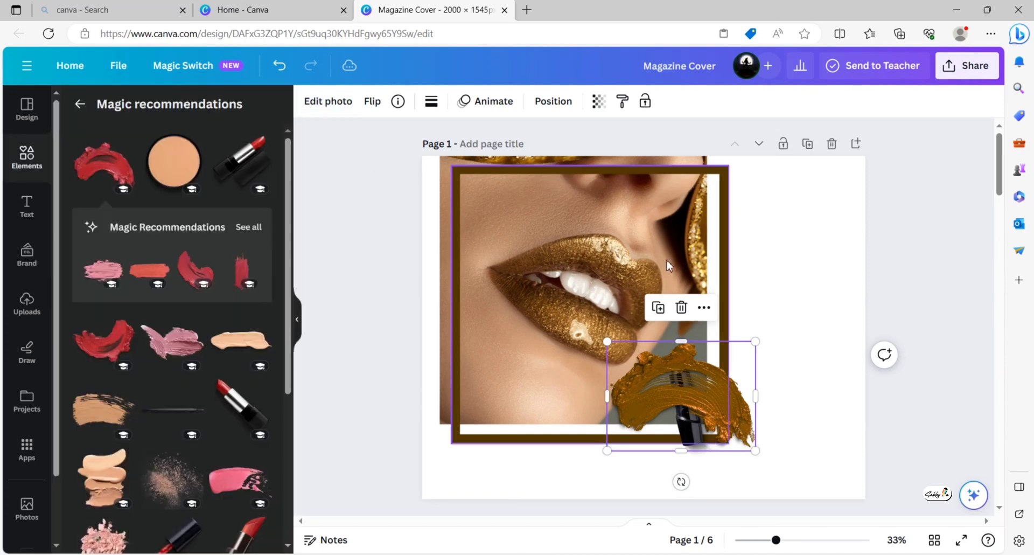
drag(599, 155, 564, 162)
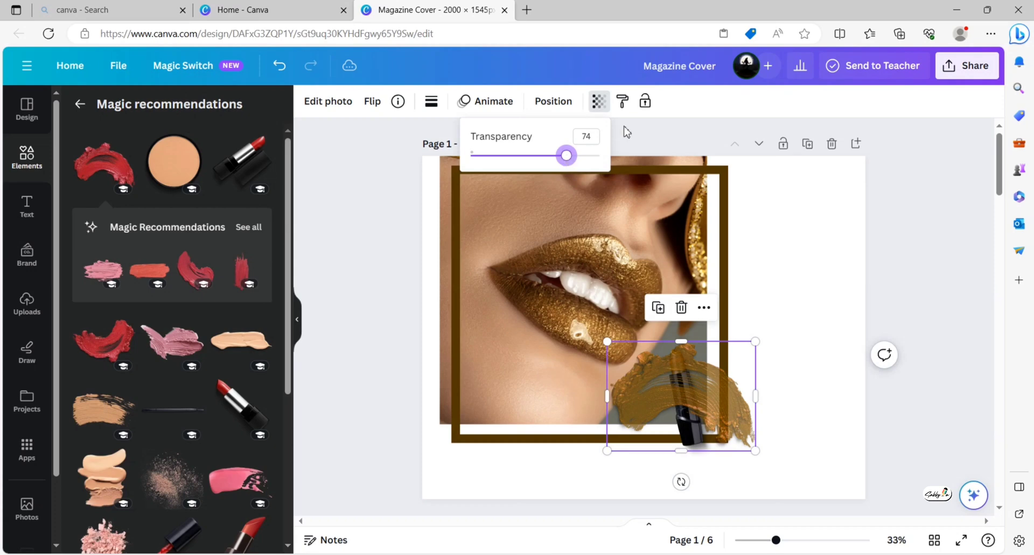
click(553, 101)
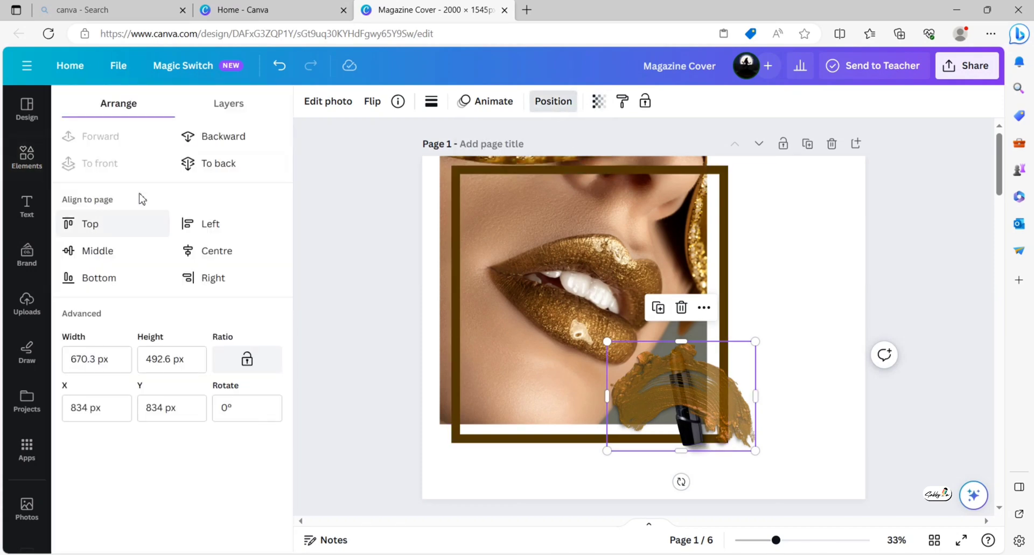
click(219, 142)
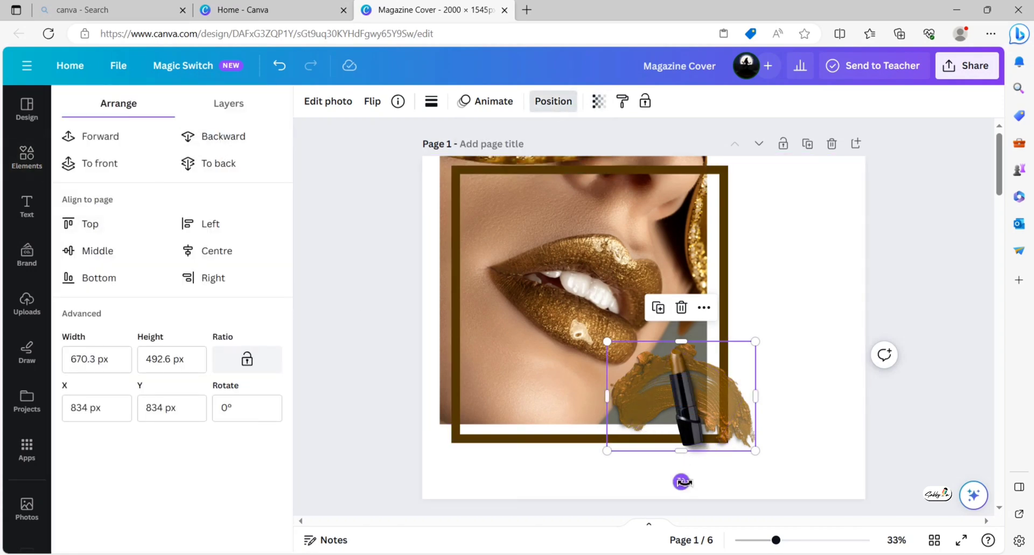
- Set the smear to 90 transparency, tilt it to about -54°, and place it at the frame corner
drag(681, 480, 717, 480)
drag(636, 403, 635, 424)
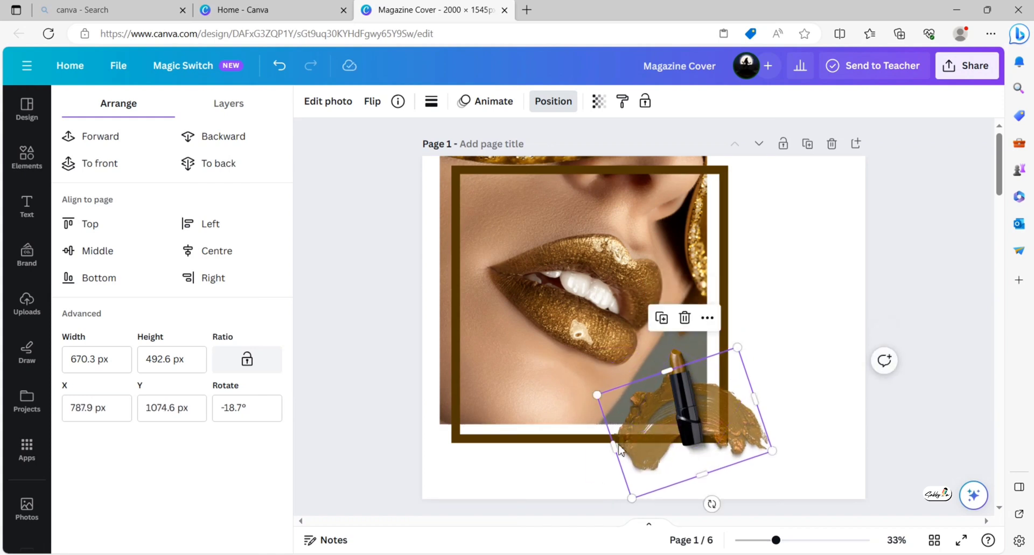
click(599, 101)
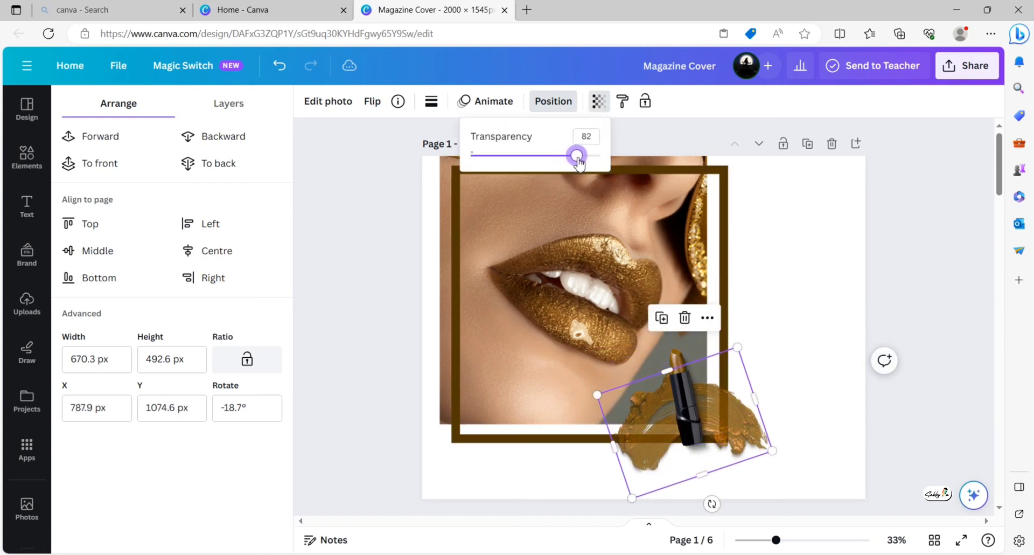
drag(583, 163, 589, 163)
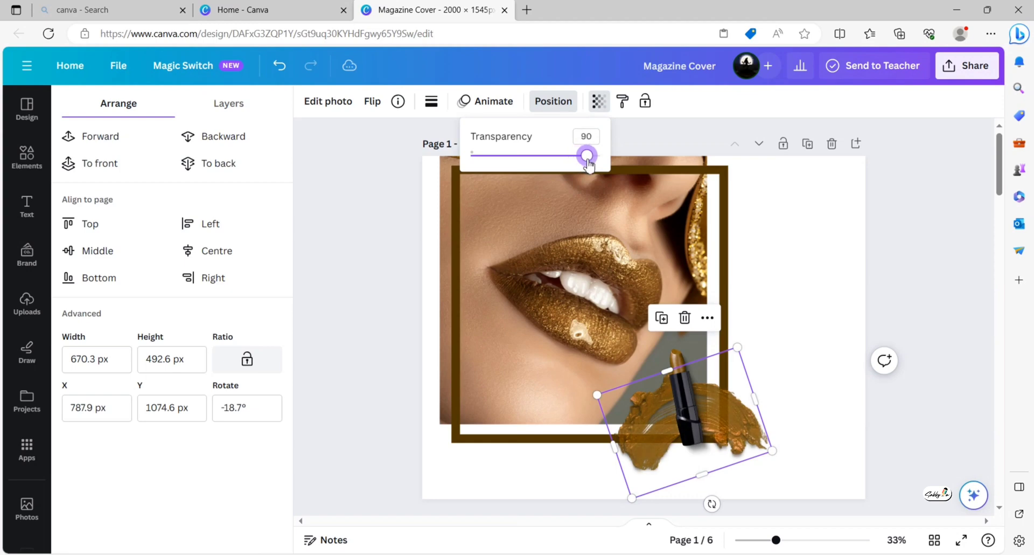
key(Escape)
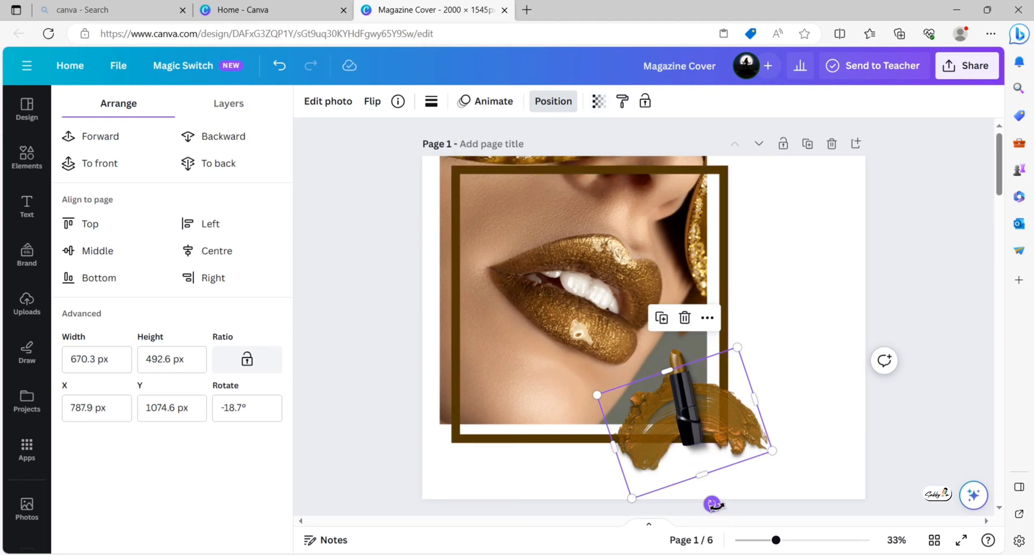
drag(712, 505, 753, 473)
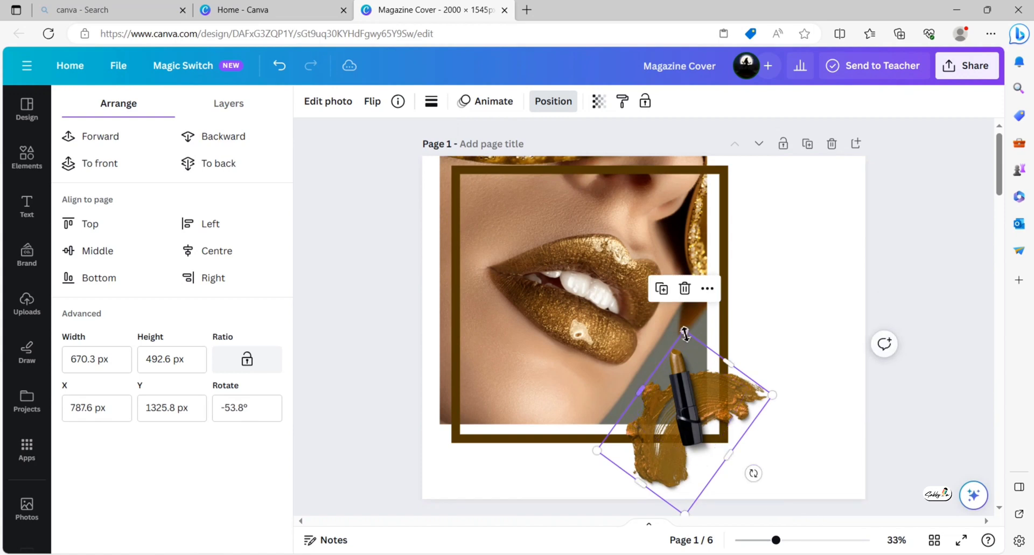
drag(685, 334, 685, 346)
mouse_move(655, 436)
mouse_down()
mouse_move(691, 453)
mouse_move(680, 435)
mouse_up()
- Tilt the lipstick to about -70° onto the smear, then resize and rotate the smear to -41°
click(680, 422)
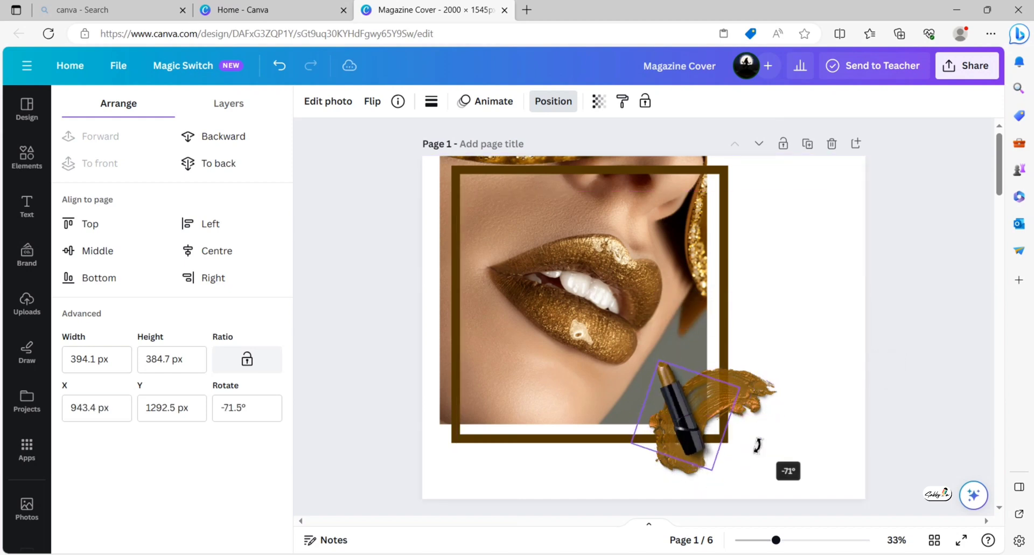
drag(749, 452, 758, 436)
drag(676, 430, 692, 429)
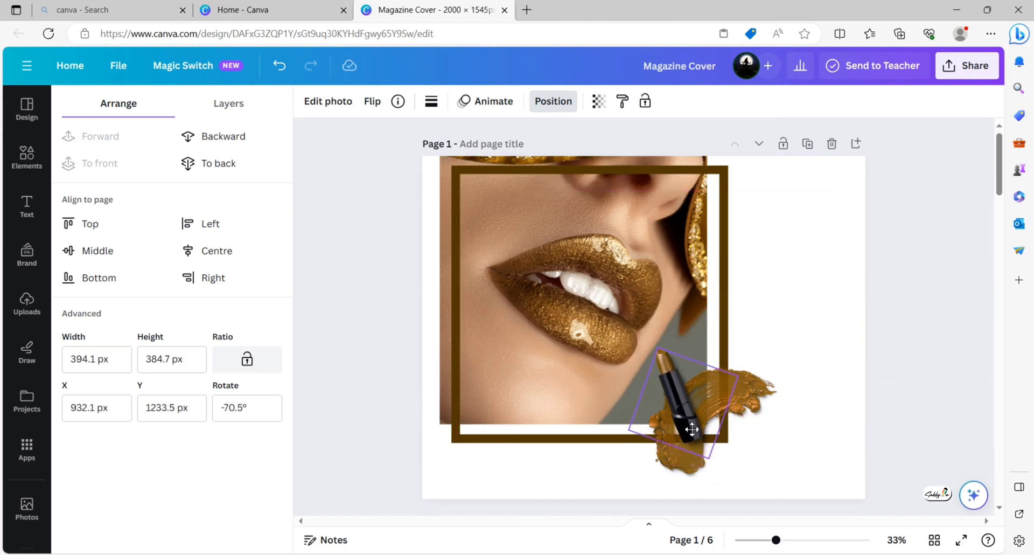
click(722, 388)
drag(781, 389, 760, 404)
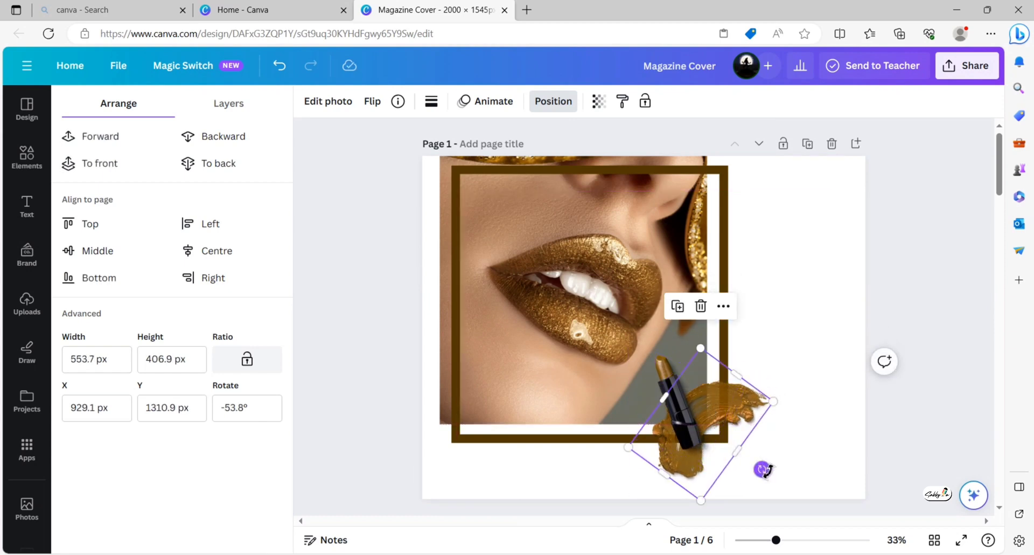
drag(764, 467, 752, 478)
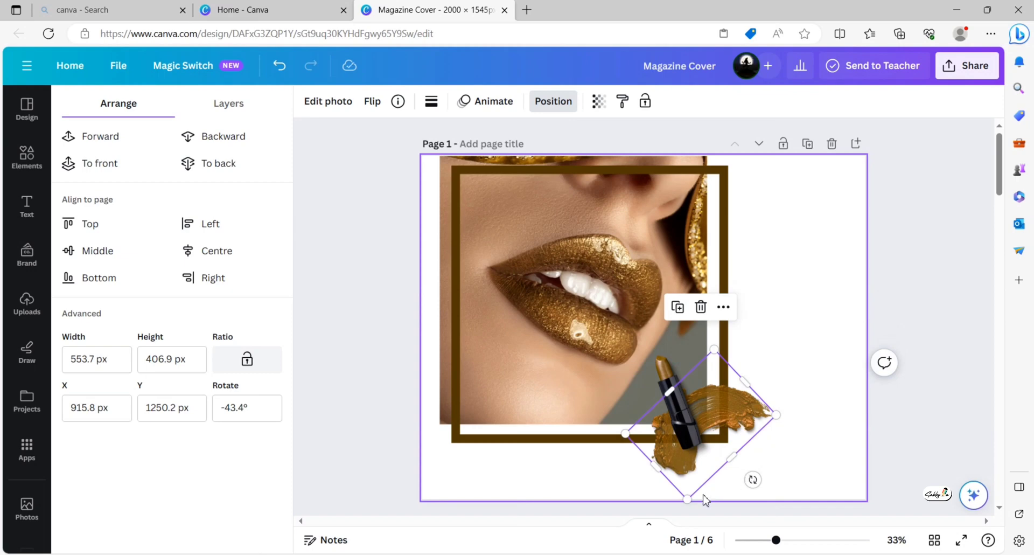
click(361, 357)
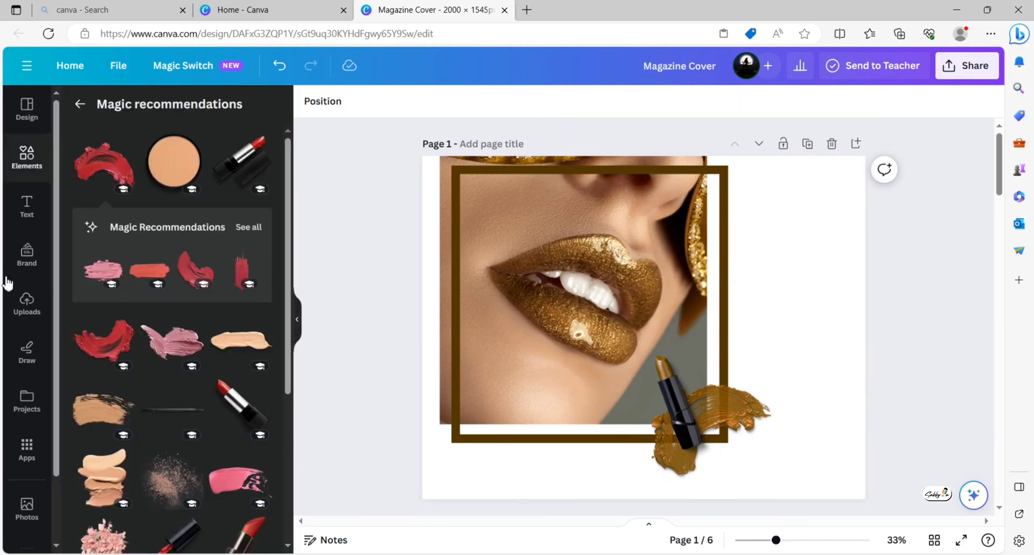
- Search the Photos library for 'cosmetics'
click(27, 509)
click(200, 113)
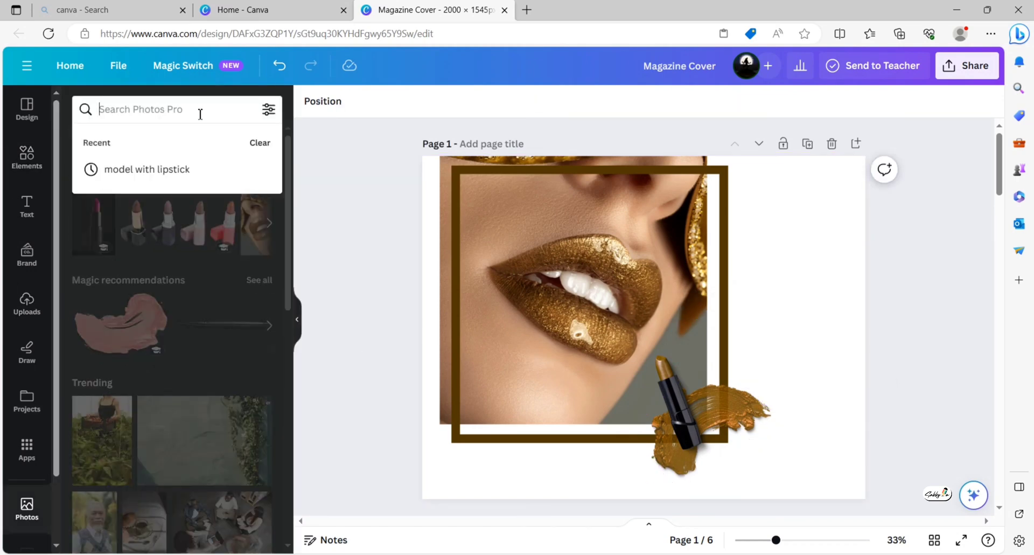
text(cos)
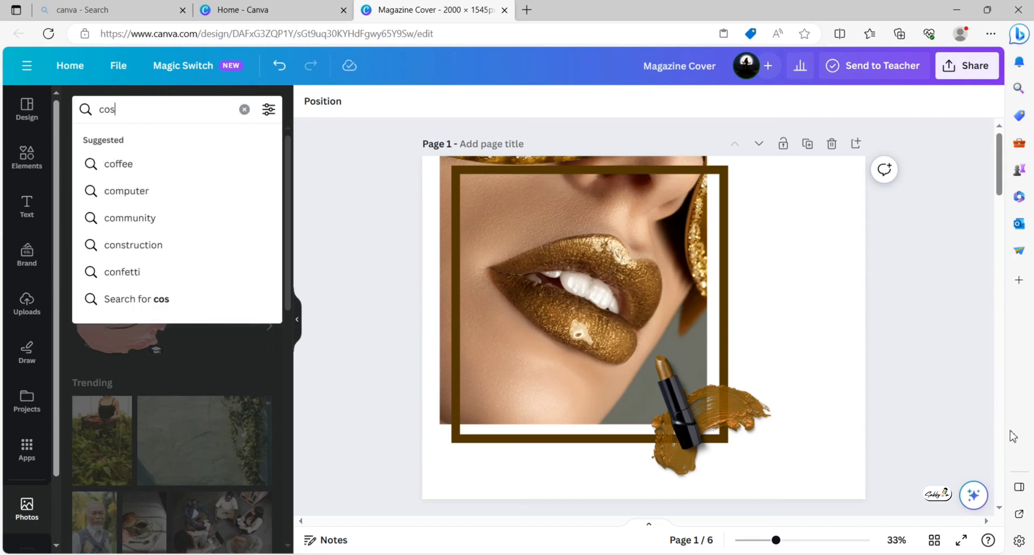
text(metics)
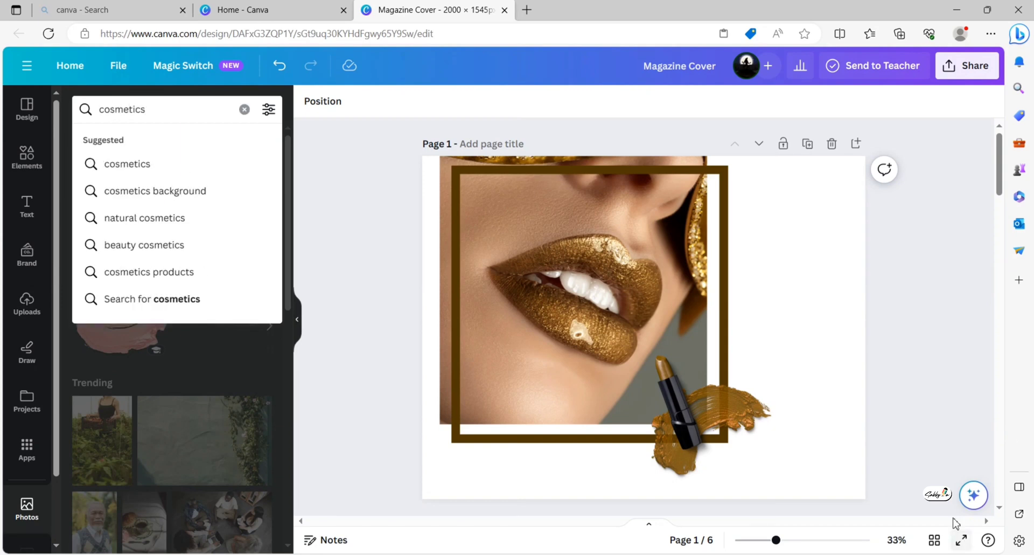
click(161, 162)
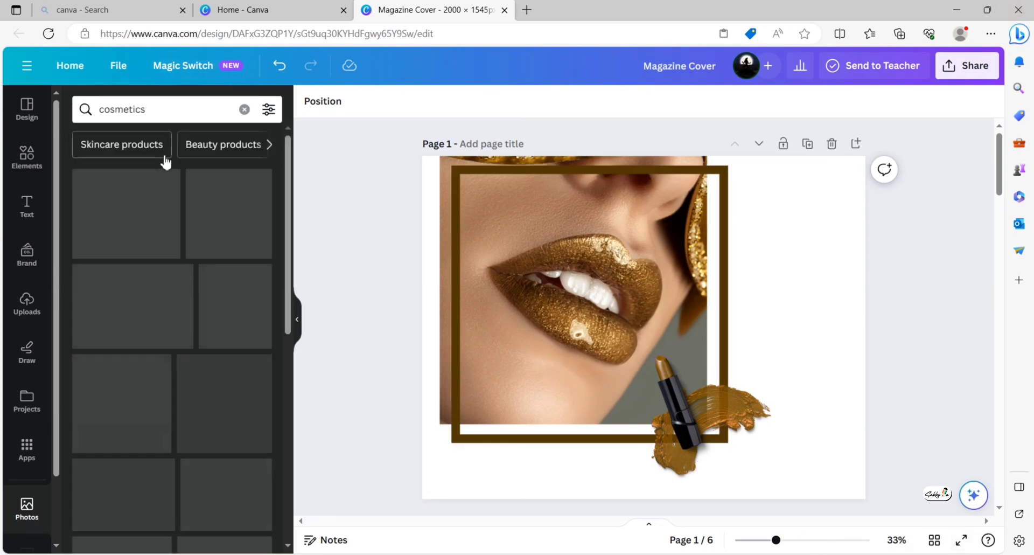
- Place the brushes photo top-right and recolour its rose tone: hue 20, saturation 21, brightness −57
drag(224, 350, 737, 296)
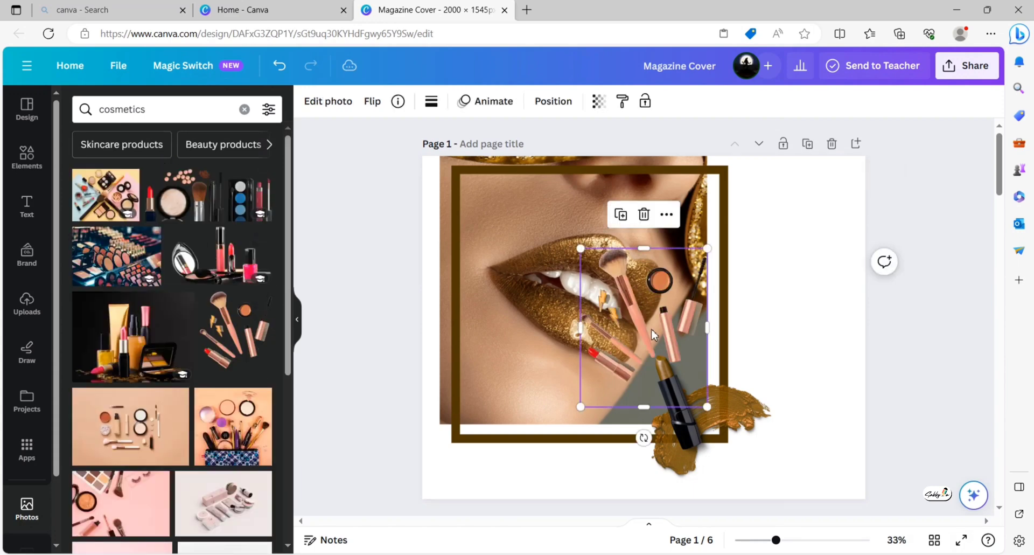
click(327, 101)
click(176, 113)
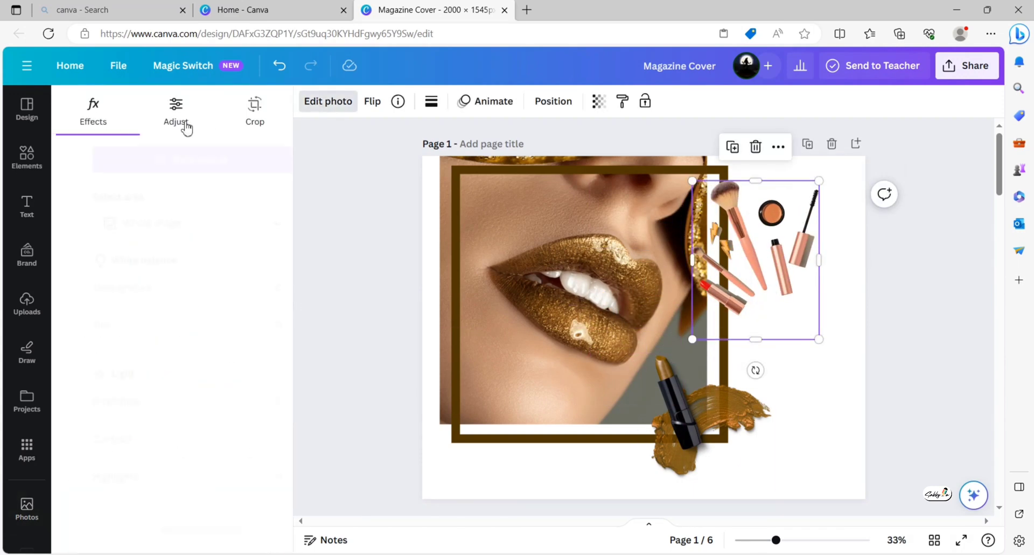
scroll(190, 298, down, 5)
click(105, 339)
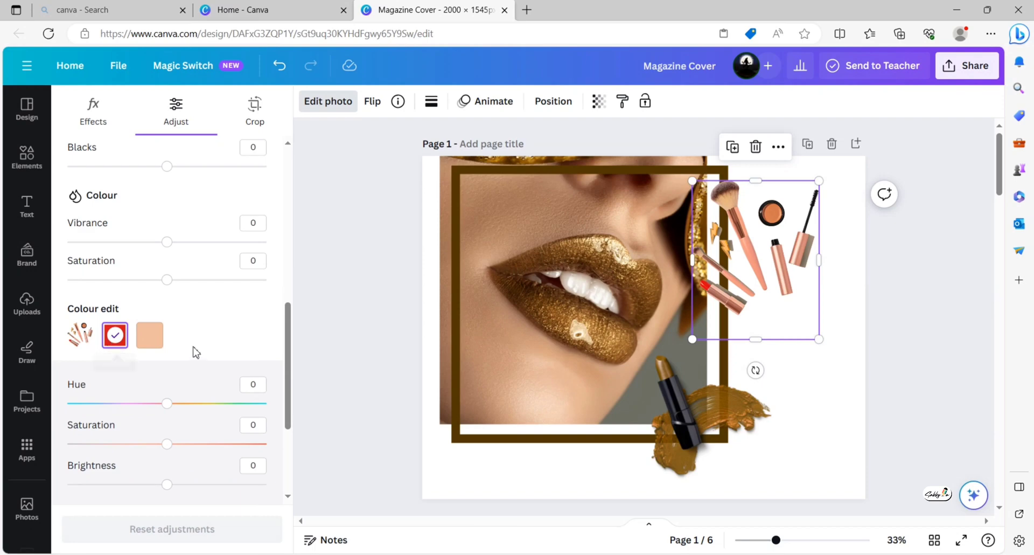
scroll(196, 353, down, 3)
drag(177, 294, 189, 299)
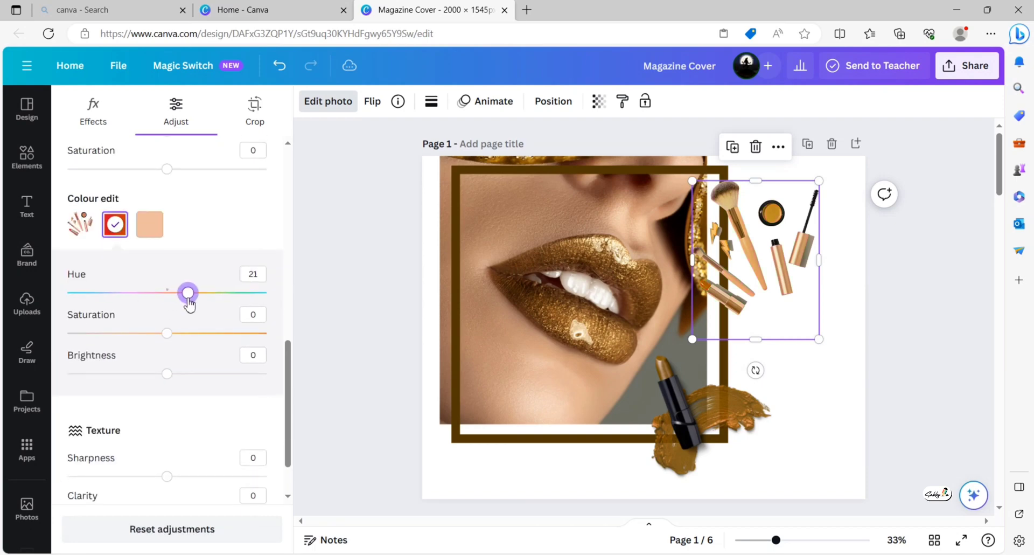
drag(167, 333, 191, 333)
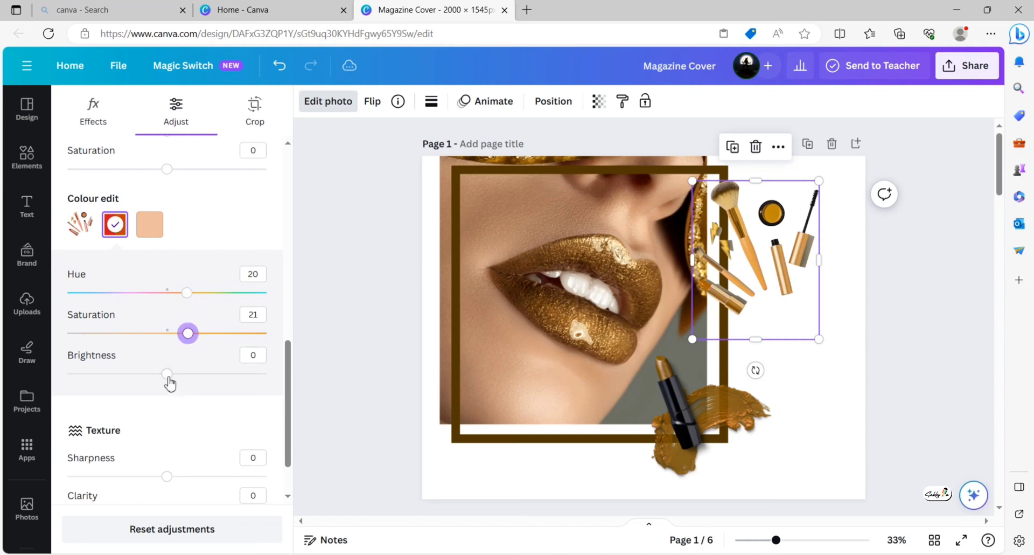
drag(169, 379, 111, 375)
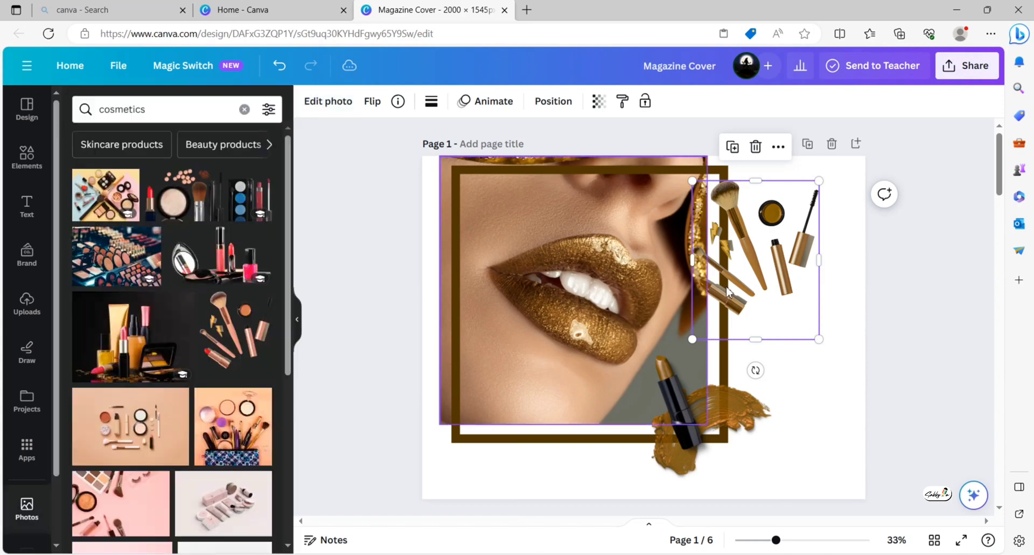
- Rotate the brushes photo to -90°, resize it, and fit it into the top-right corner
drag(754, 259, 795, 272)
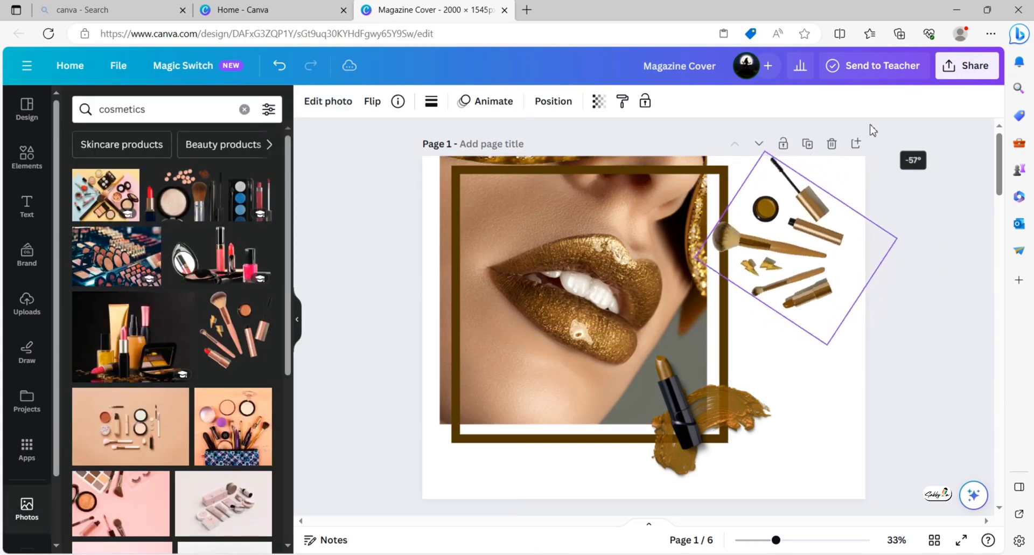
mouse_move(891, 249)
mouse_down()
mouse_move(921, 217)
mouse_move(933, 181)
mouse_up()
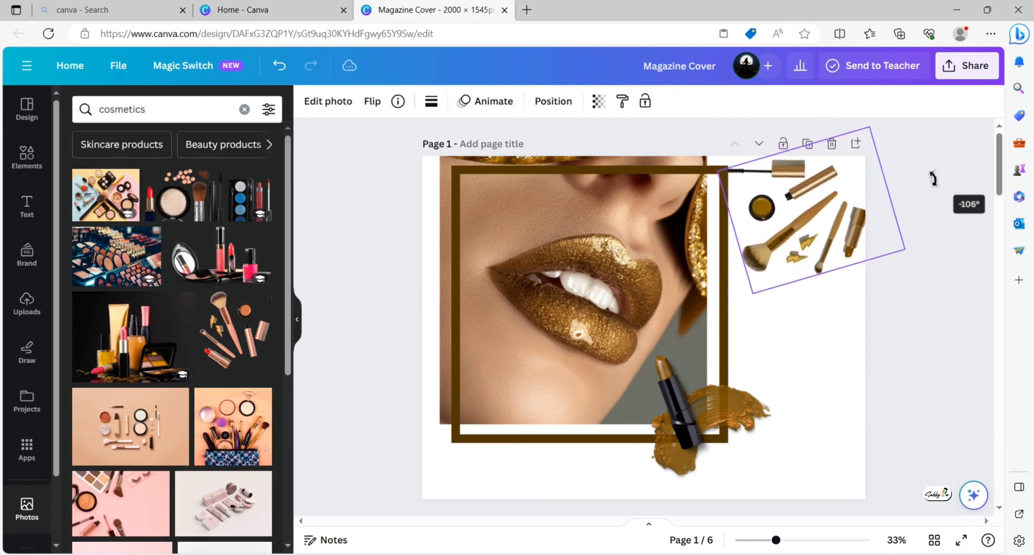
drag(819, 215, 823, 203)
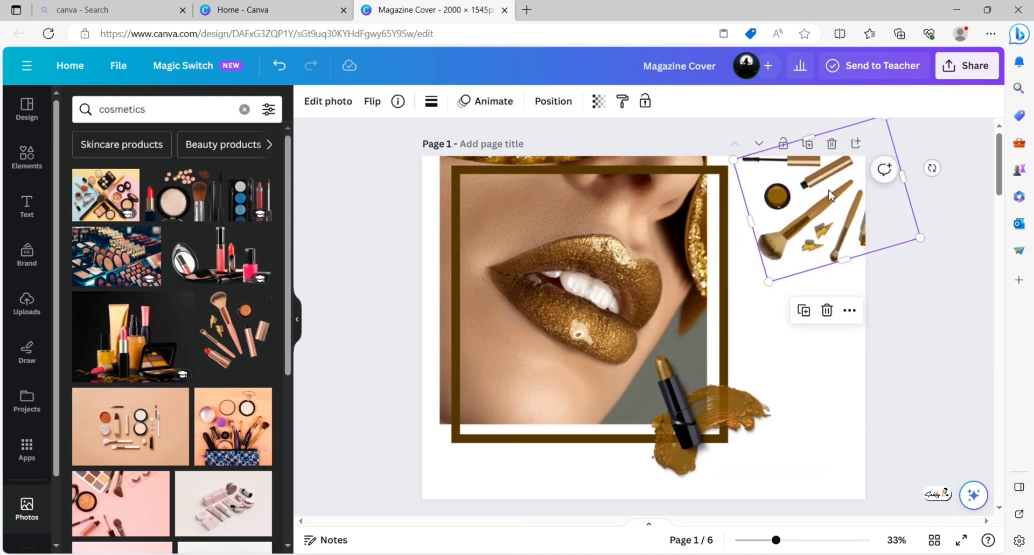
mouse_move(772, 286)
mouse_down()
mouse_move(778, 271)
mouse_move(771, 282)
mouse_up()
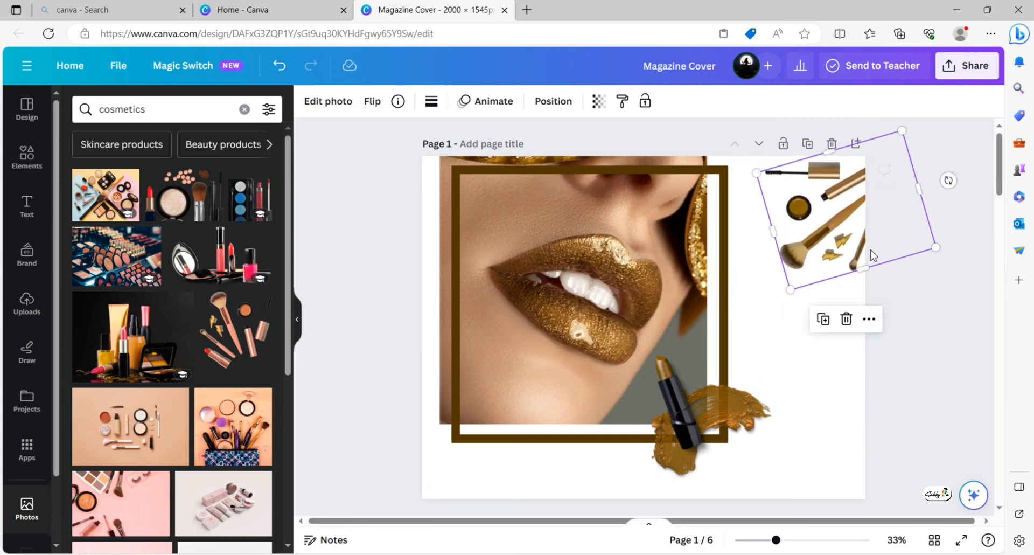
mouse_move(940, 184)
mouse_down()
mouse_move(939, 210)
mouse_move(948, 209)
mouse_up()
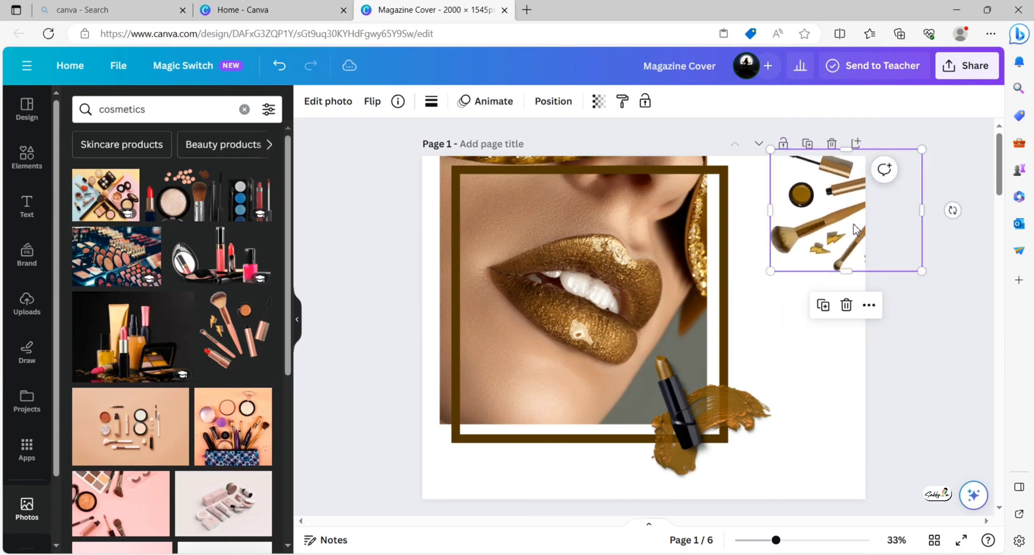
drag(853, 219, 843, 225)
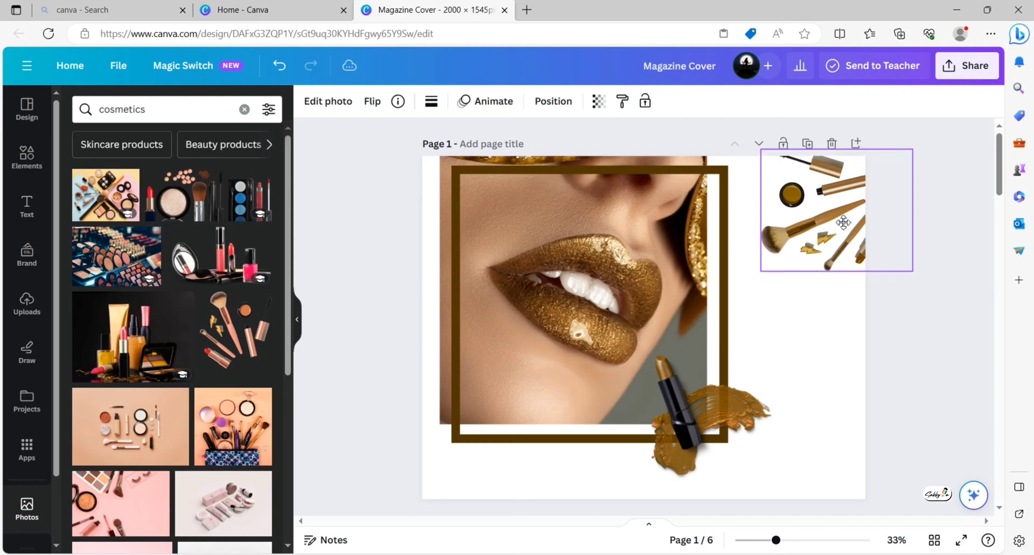
click(844, 226)
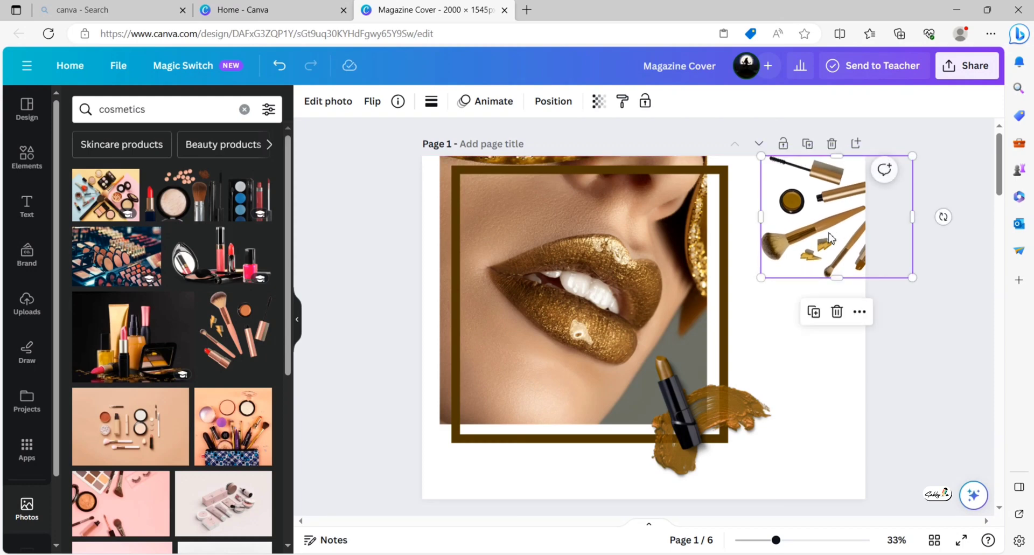
drag(761, 280, 752, 285)
drag(803, 237, 811, 228)
click(900, 321)
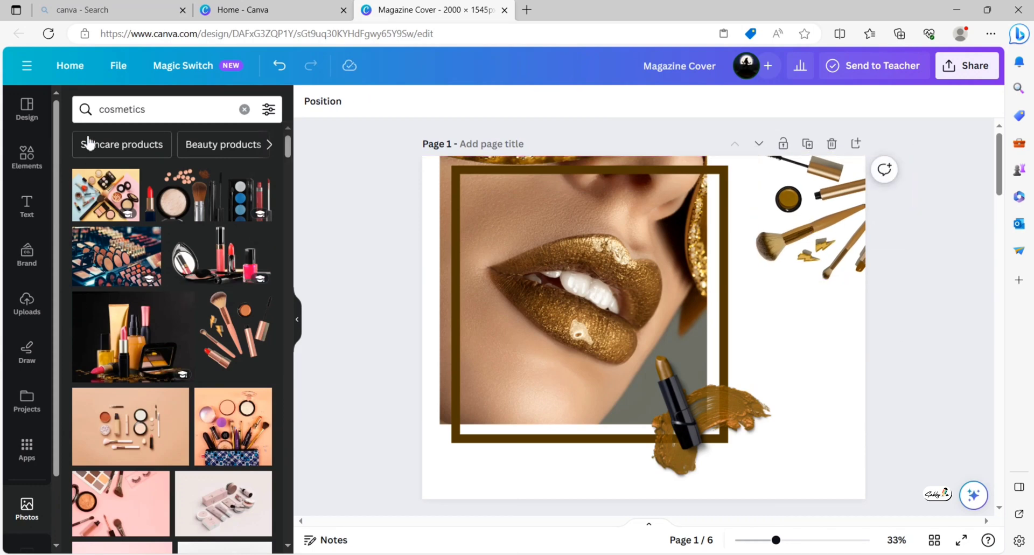
- Search Photos for 'gold cosmetics' and browse down through the results
click(97, 109)
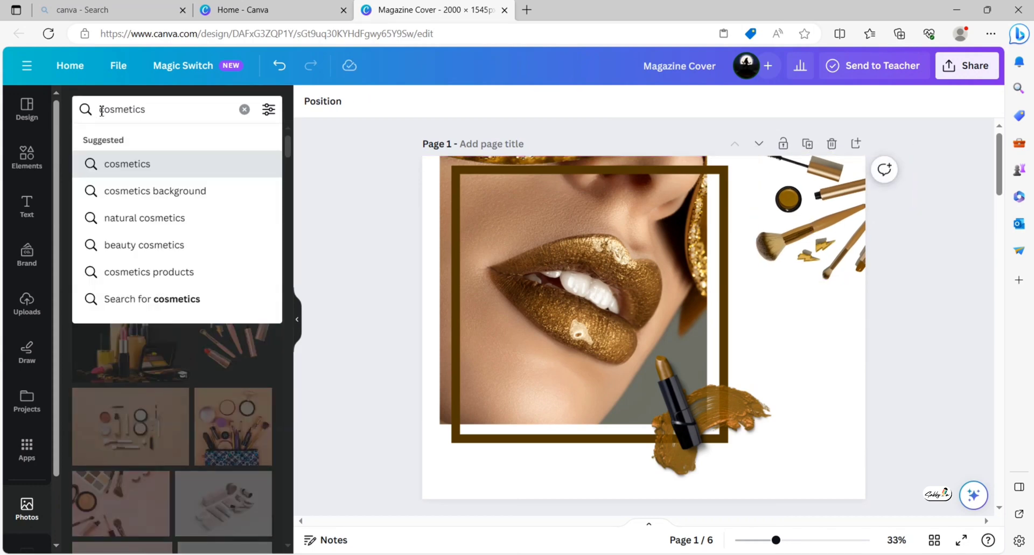
click(102, 110)
text(gold)
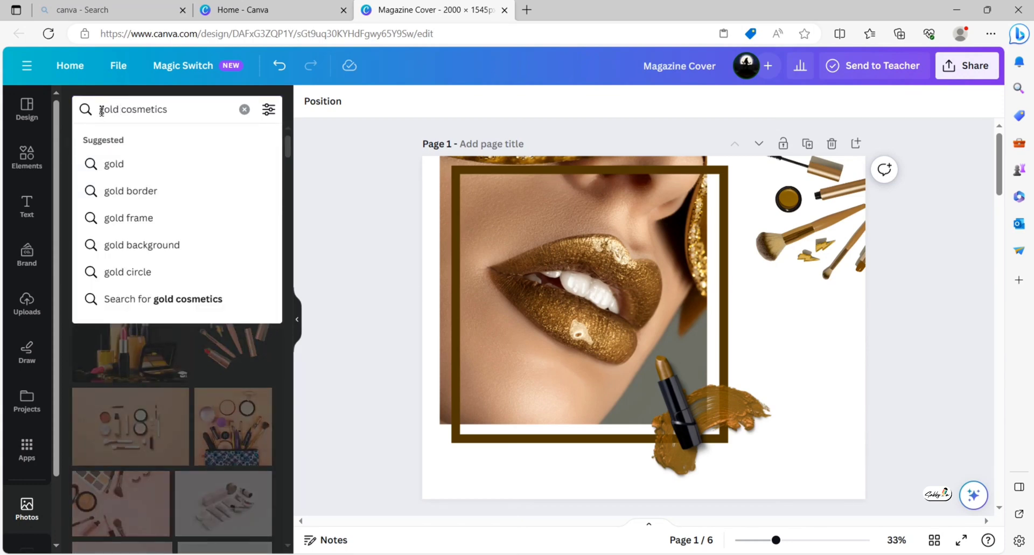
key(Return)
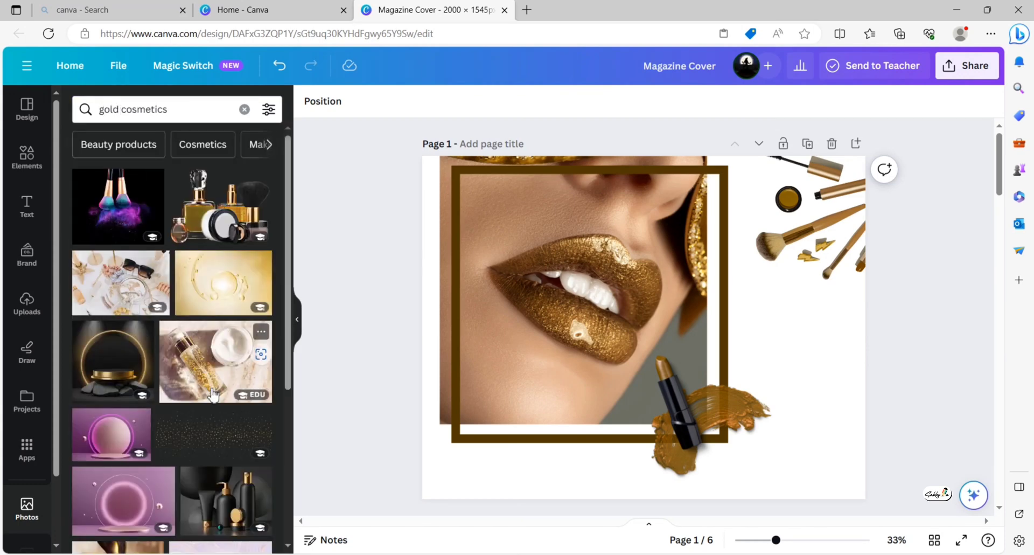
scroll(214, 393, down, 4)
scroll(215, 393, down, 2)
scroll(213, 391, down, 3)
scroll(211, 392, down, 3)
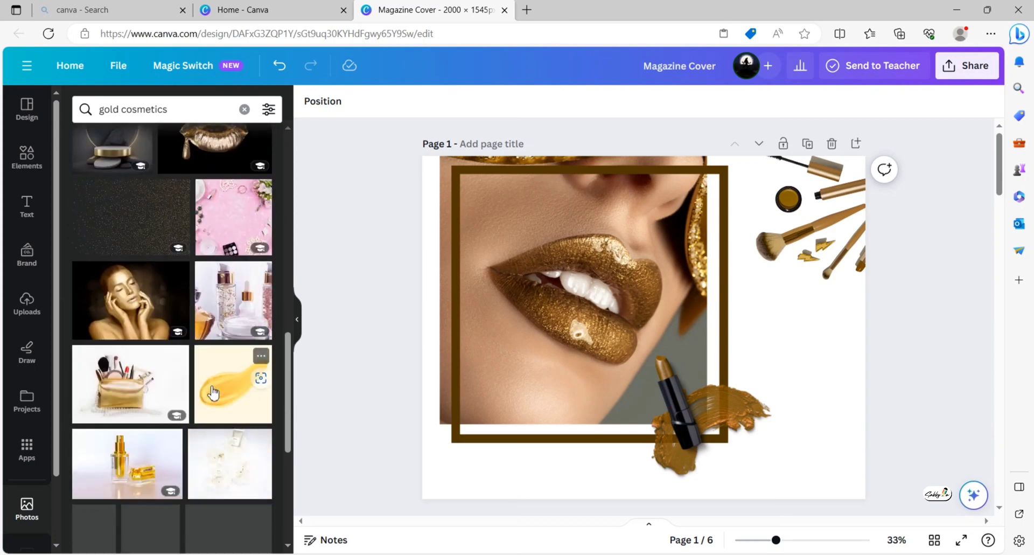
scroll(213, 392, down, 3)
scroll(214, 391, down, 2)
scroll(214, 391, down, 3)
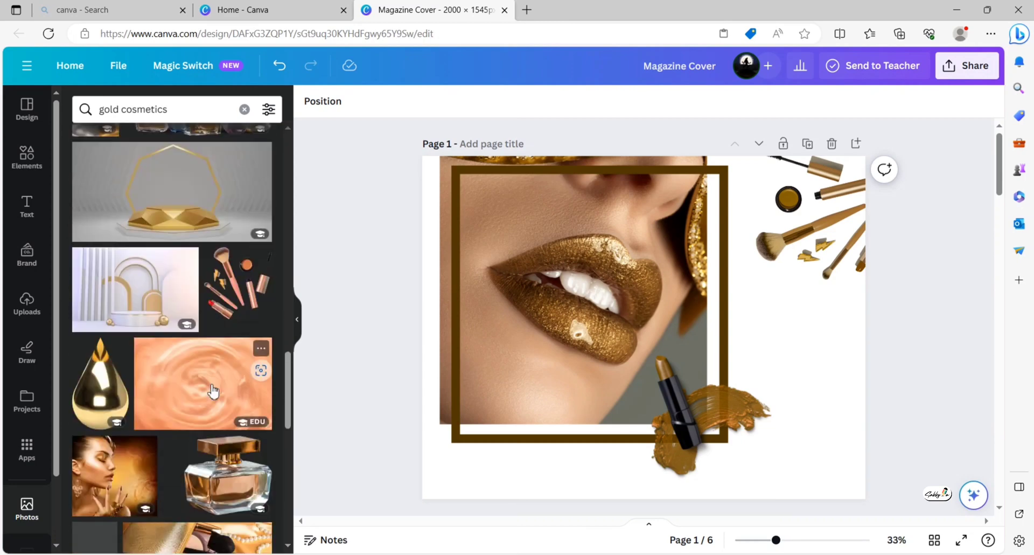
scroll(213, 390, down, 2)
scroll(211, 383, down, 3)
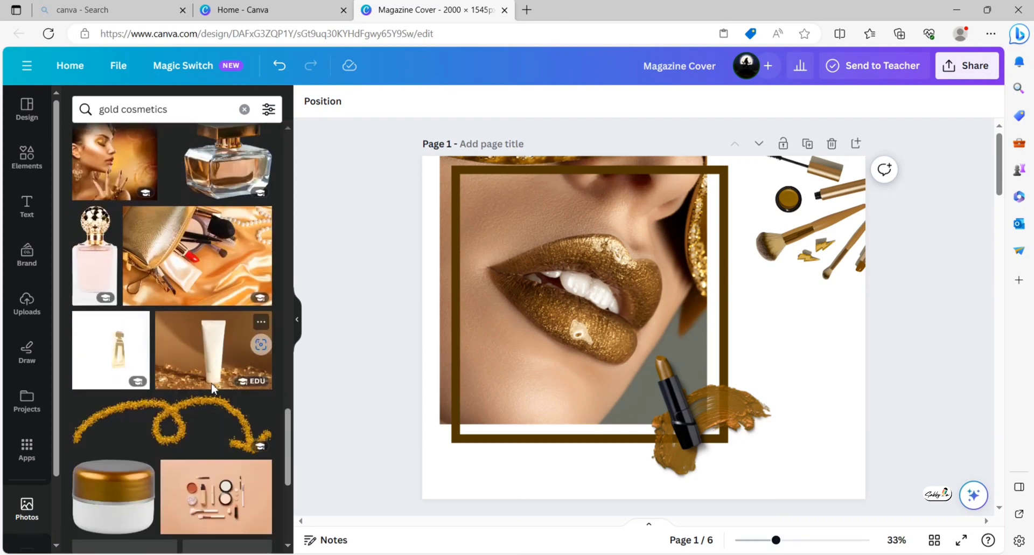
scroll(211, 382, down, 3)
scroll(216, 391, down, 3)
scroll(215, 390, down, 2)
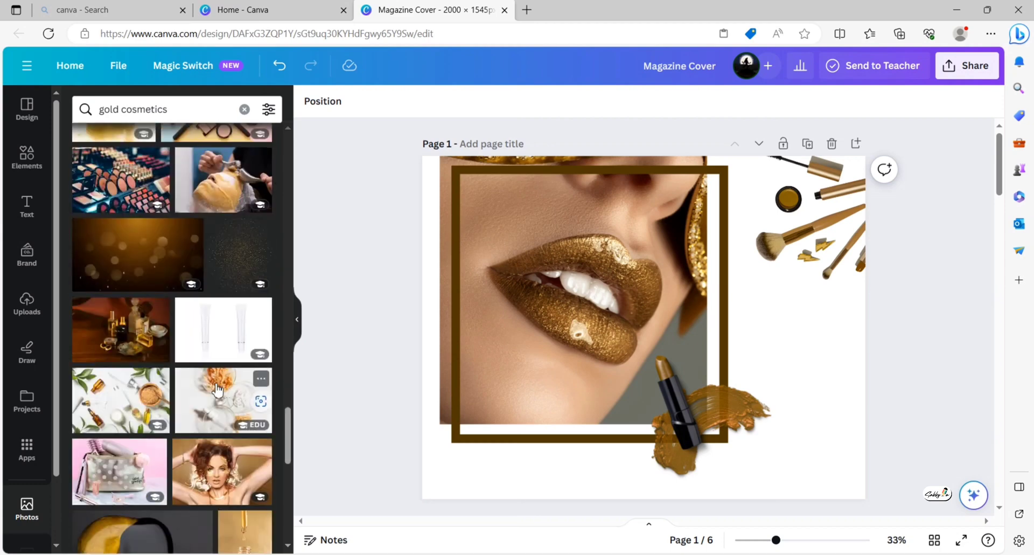
scroll(215, 387, down, 3)
scroll(217, 387, down, 3)
scroll(218, 389, down, 3)
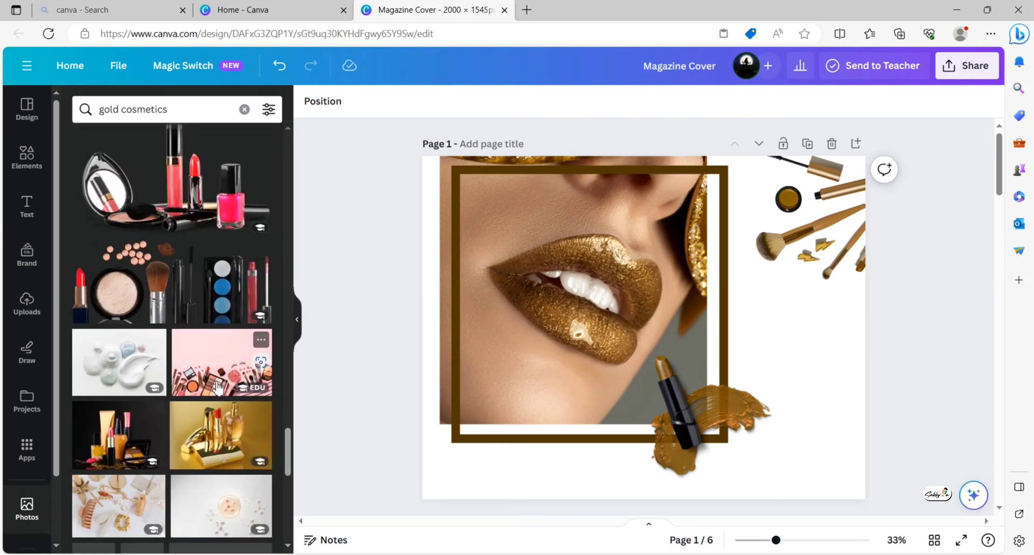
scroll(218, 372, down, 3)
scroll(210, 334, down, 3)
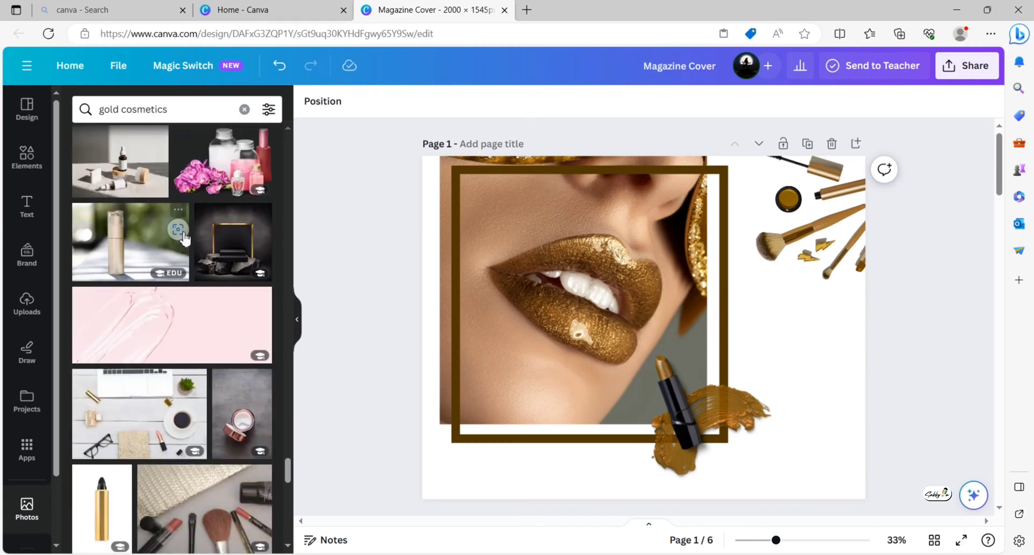
scroll(194, 269, down, 3)
scroll(185, 238, down, 3)
scroll(185, 238, down, 3)
scroll(185, 239, down, 1)
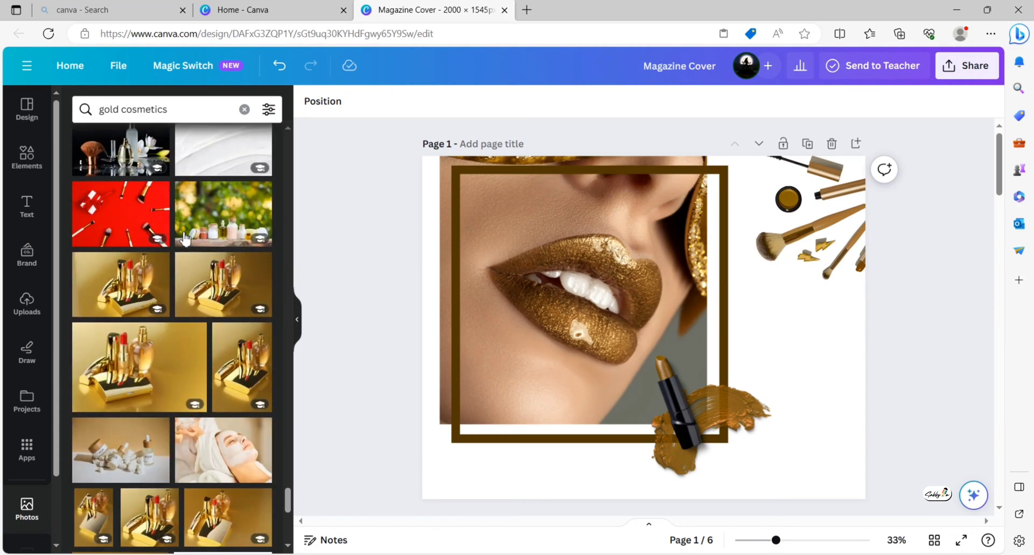
- Add the gold makeup set photo and fit it into the bottom-right corner with the perfume bottle showing
click(236, 255)
click(318, 103)
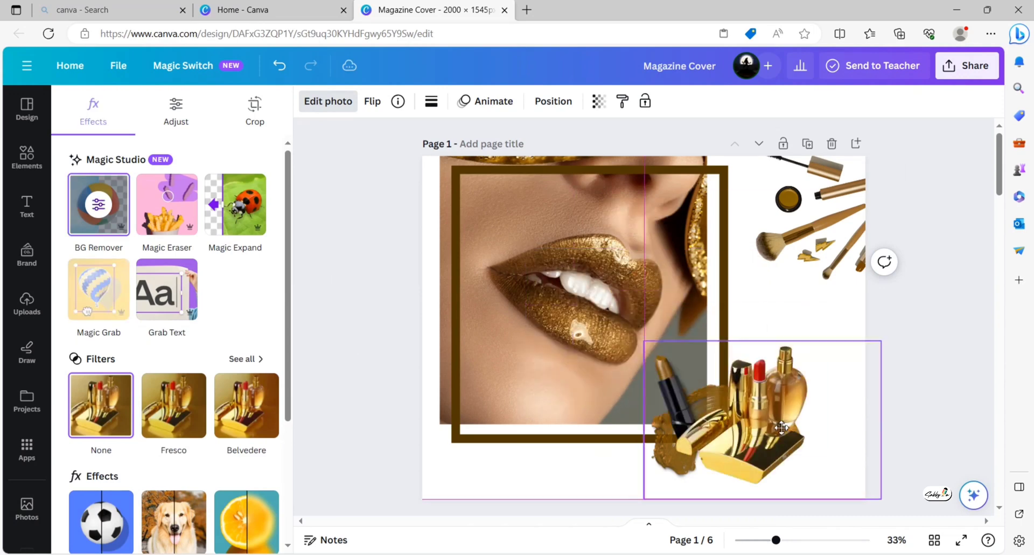
drag(539, 367, 714, 472)
drag(701, 354, 760, 401)
mouse_move(822, 476)
mouse_down()
mouse_move(805, 455)
mouse_move(822, 452)
mouse_move(796, 483)
mouse_move(826, 468)
mouse_up()
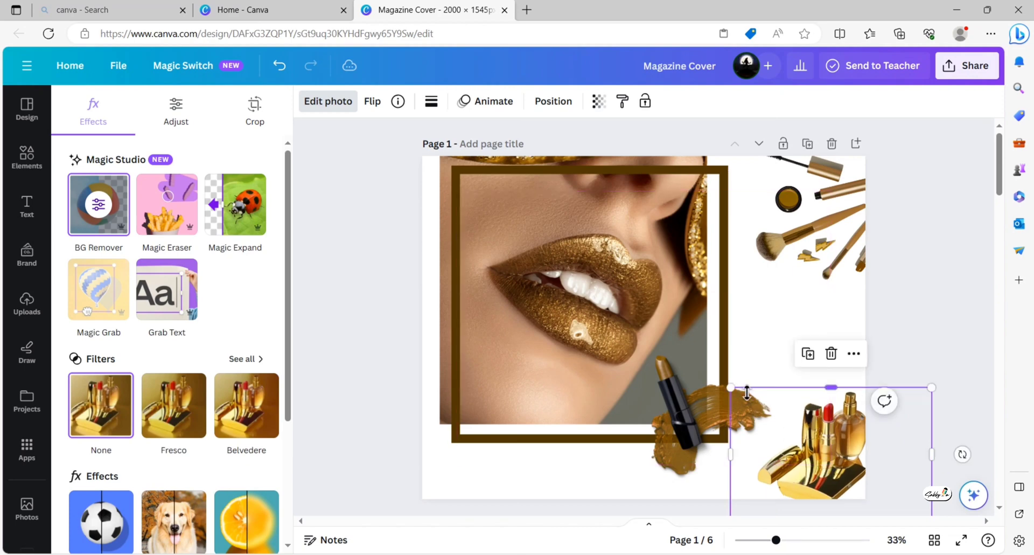
drag(733, 391, 730, 389)
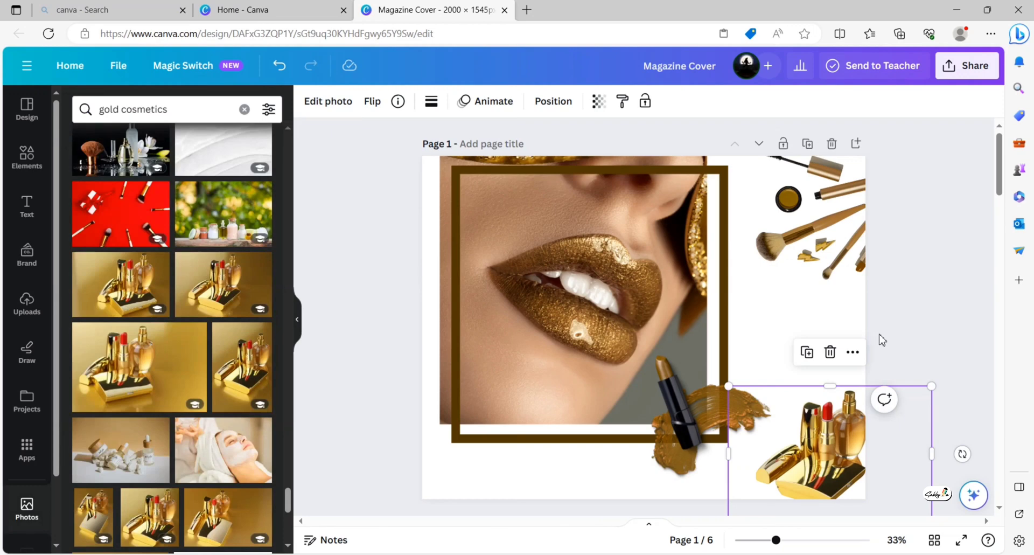
- Search Photos for 'cosmetic foundation case' and add the compact powder case photo
click(244, 109)
text(cosmetic)
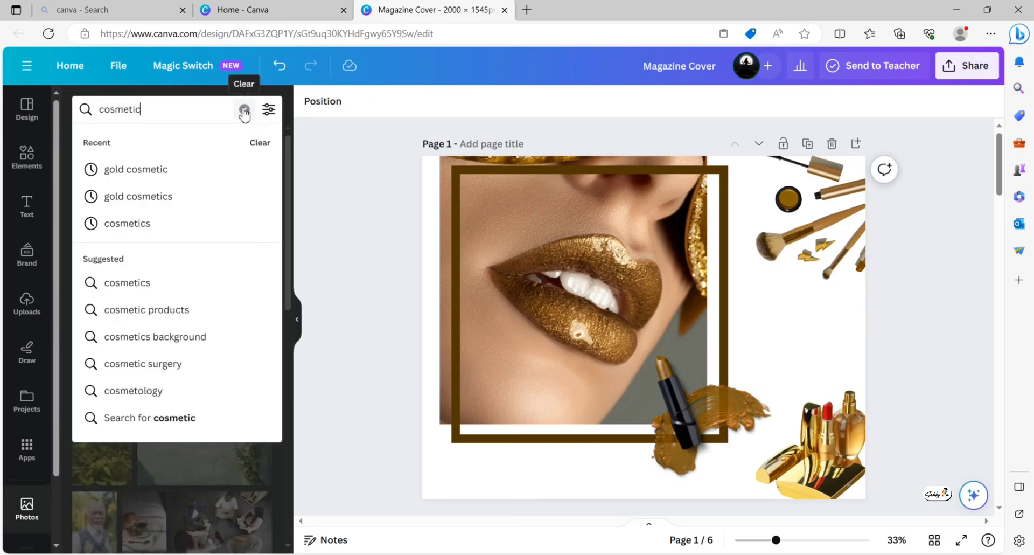
text( foundation )
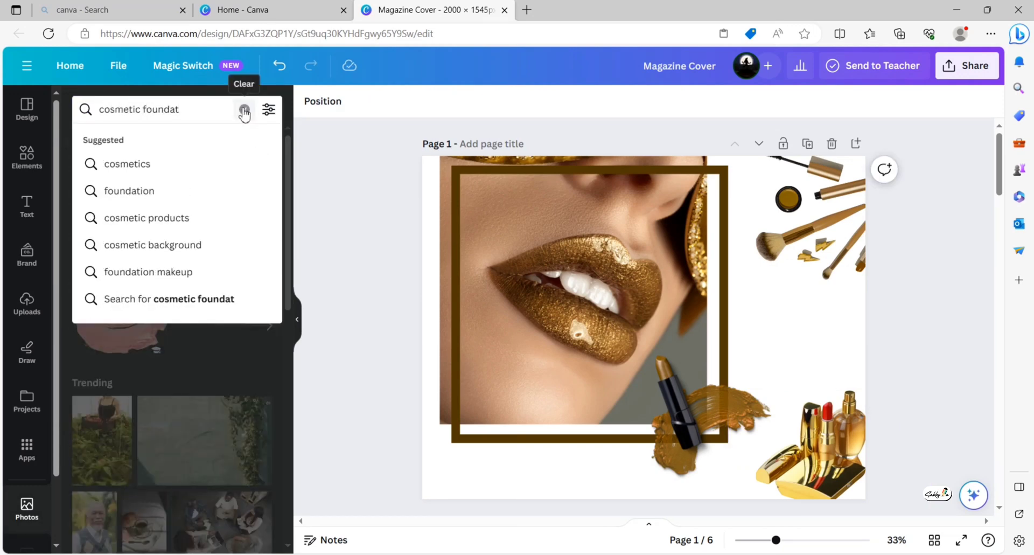
text(case)
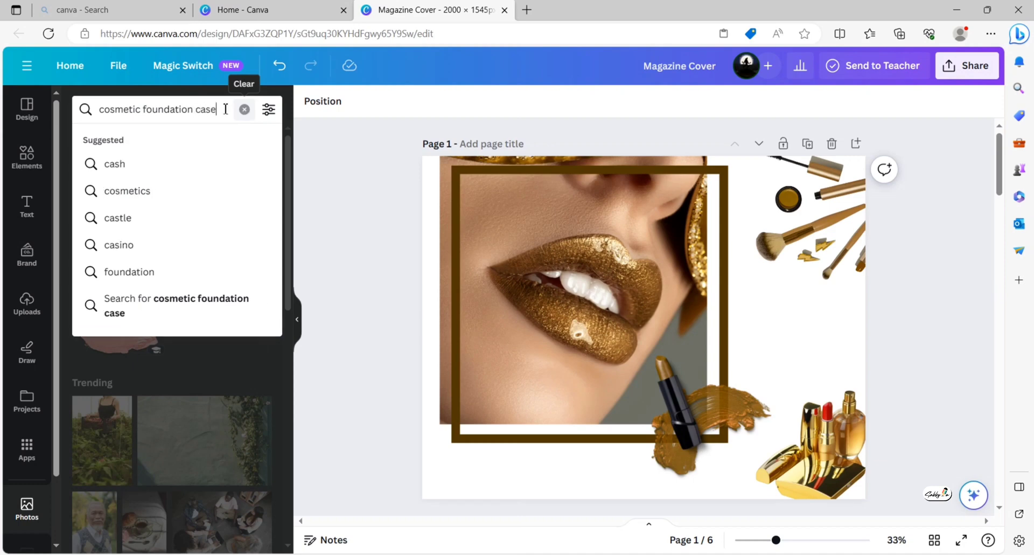
click(208, 303)
click(106, 227)
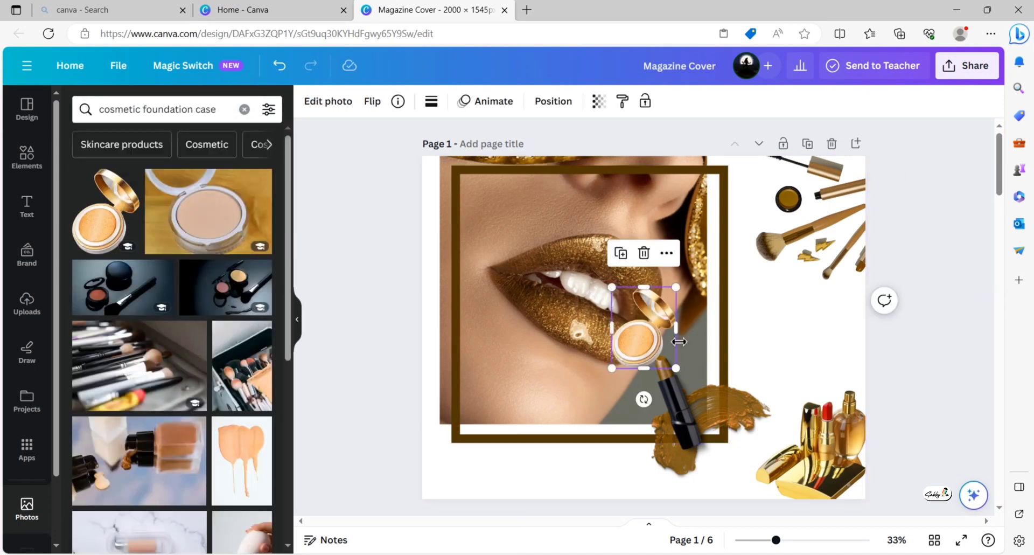
- Shrink the compact and place it beside the lipstick at the lower-right, then clear the search
drag(641, 339, 731, 405)
drag(761, 355, 756, 361)
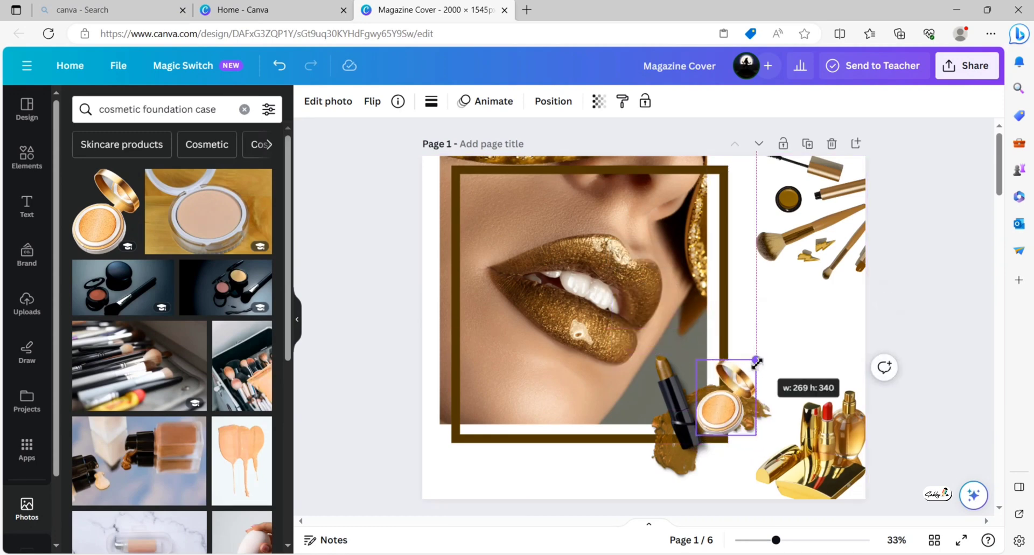
drag(723, 393, 710, 393)
click(669, 388)
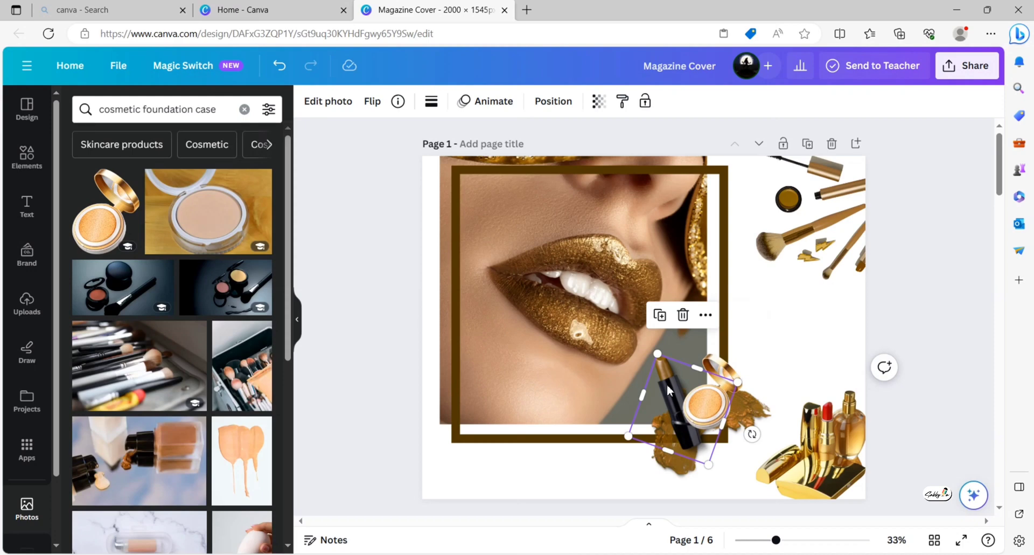
click(711, 408)
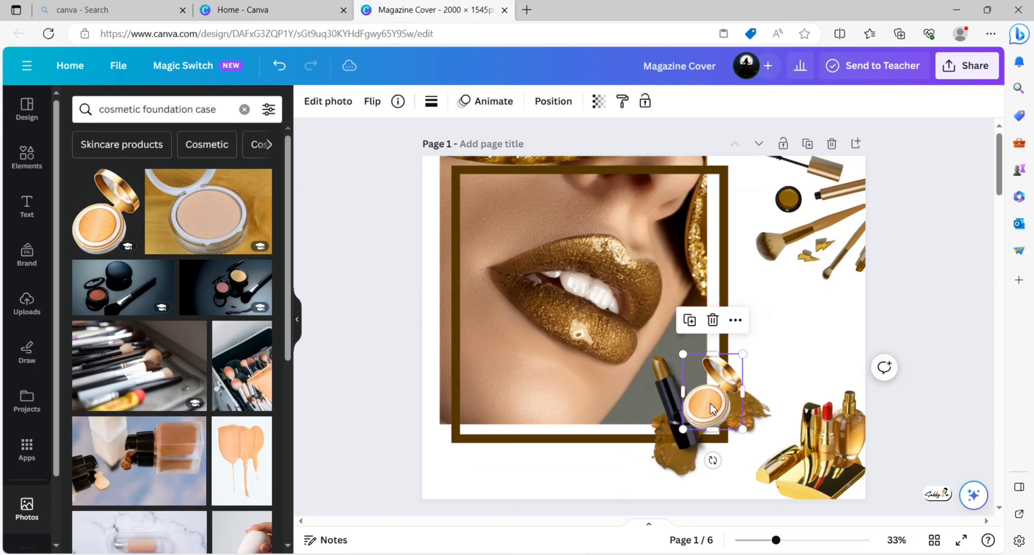
drag(711, 408, 724, 414)
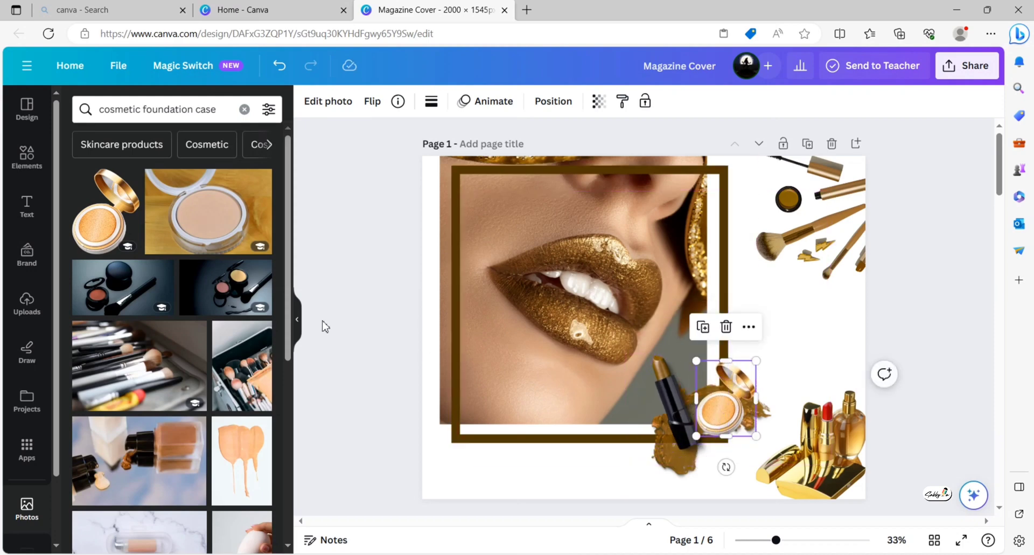
click(358, 334)
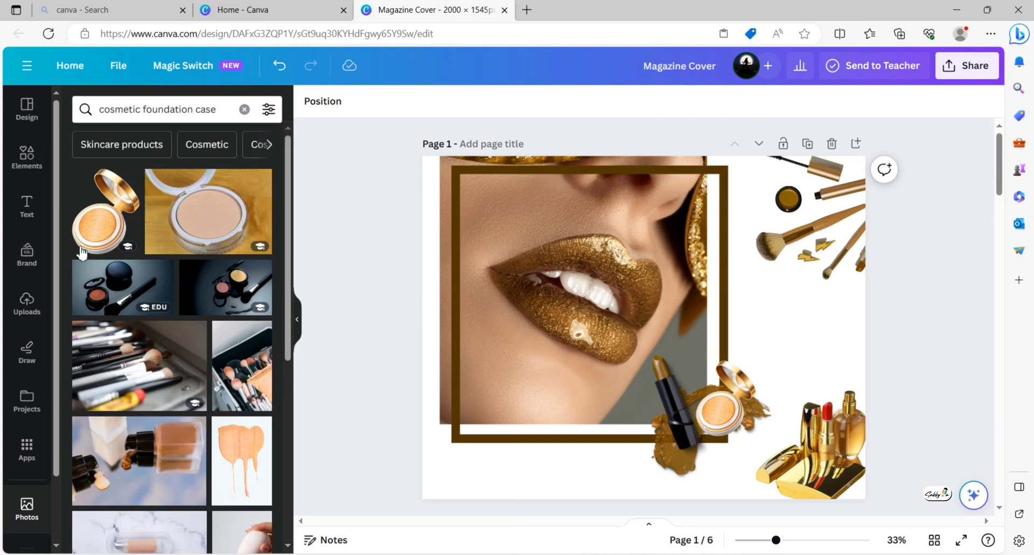
click(240, 115)
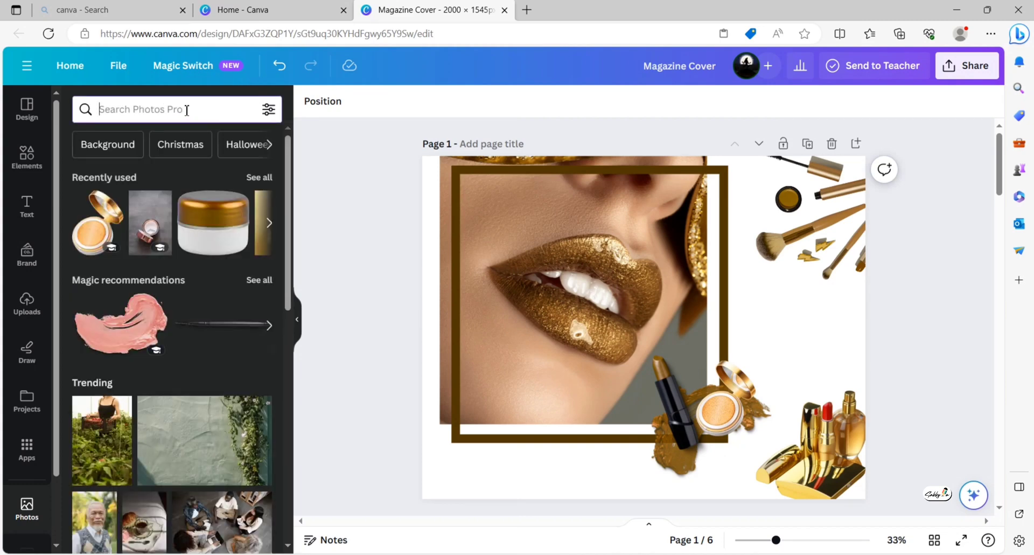
- Search Elements graphics for 'glitter' and add the gold leaf graphic
click(27, 156)
click(103, 109)
text(g)
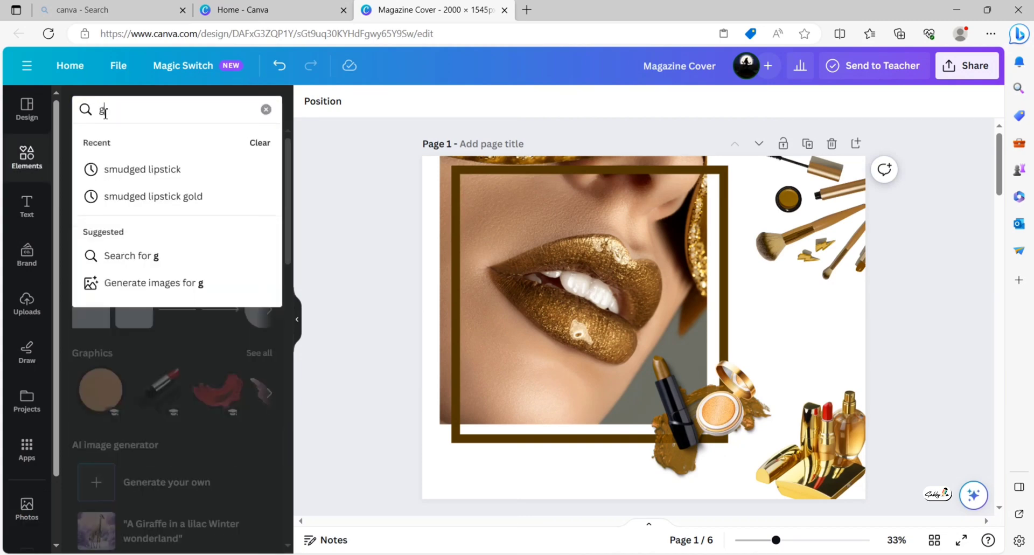
text(litter)
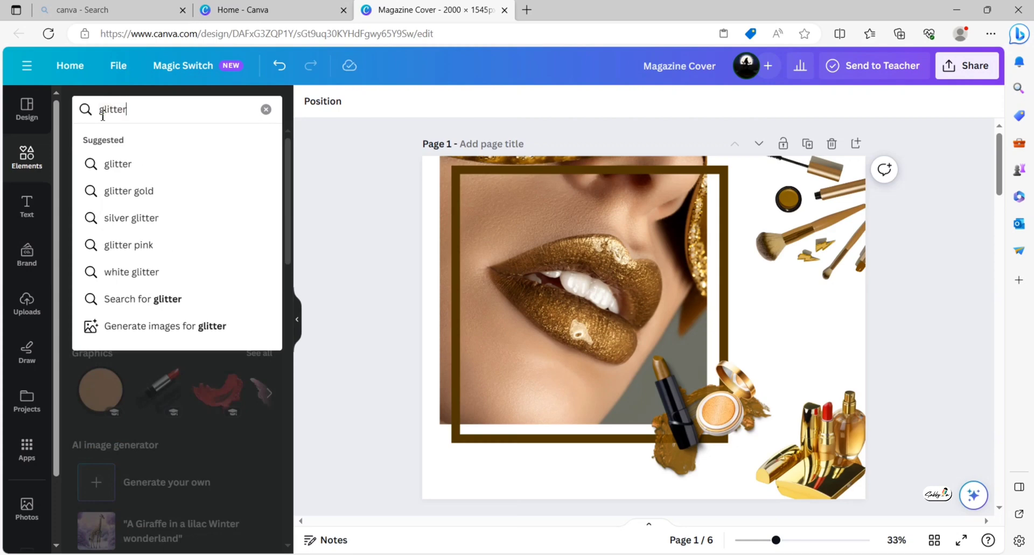
click(129, 164)
click(120, 143)
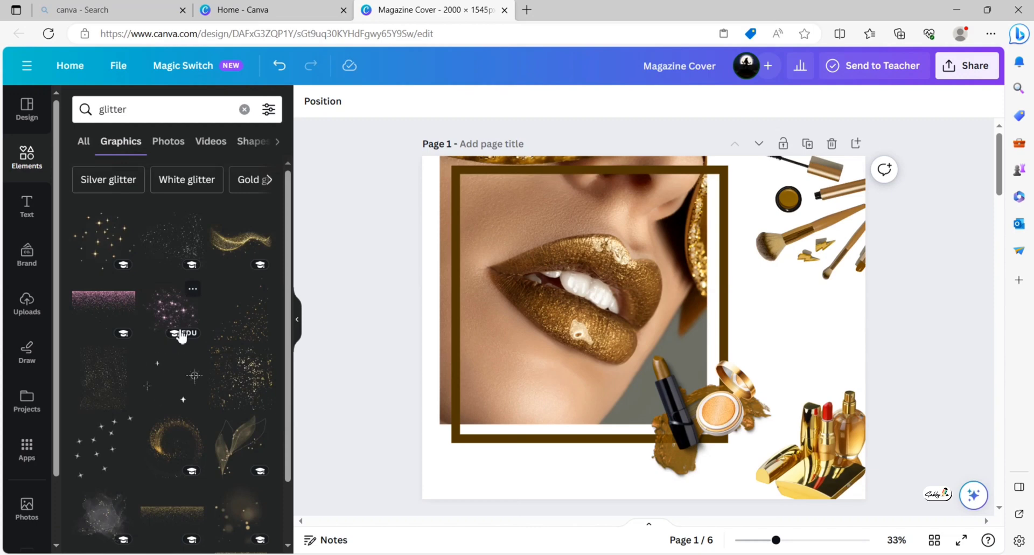
scroll(181, 337, down, 3)
click(237, 310)
- Tilt the leaf about 25° clockwise and settle it at the page's lower-left corner
mouse_move(576, 296)
mouse_down()
mouse_move(515, 417)
mouse_move(488, 416)
mouse_up()
drag(561, 395, 535, 473)
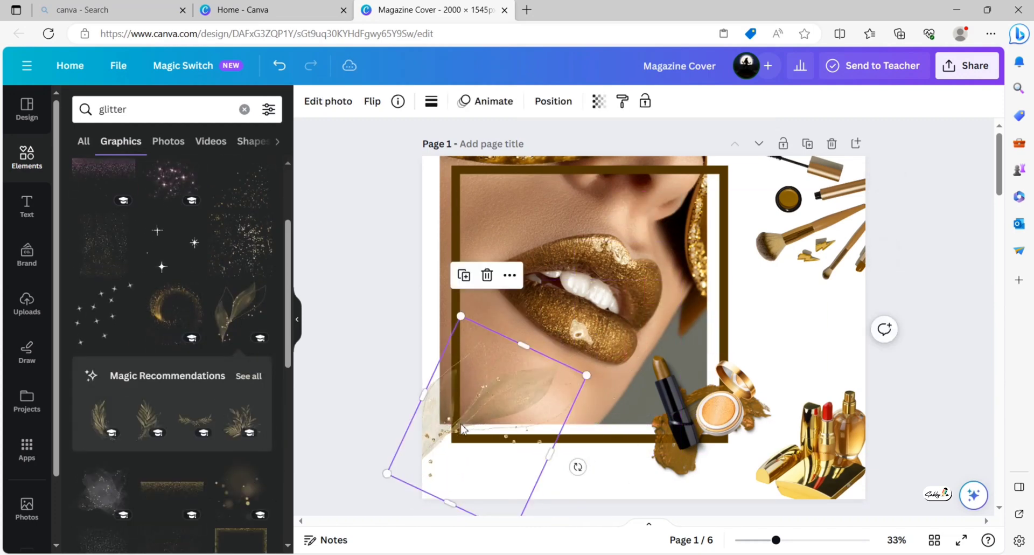
drag(461, 429, 458, 452)
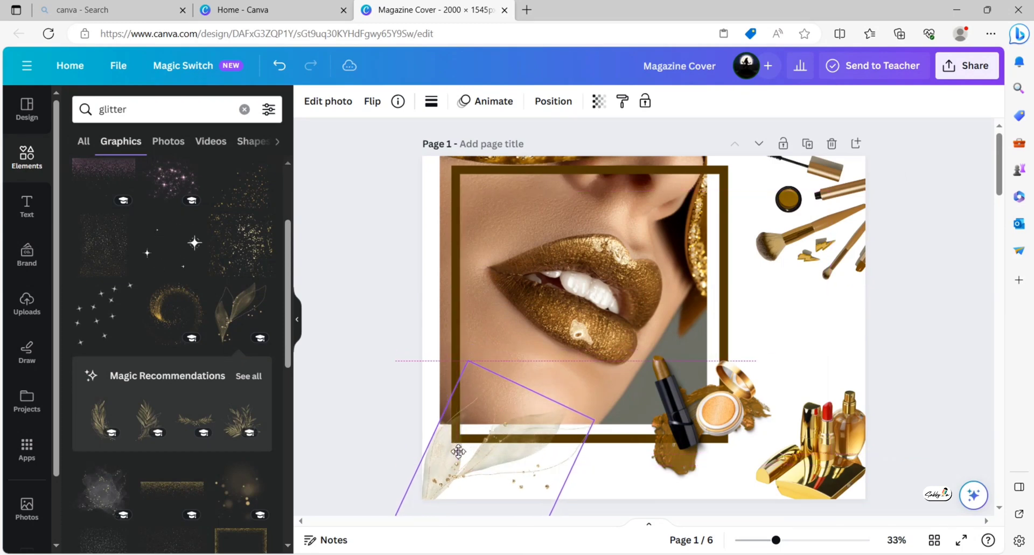
drag(459, 452, 460, 454)
click(330, 346)
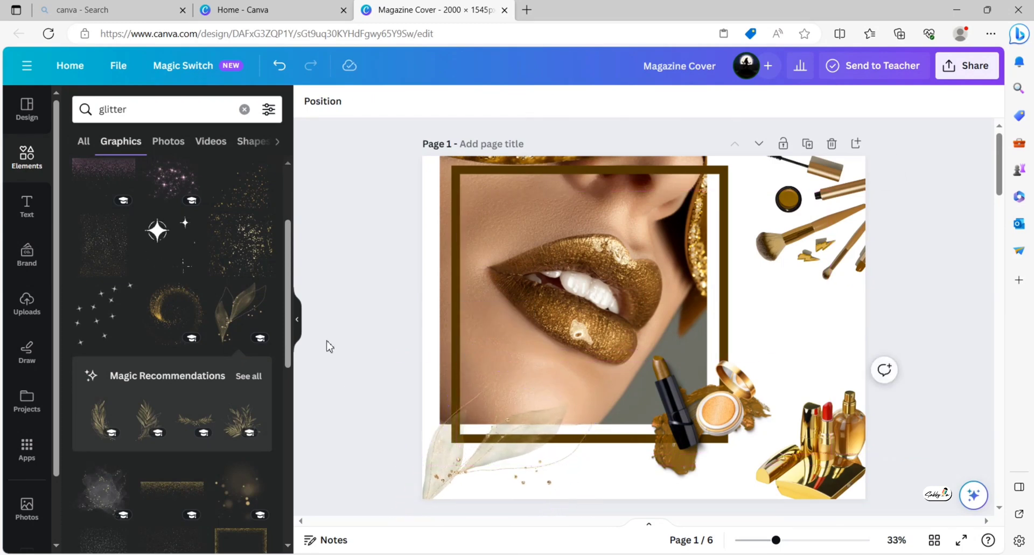
mouse_move(240, 311)
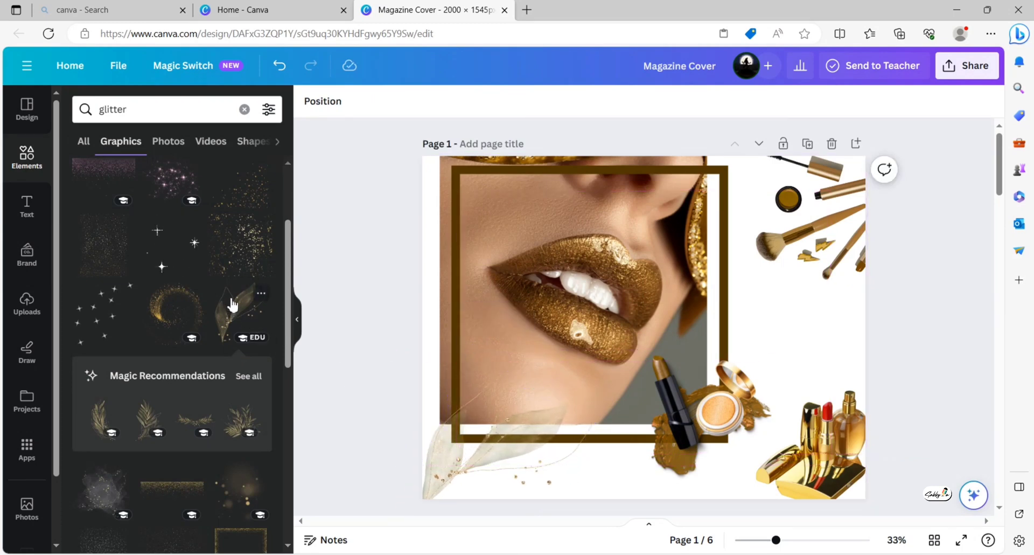
scroll(232, 305, down, 2)
scroll(233, 305, down, 3)
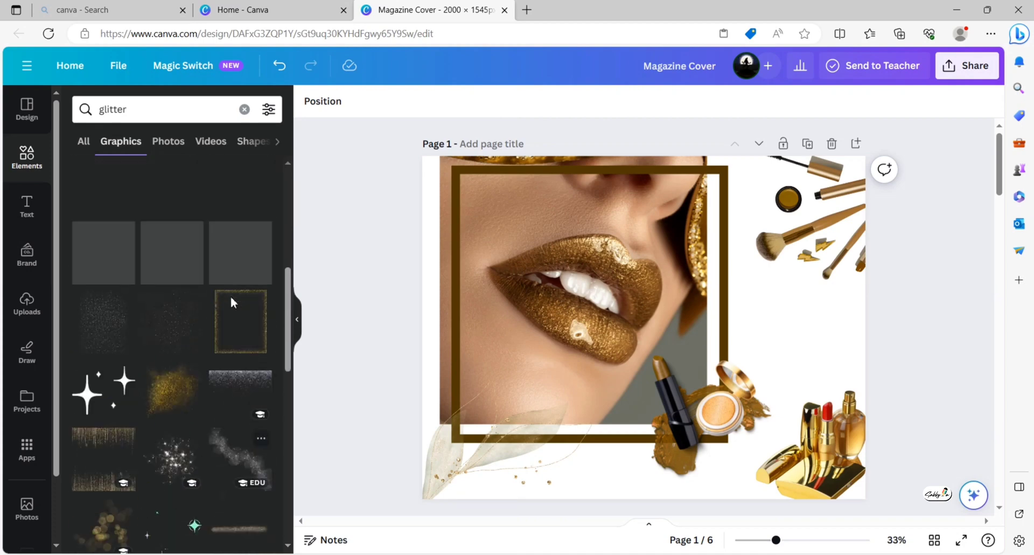
scroll(231, 301, up, 5)
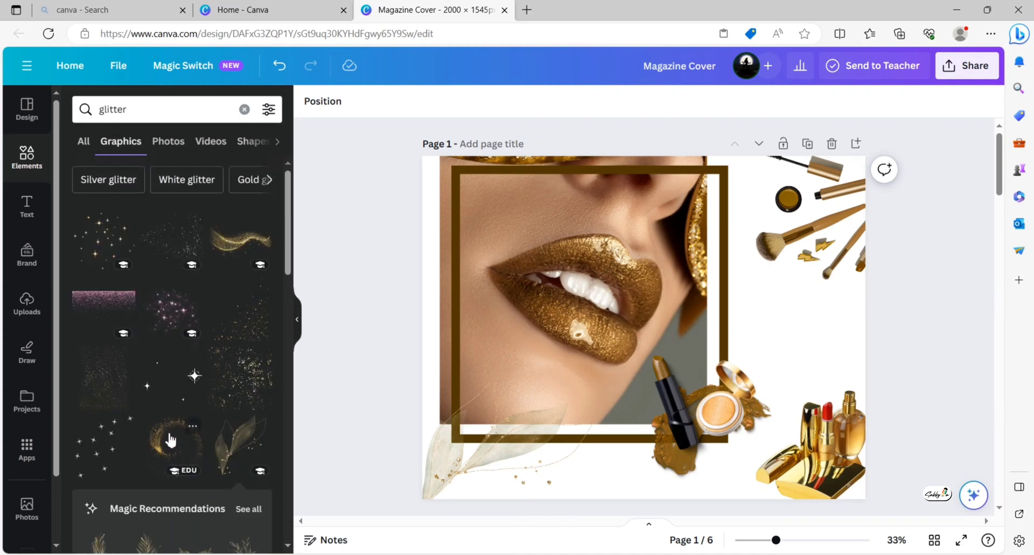
- Add the gold glitter splash, enlarged to about 1,400 px square, over the lips' upper-left
click(171, 440)
drag(654, 306, 552, 235)
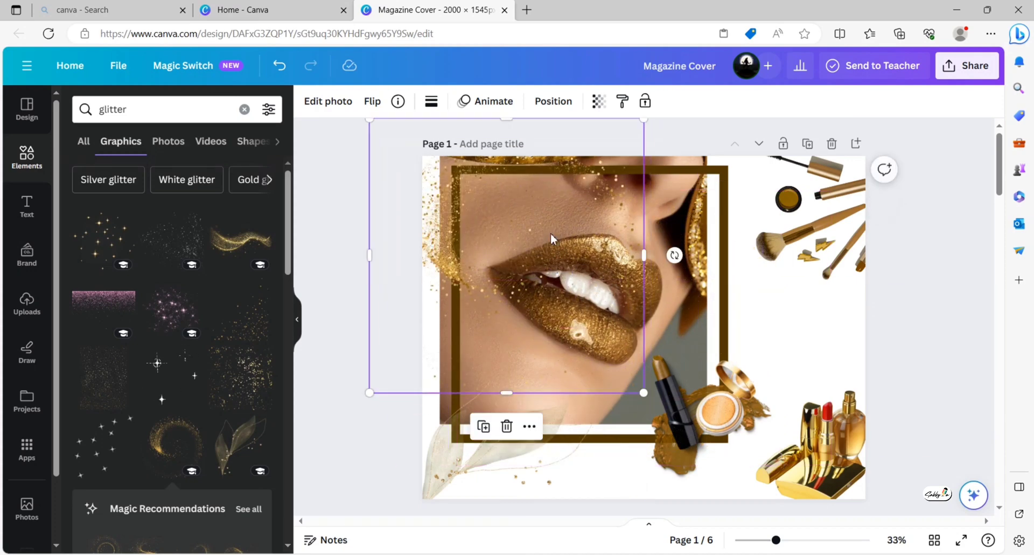
drag(645, 394, 701, 448)
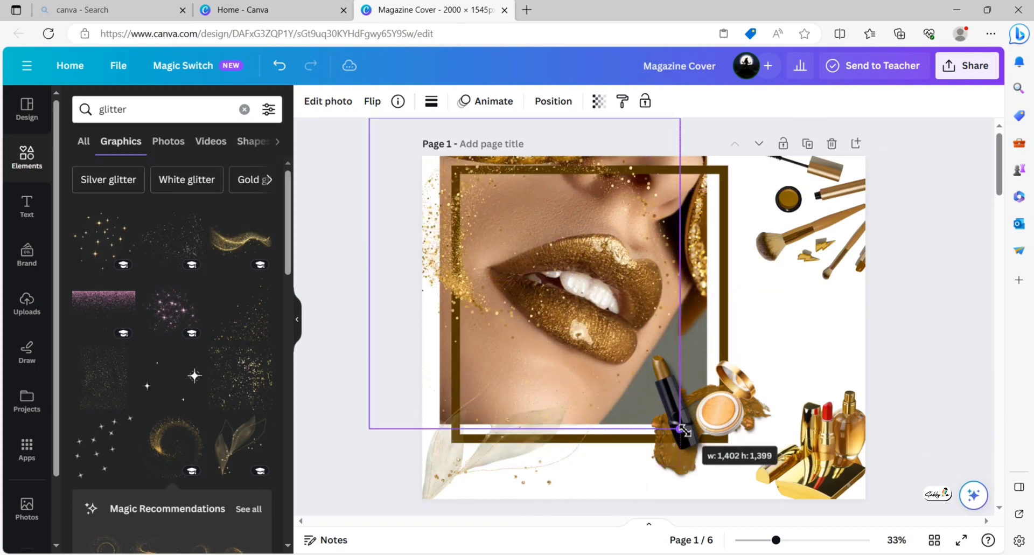
drag(591, 327, 590, 320)
drag(692, 436, 715, 460)
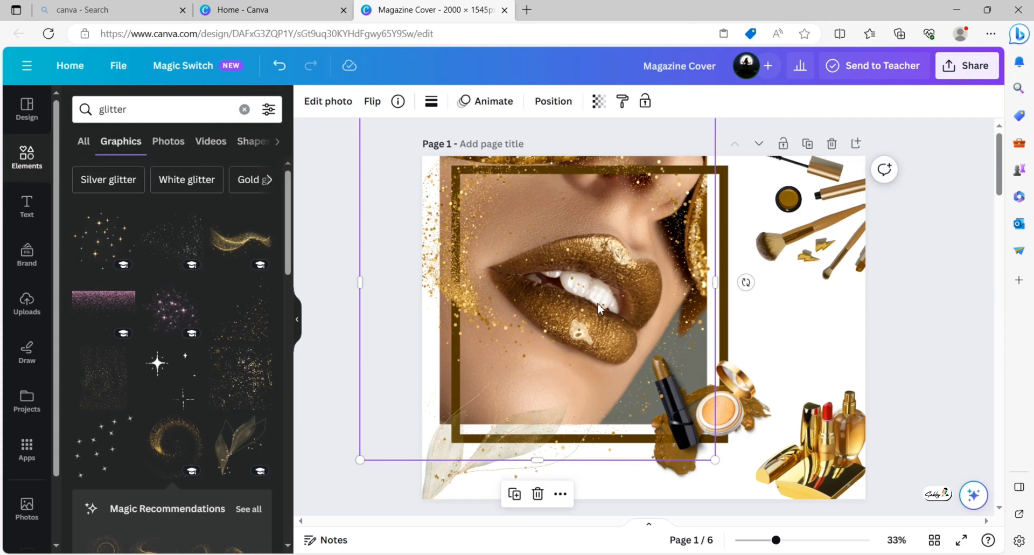
click(340, 241)
click(244, 110)
- Search Elements graphics for 'golden rose' and place the lily at the frame's top-right corner
text(go)
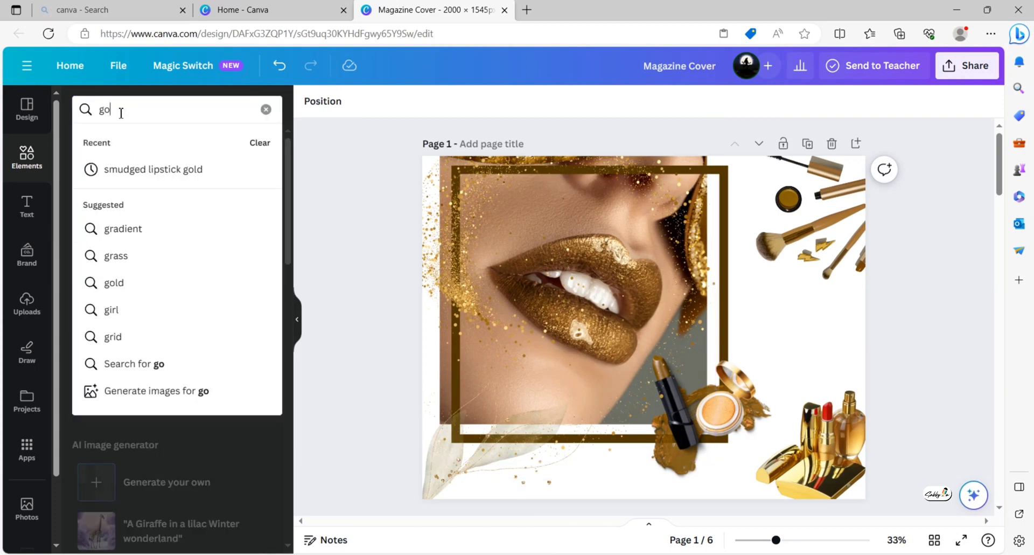
text(lden r)
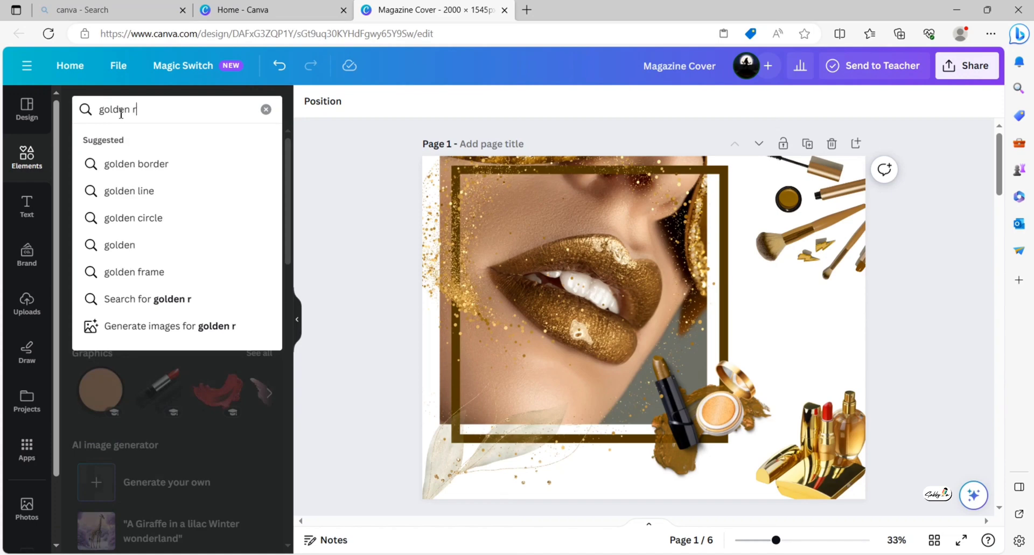
text(ose)
click(154, 164)
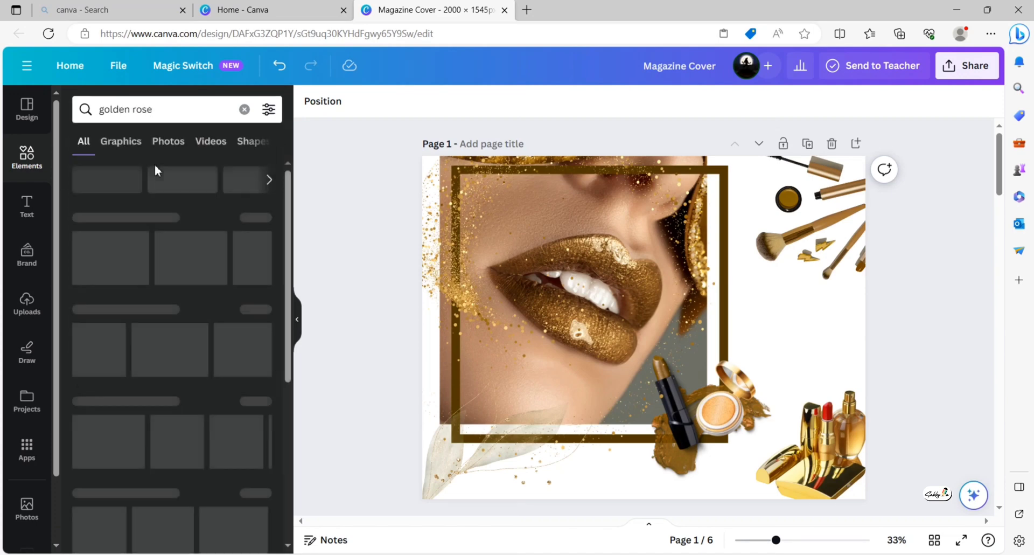
click(120, 141)
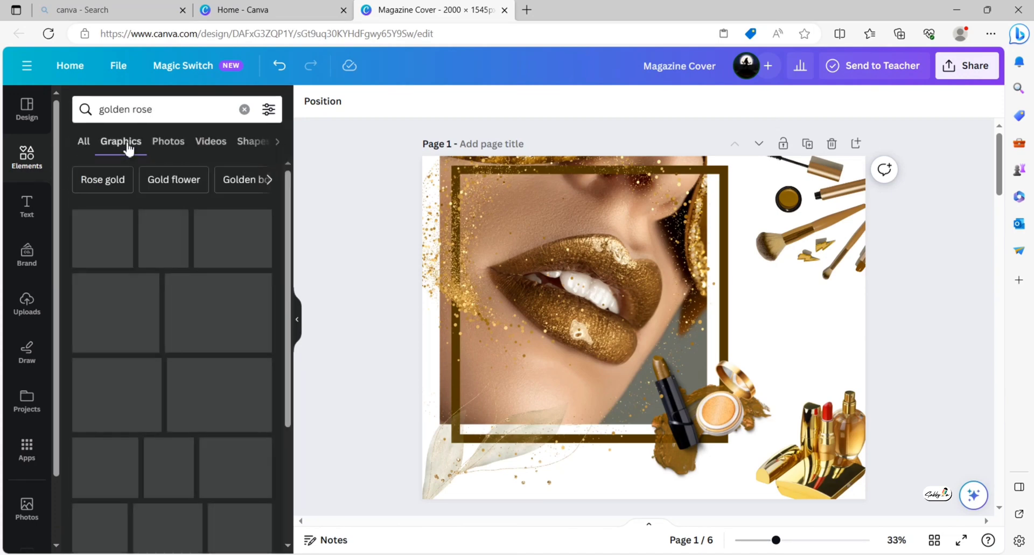
click(109, 319)
mouse_move(625, 325)
mouse_down()
mouse_move(701, 187)
mouse_move(729, 199)
mouse_up()
click(358, 247)
- Add a golden rose photo from the photo results and bring up its editing effects
scroll(169, 299, down, 5)
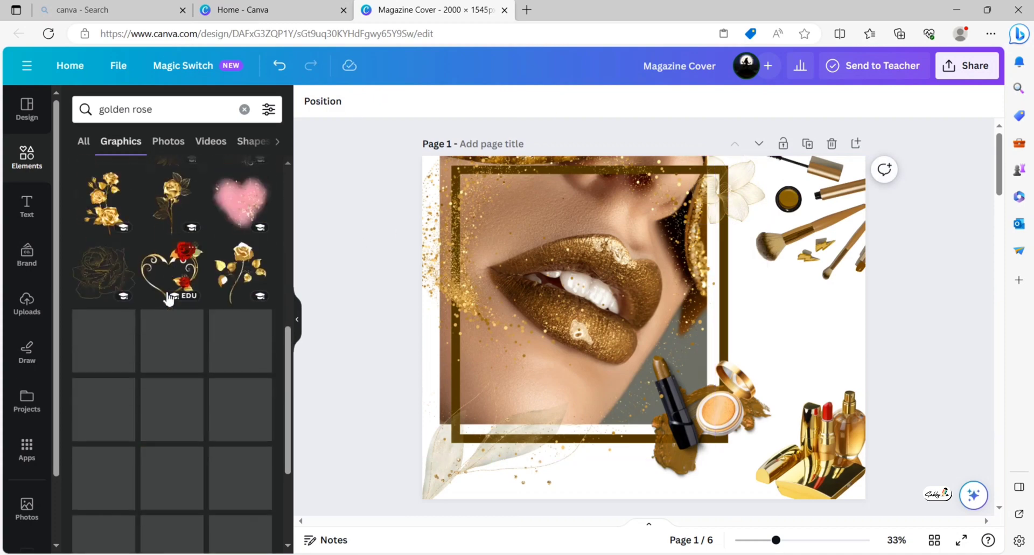
scroll(169, 299, down, 2)
click(167, 141)
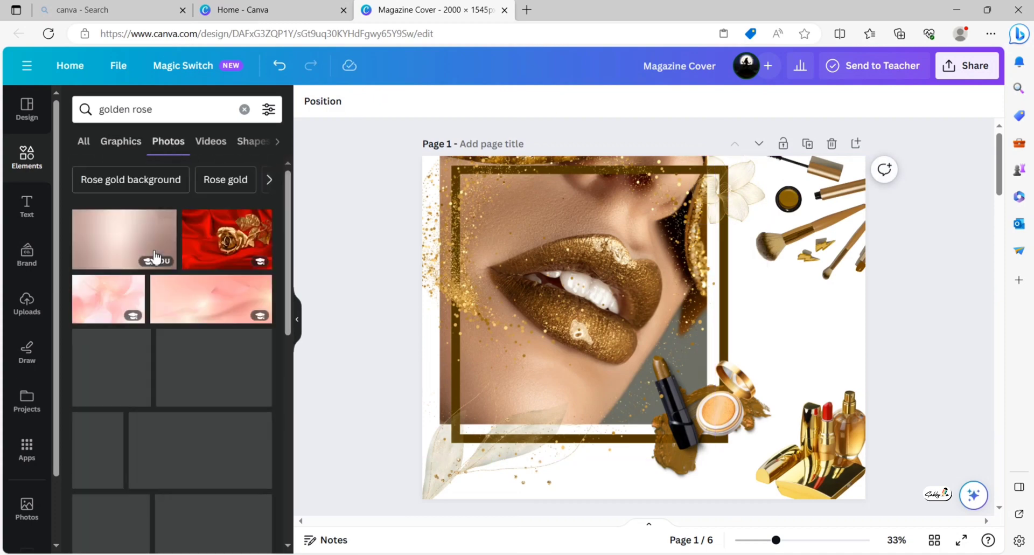
scroll(155, 257, down, 3)
scroll(156, 260, down, 3)
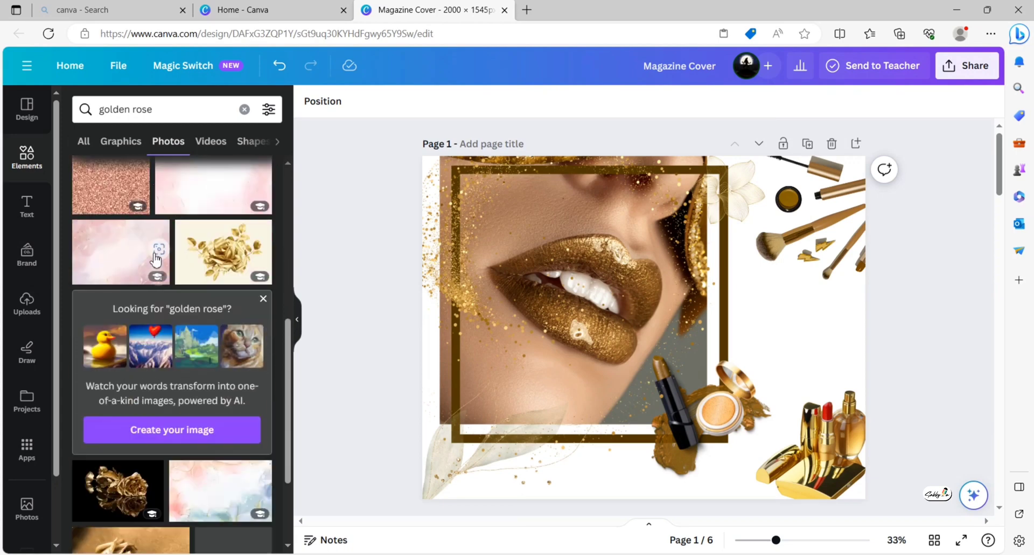
scroll(155, 259, down, 3)
scroll(196, 289, down, 3)
scroll(196, 289, down, 3)
scroll(199, 291, down, 3)
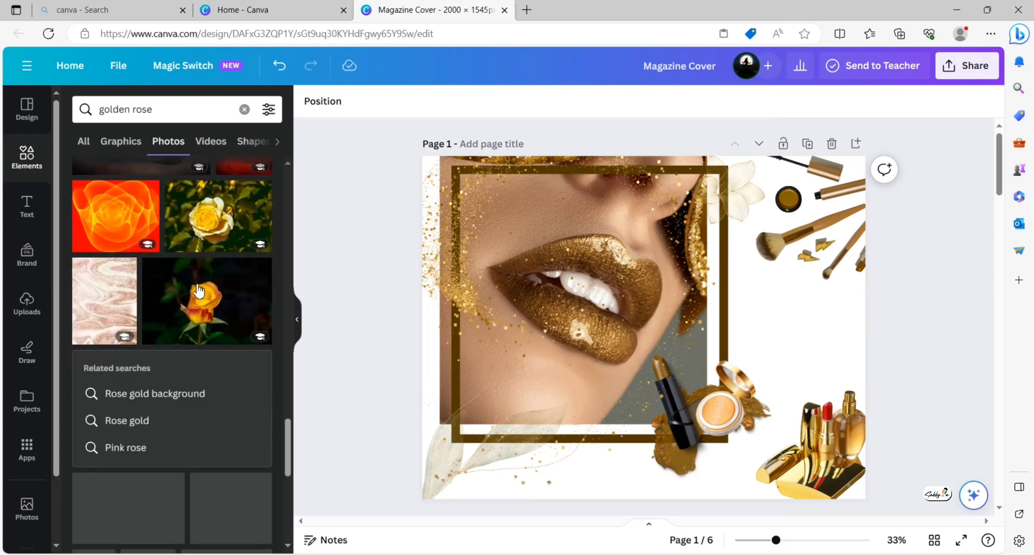
scroll(198, 291, down, 3)
scroll(109, 287, down, 1)
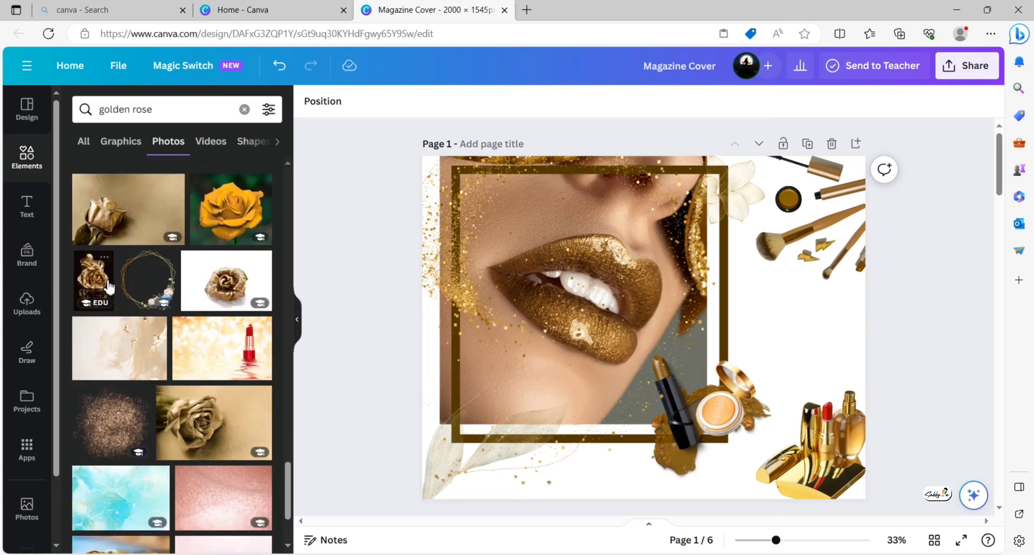
click(108, 287)
click(327, 102)
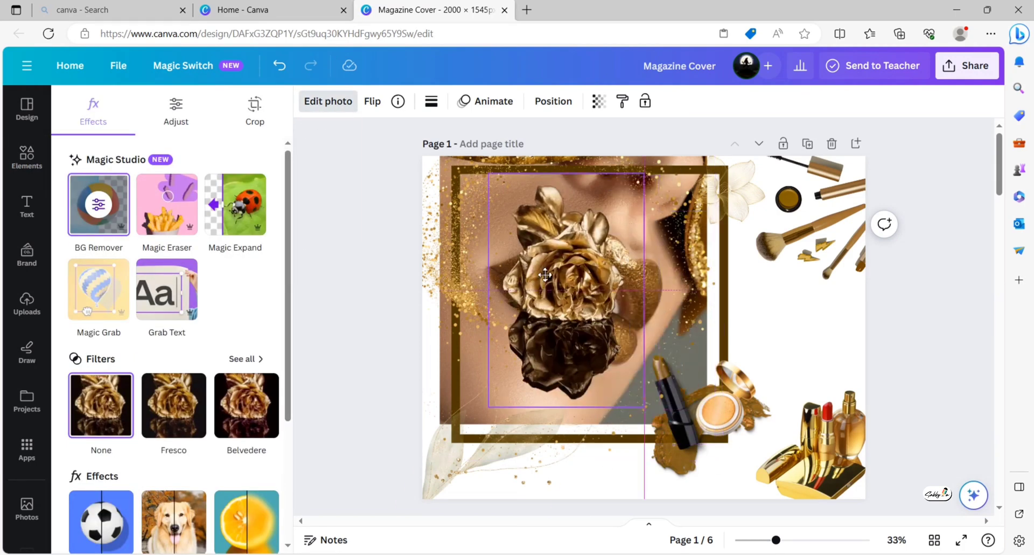
- Shrink the rose to about 597×896, tilt it 12°, and tuck it into the top-left corner
drag(661, 442, 540, 383)
drag(600, 153, 580, 151)
mouse_move(610, 258)
mouse_down()
mouse_move(496, 251)
mouse_move(435, 171)
mouse_up()
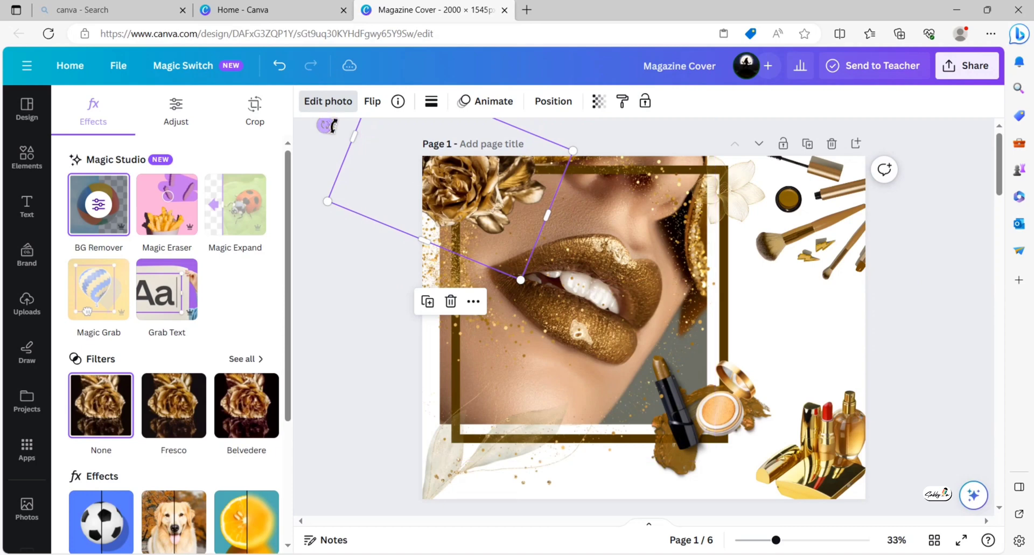
drag(325, 125, 330, 115)
drag(517, 281, 507, 279)
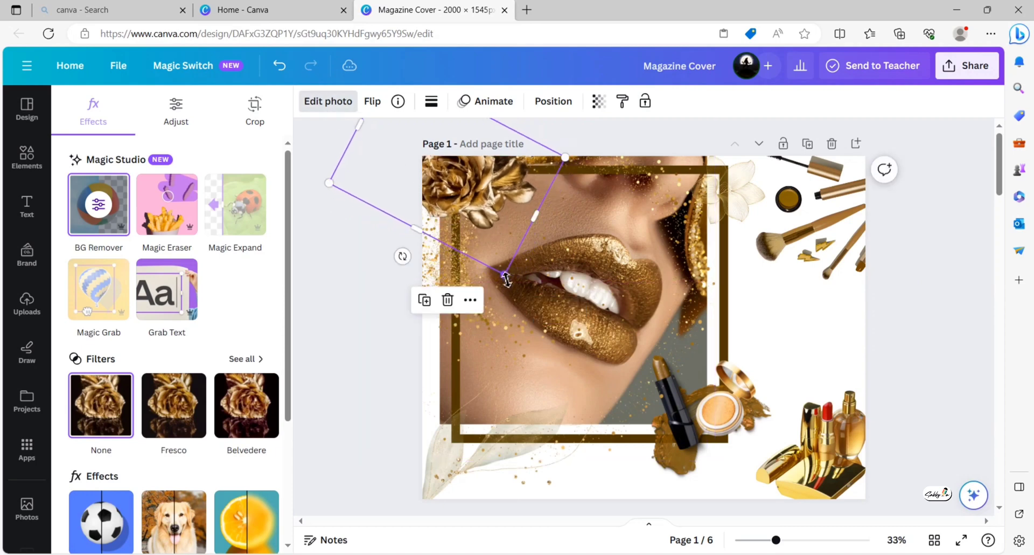
drag(472, 187, 469, 190)
click(358, 268)
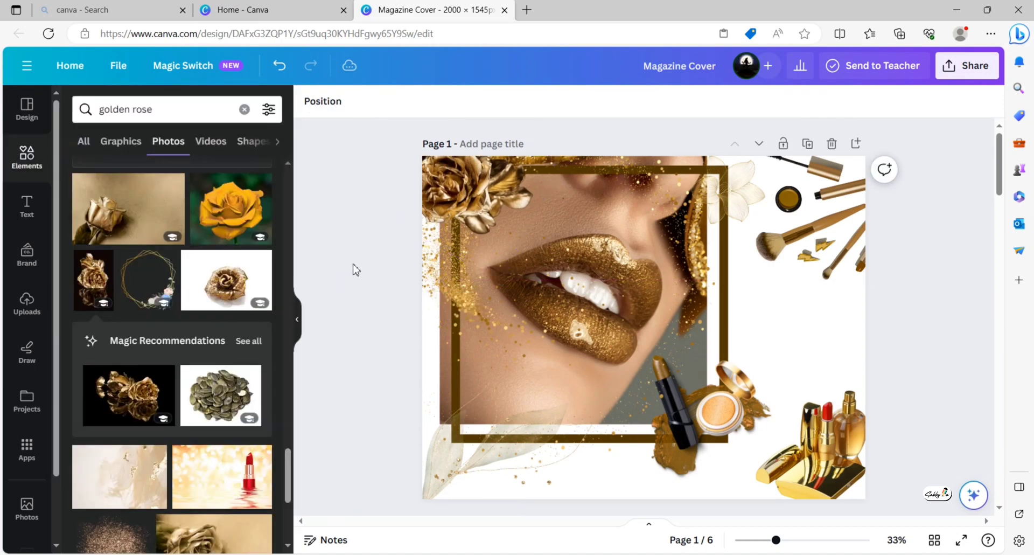
click(298, 324)
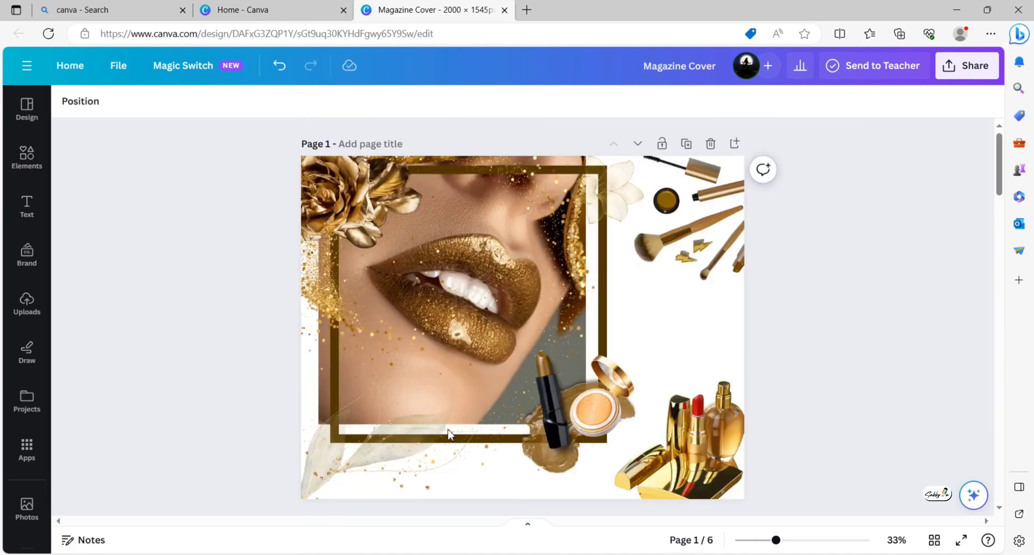
- Fill the cover's page background with black #000000 instead of white
click(722, 342)
click(67, 101)
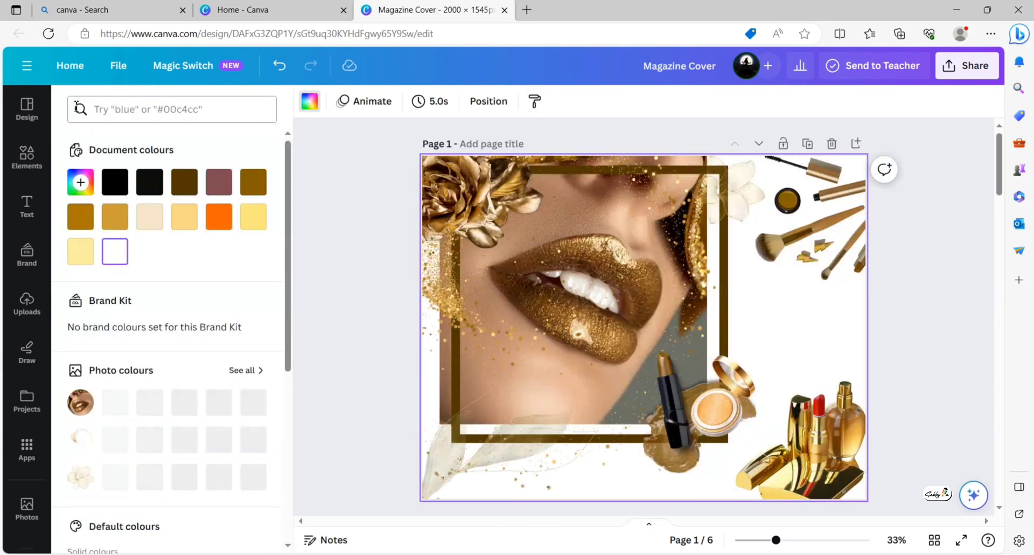
click(115, 182)
click(327, 253)
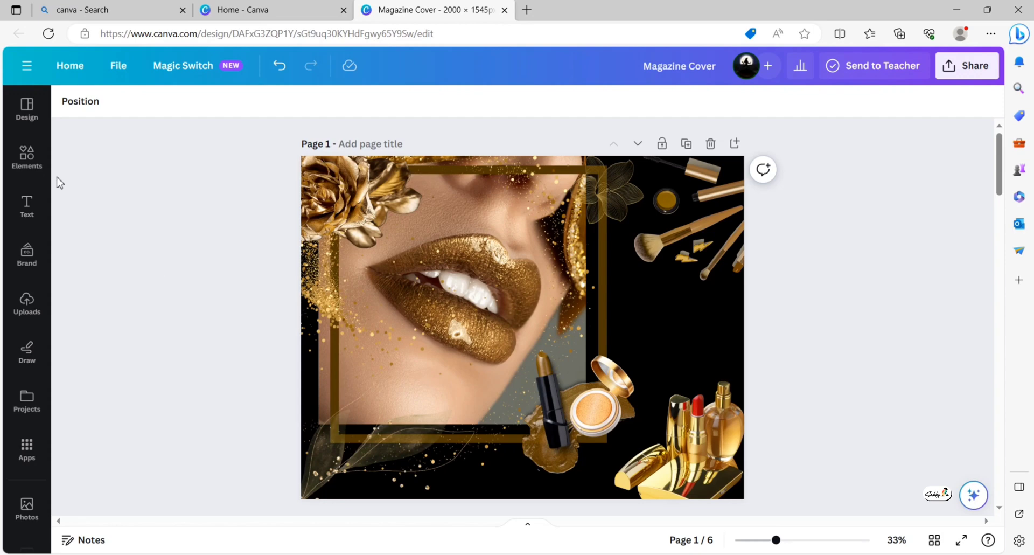
click(31, 161)
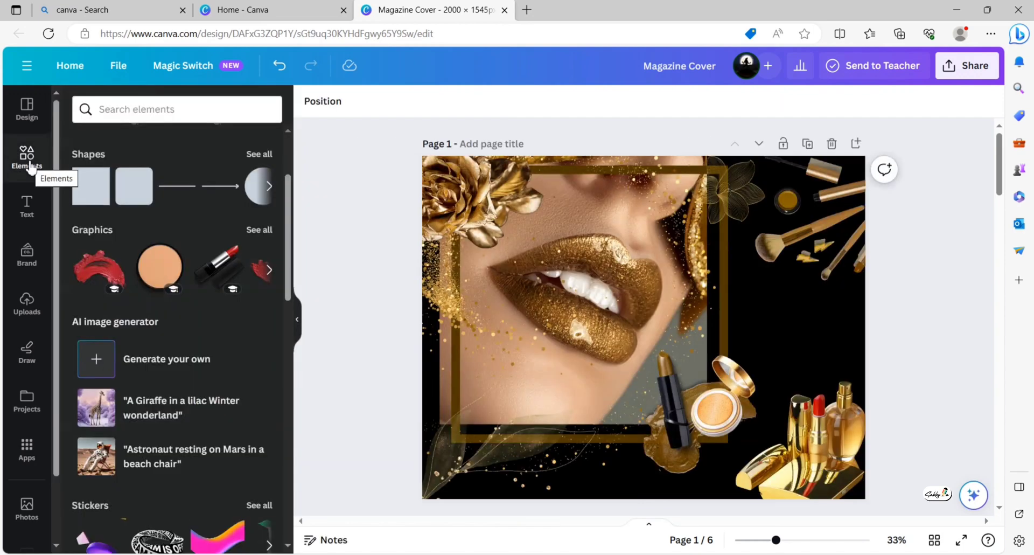
- Search the Elements library for 'lipstick cutout' and filter the results to photos
click(132, 111)
text(lips)
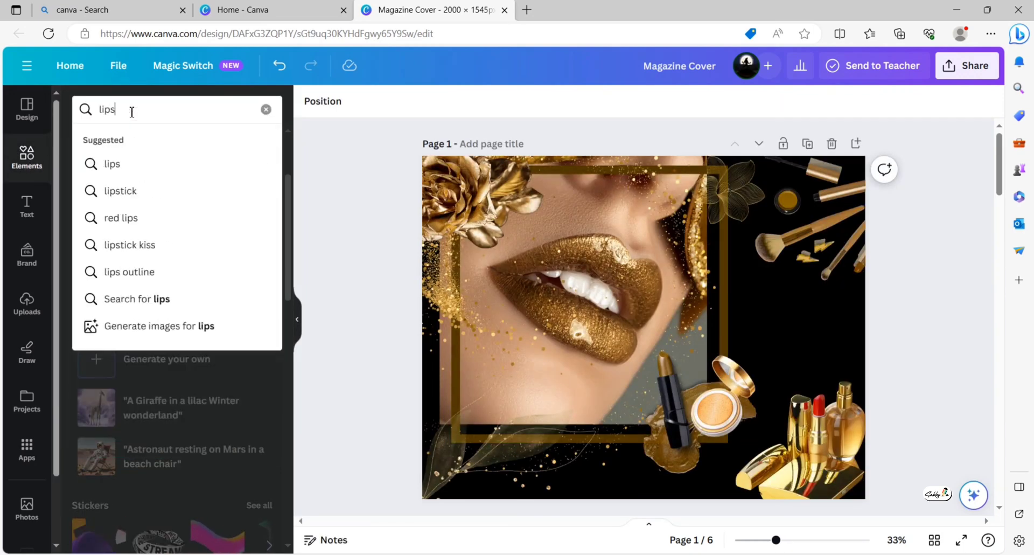
text(tic)
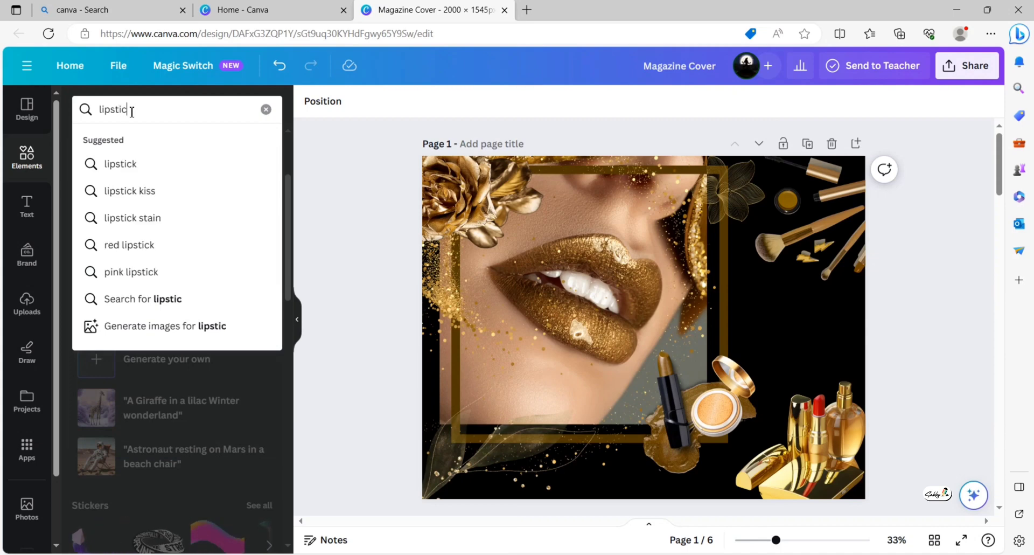
text(k cutout)
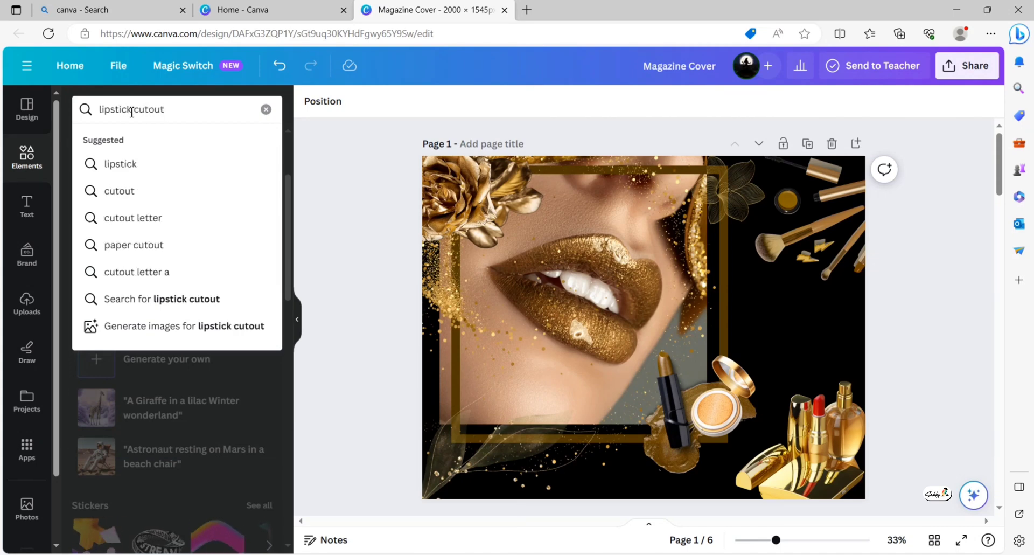
click(209, 296)
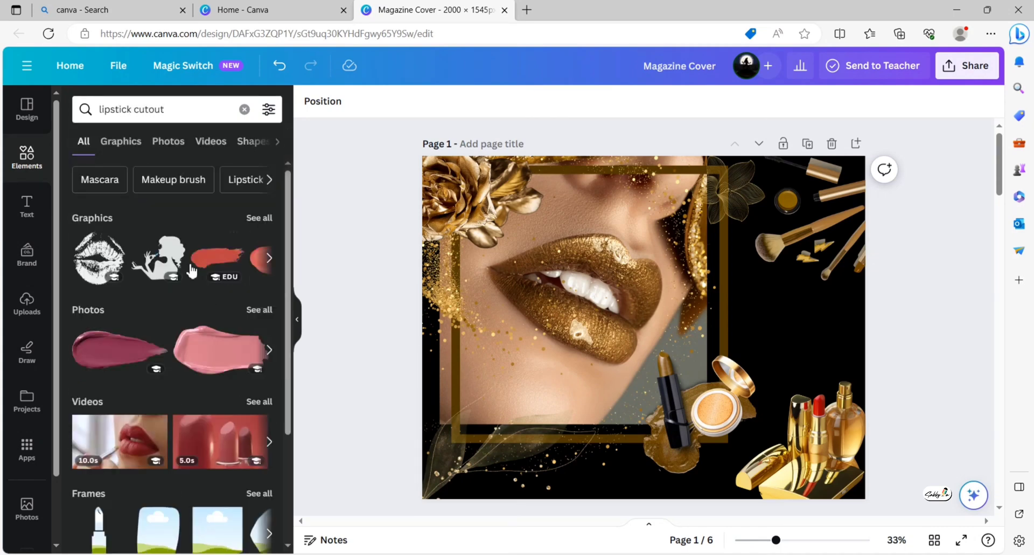
click(119, 145)
click(168, 141)
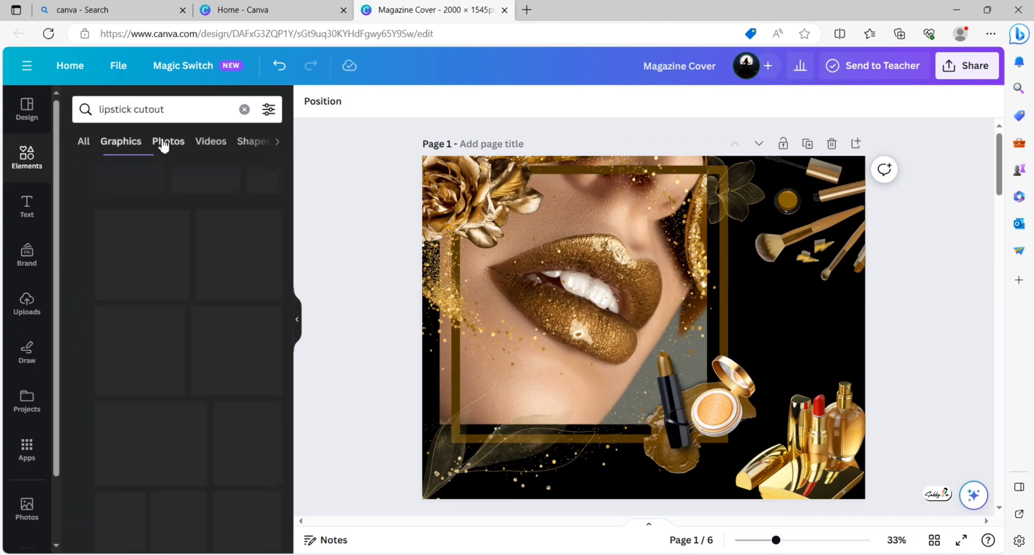
- Browse the lipstick photos and show images similar to a chosen lipstick
scroll(180, 268, down, 3)
scroll(184, 273, down, 3)
scroll(182, 263, down, 3)
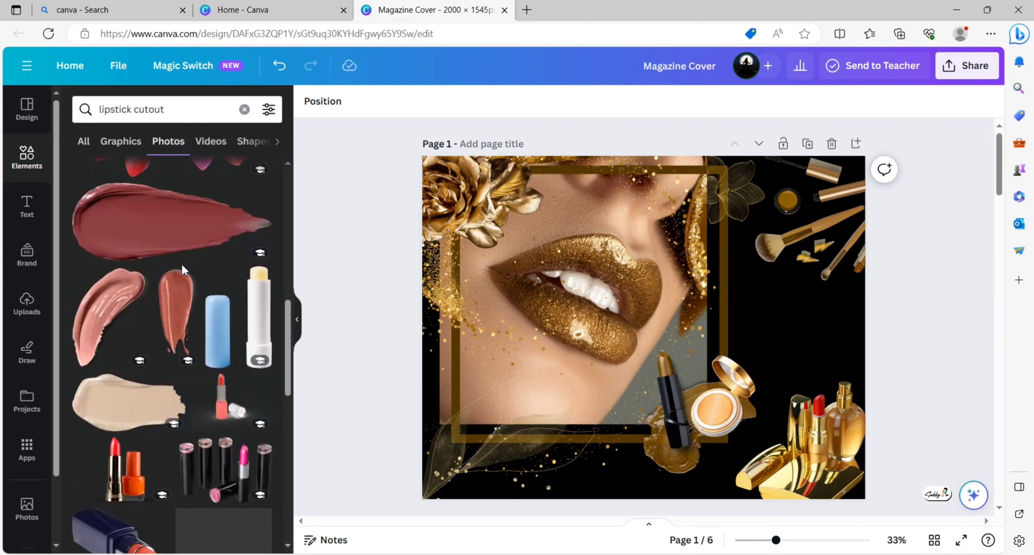
scroll(182, 263, down, 2)
scroll(182, 263, down, 3)
scroll(185, 268, down, 3)
scroll(185, 268, down, 2)
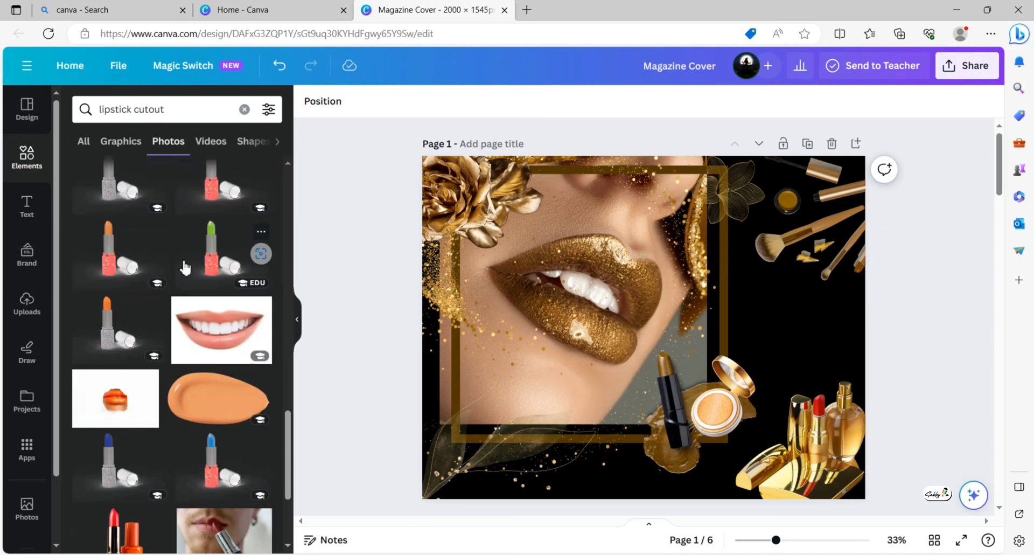
scroll(184, 268, down, 3)
scroll(185, 267, down, 3)
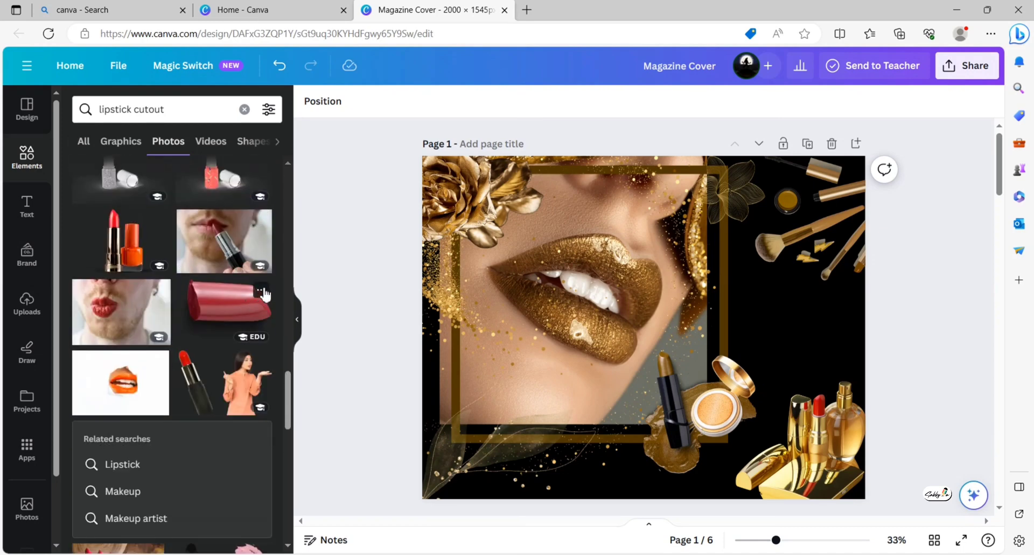
click(257, 318)
click(350, 521)
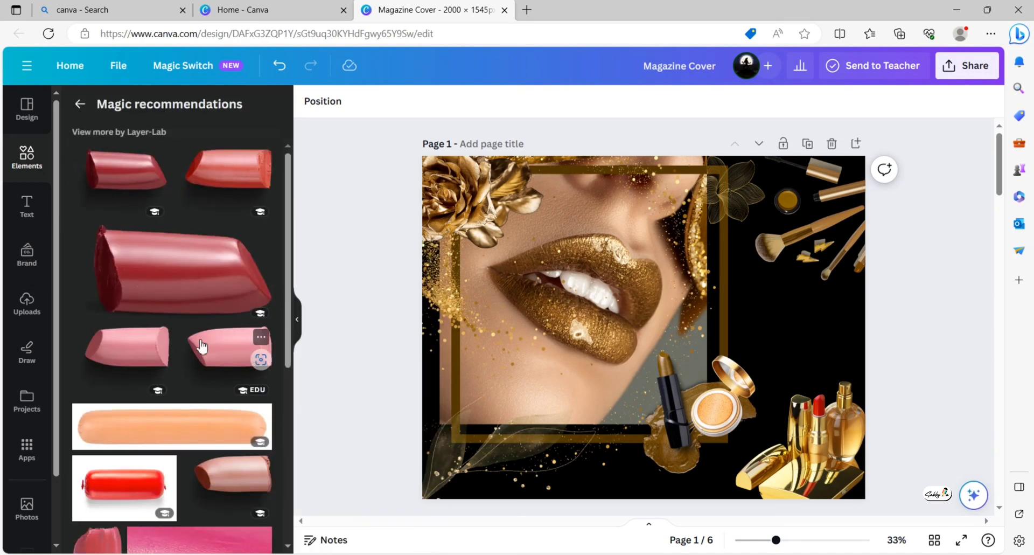
scroll(161, 474, down, 3)
- Add the pink lipstick photo to the cover, shrink it and move it over the lips
click(231, 288)
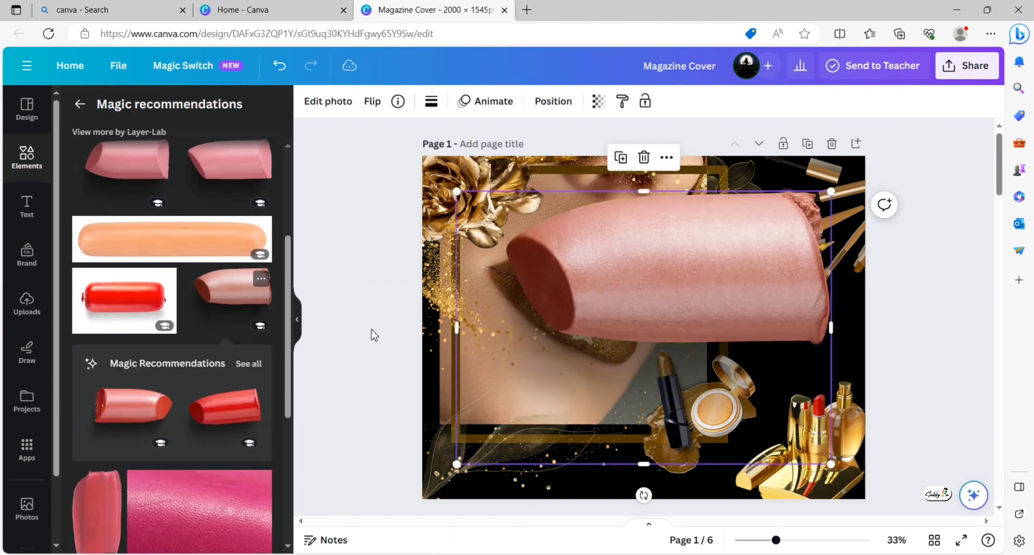
drag(834, 192, 620, 340)
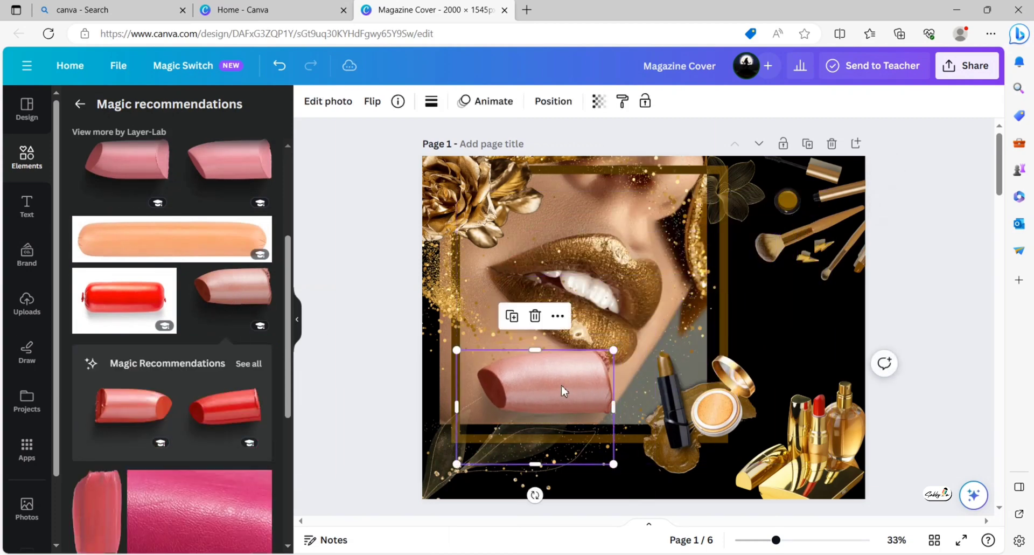
drag(539, 401, 555, 382)
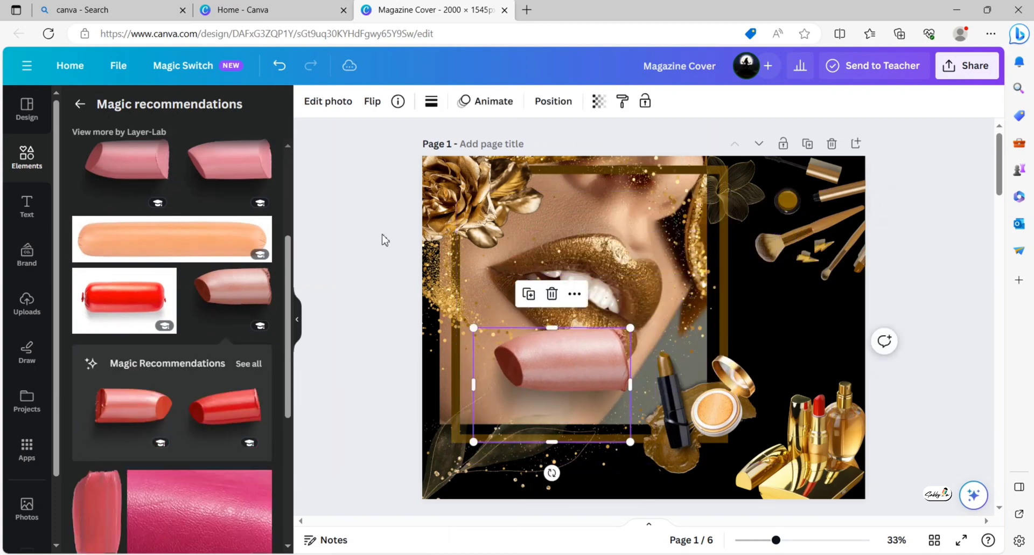
- Recolour the lipstick gold (hue 27, saturation 100, brightness −50) and shrink it beside the compact
click(328, 101)
click(175, 113)
scroll(172, 317, down, 5)
scroll(173, 321, down, 2)
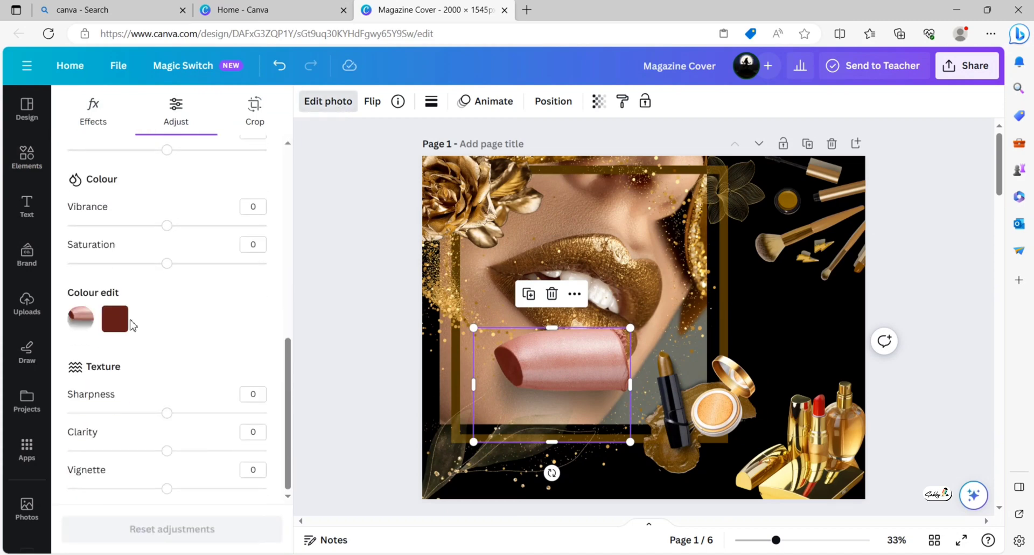
click(114, 322)
scroll(161, 339, down, 2)
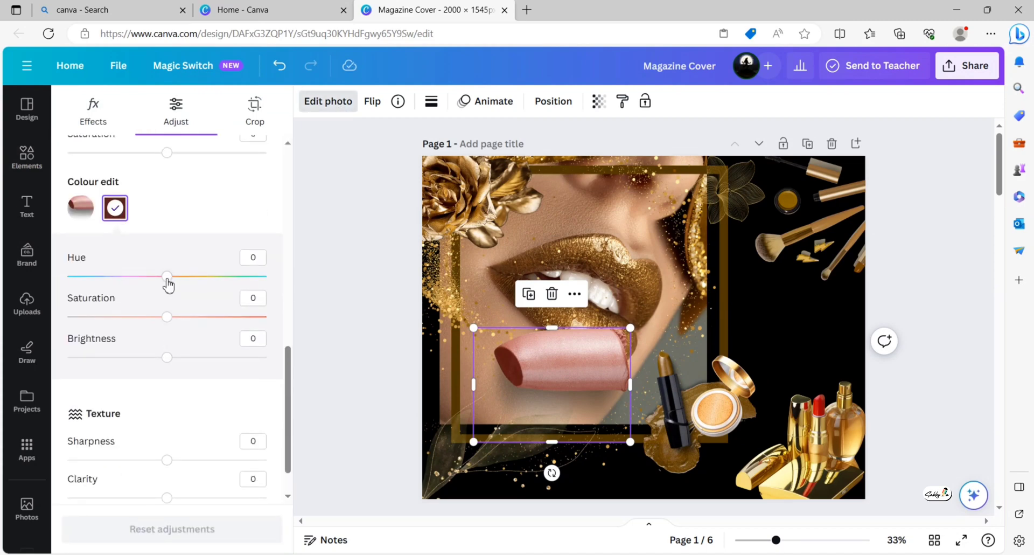
drag(167, 276, 179, 276)
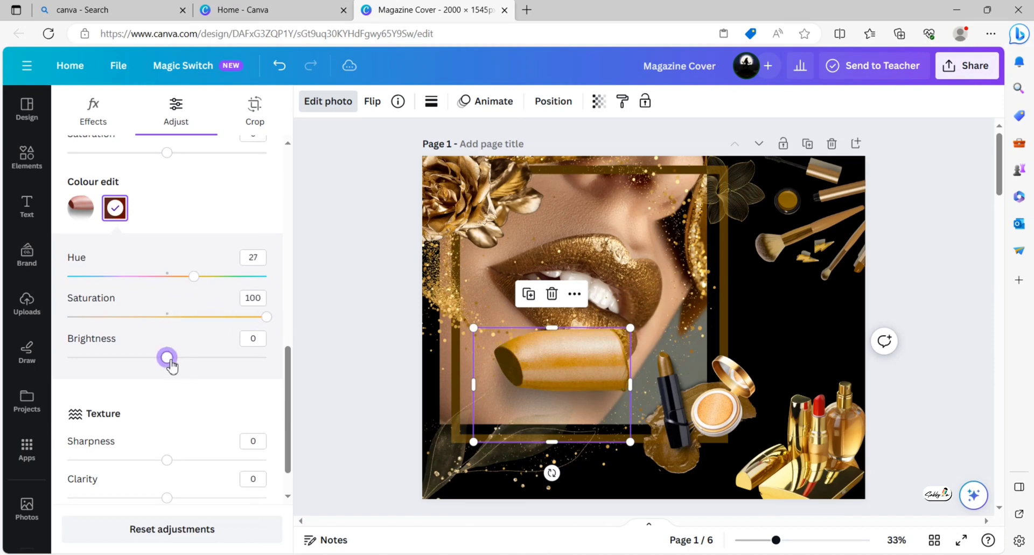
drag(175, 363, 128, 363)
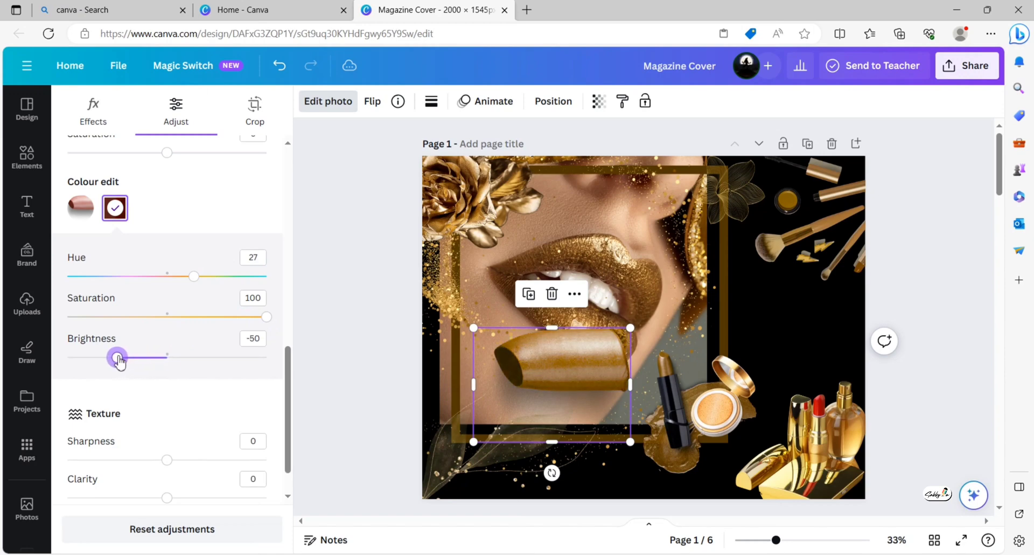
click(326, 360)
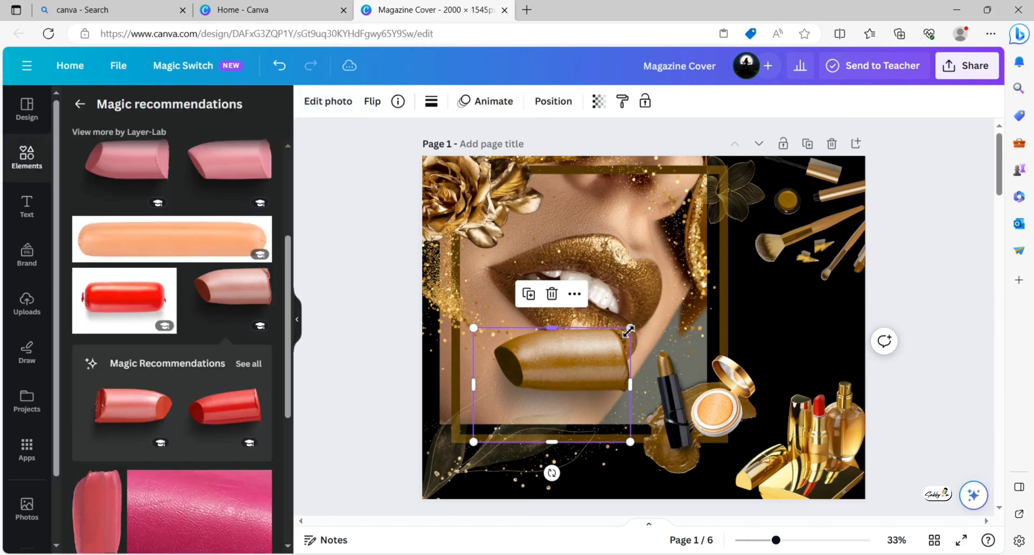
drag(628, 330, 511, 415)
mouse_move(519, 474)
mouse_down()
mouse_move(633, 454)
mouse_move(652, 464)
mouse_up()
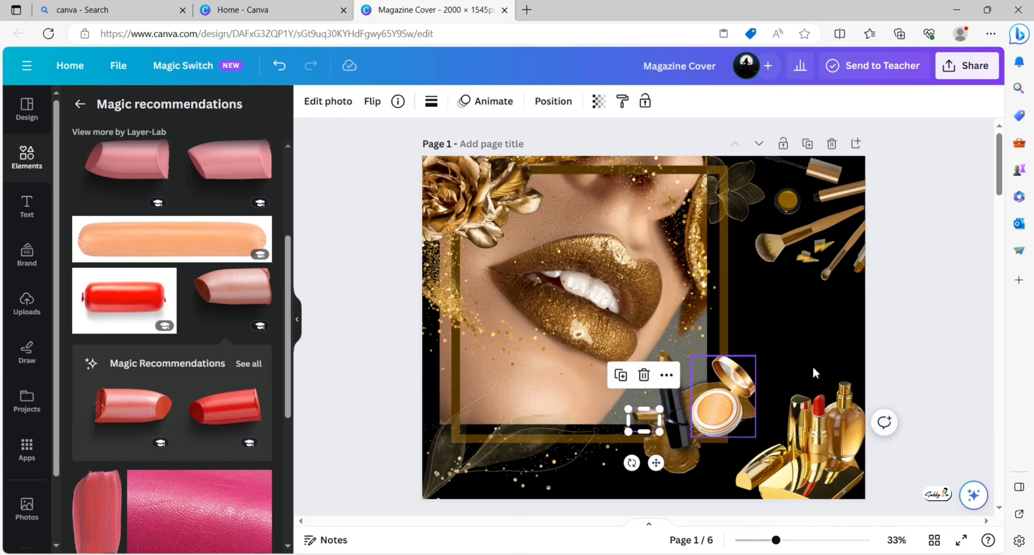
- Nudge the small gold lipstick into place beside the compact and return to the element search
click(933, 344)
click(660, 425)
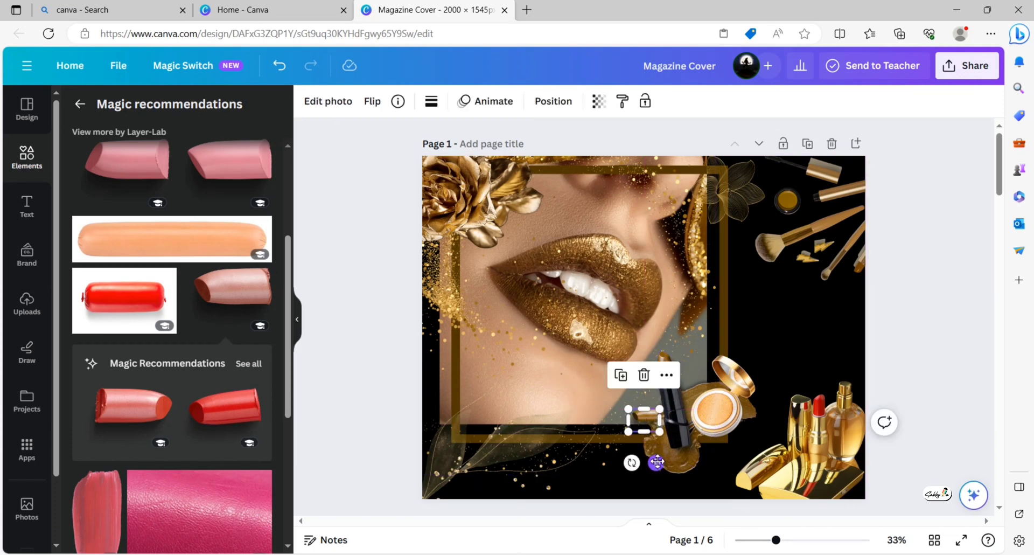
drag(657, 462, 662, 455)
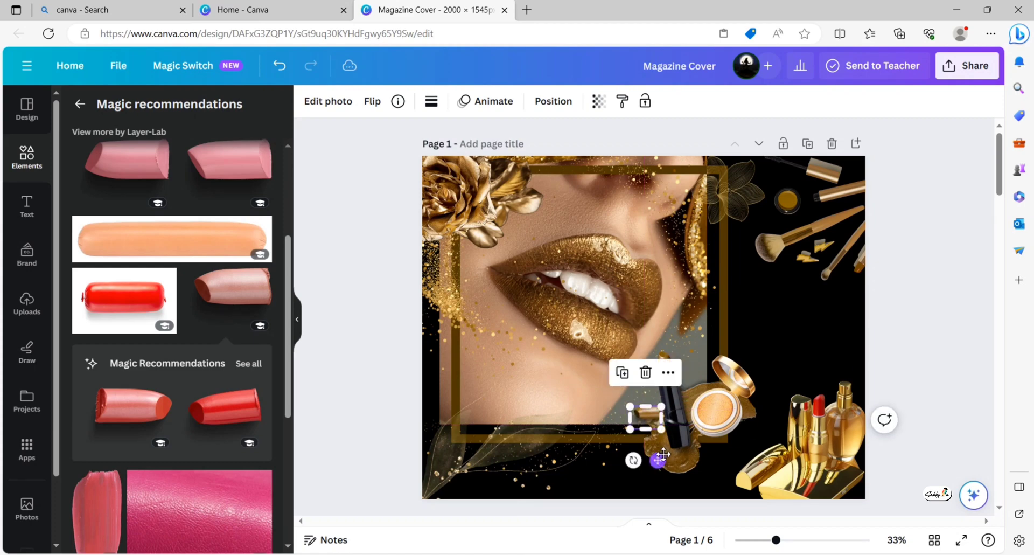
click(928, 371)
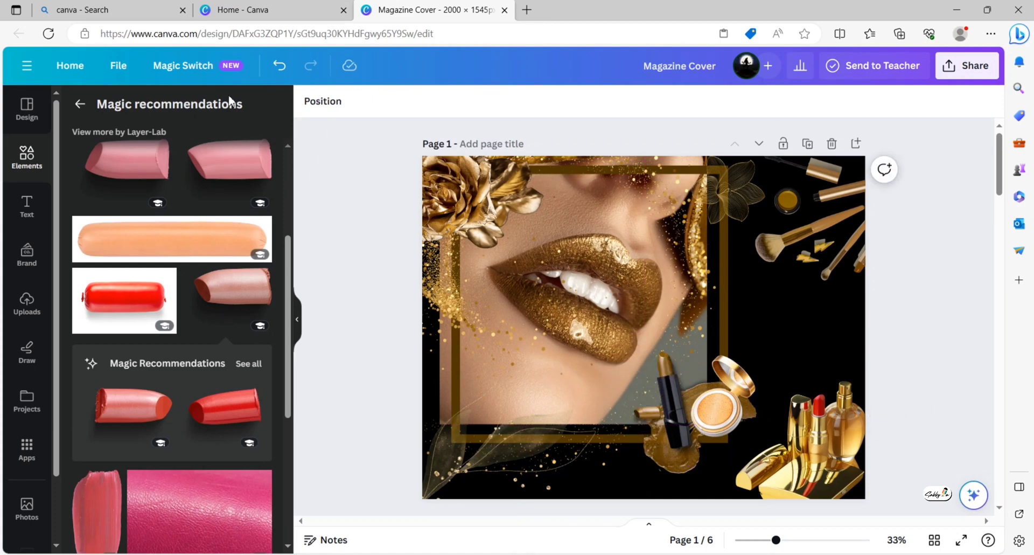
click(80, 104)
click(250, 108)
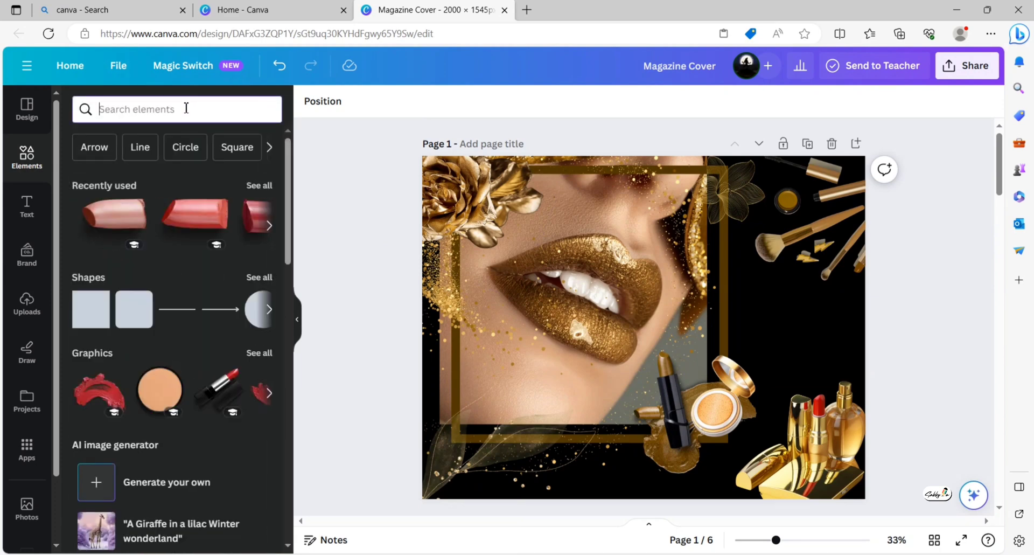
- Search graphics for 'square shape' and place the white square on the cover's lower left
text(square s)
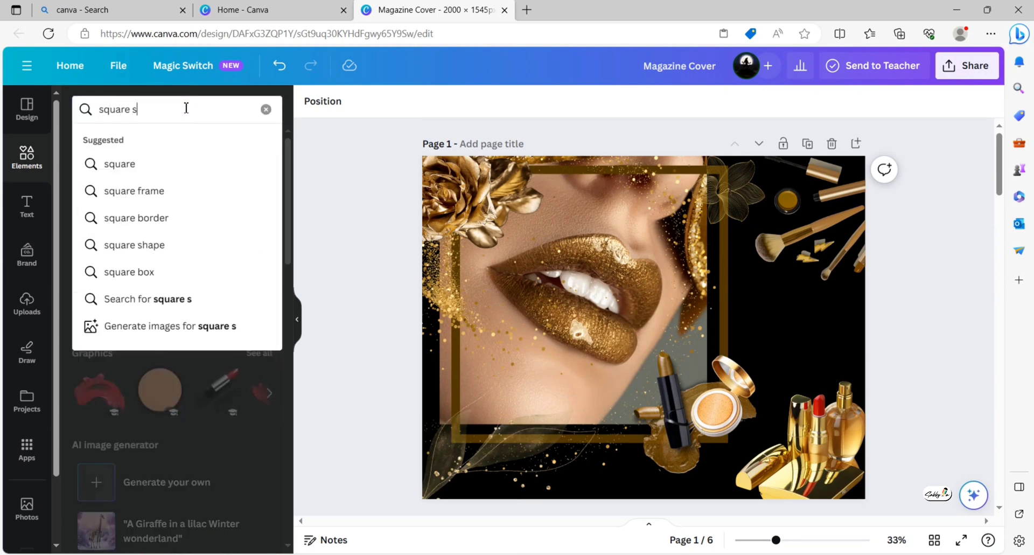
text(hape)
click(163, 173)
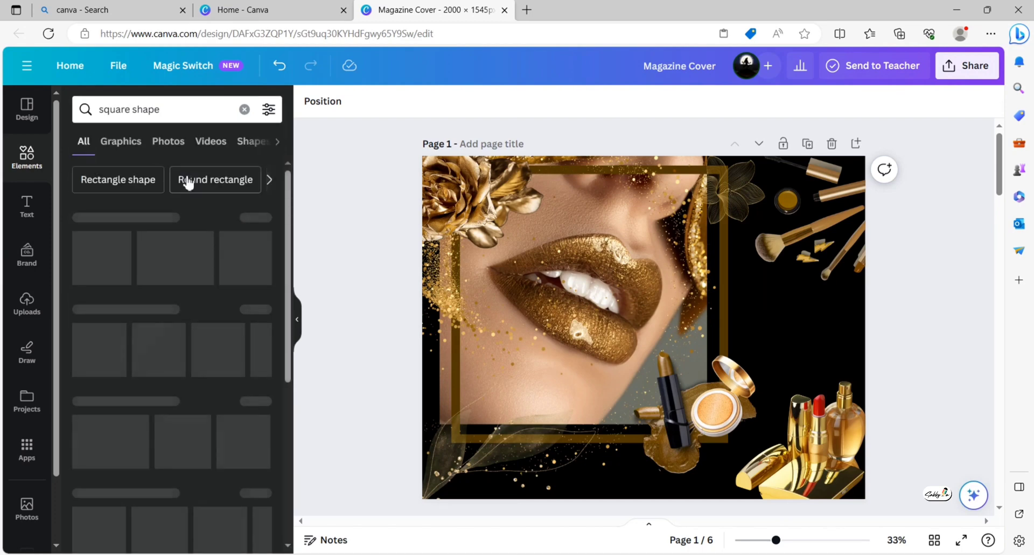
click(124, 143)
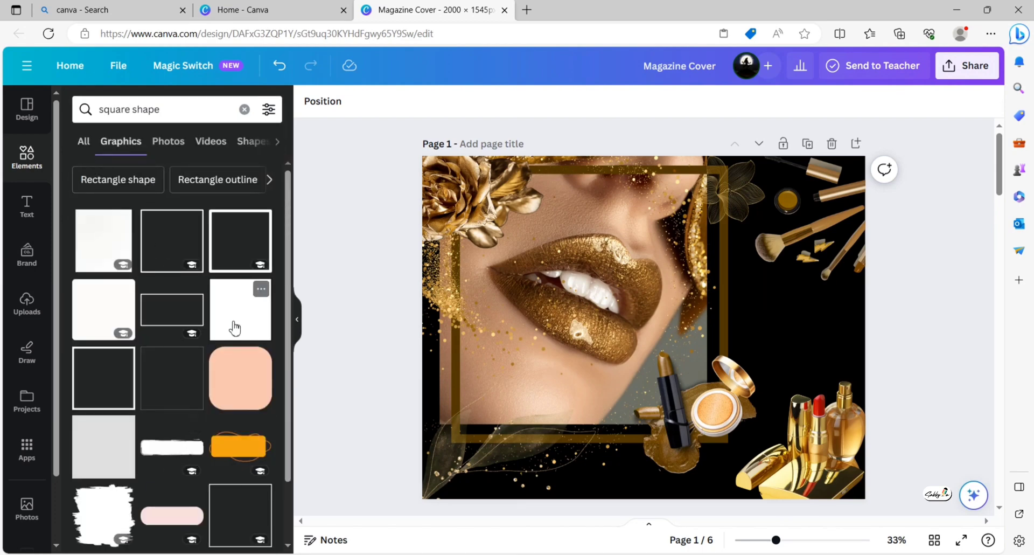
mouse_move(234, 328)
mouse_down()
mouse_move(644, 330)
mouse_move(526, 389)
mouse_up()
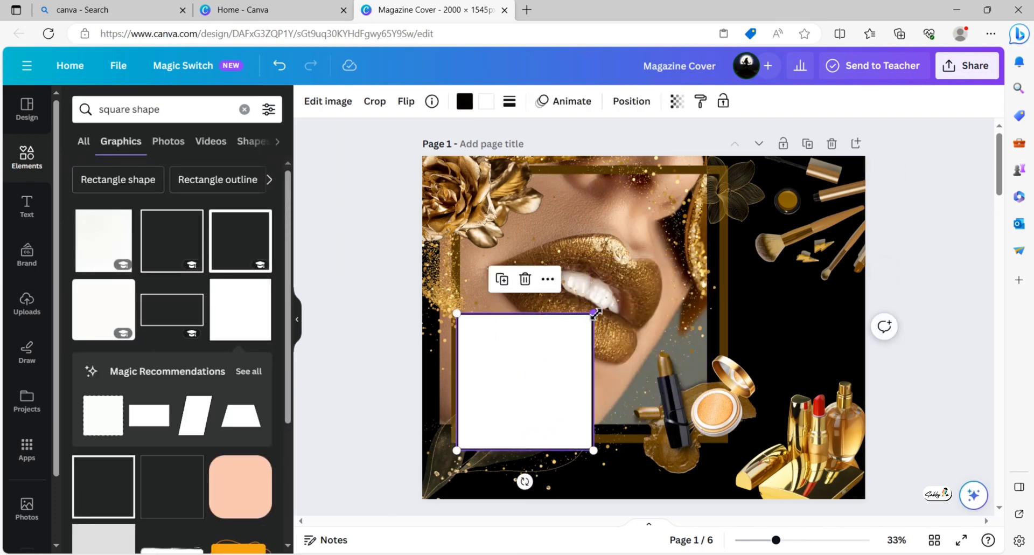
- Resize the white square to 463×463 and tilt it about −42° into a diamond
drag(596, 313, 559, 348)
drag(507, 396, 485, 396)
drag(485, 482, 520, 480)
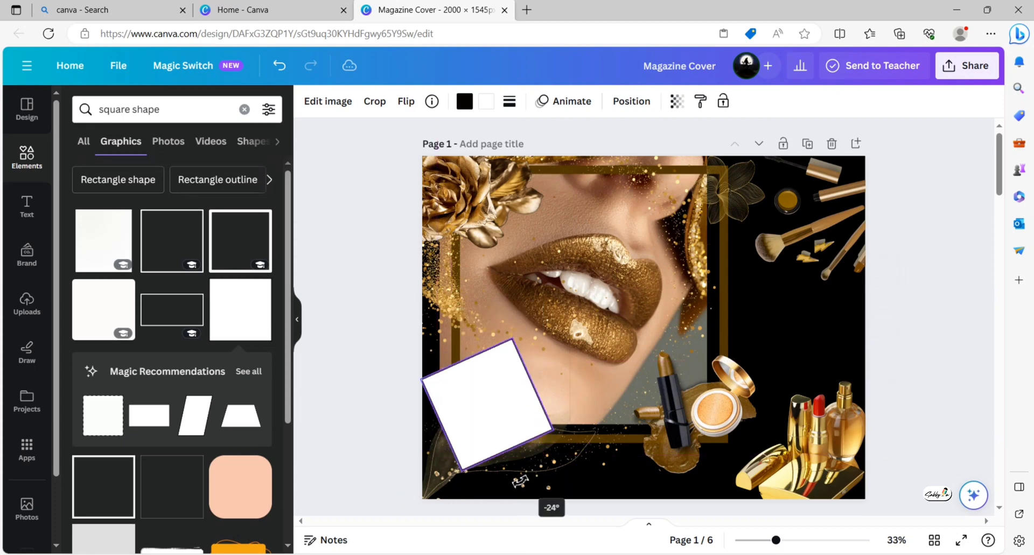
drag(496, 415, 506, 416)
drag(563, 429, 569, 431)
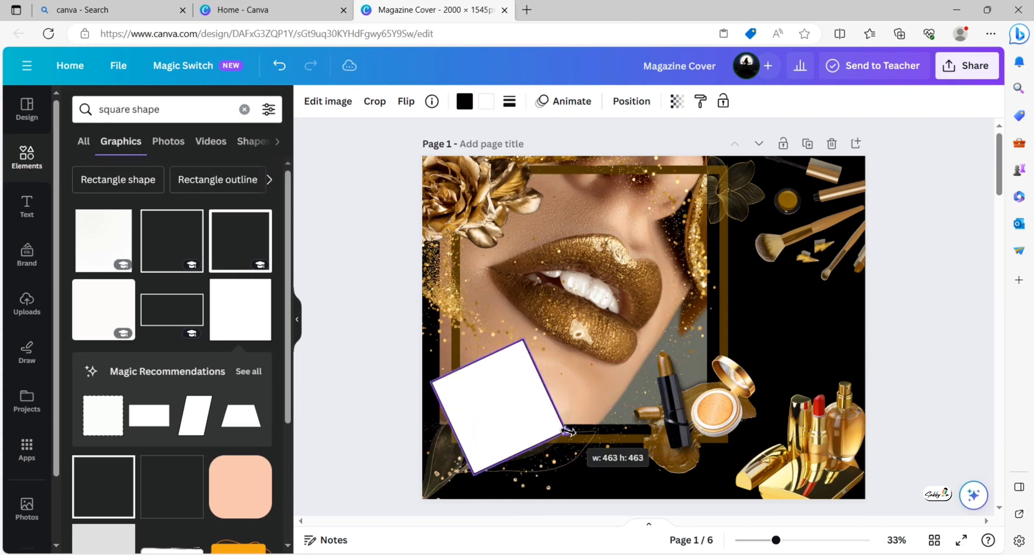
drag(525, 478, 540, 460)
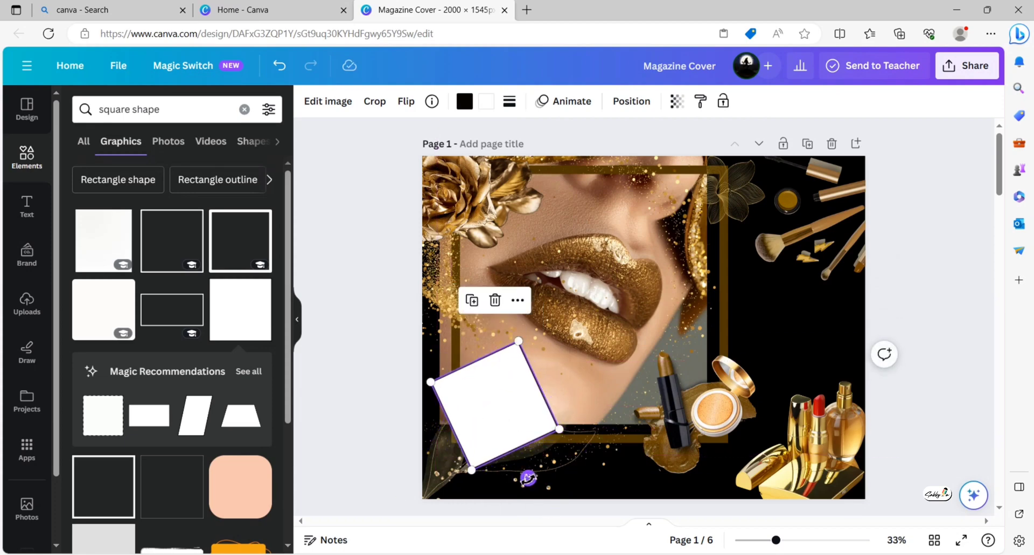
drag(498, 430, 503, 434)
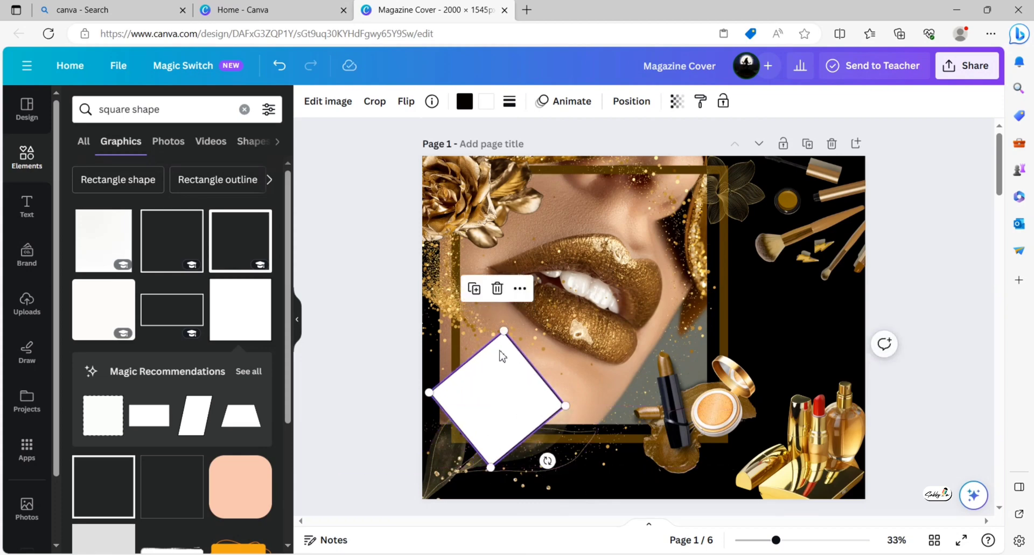
- Give the diamond 80 transparency and fill it with pale beige #f6e5ca
click(677, 104)
drag(676, 155, 660, 155)
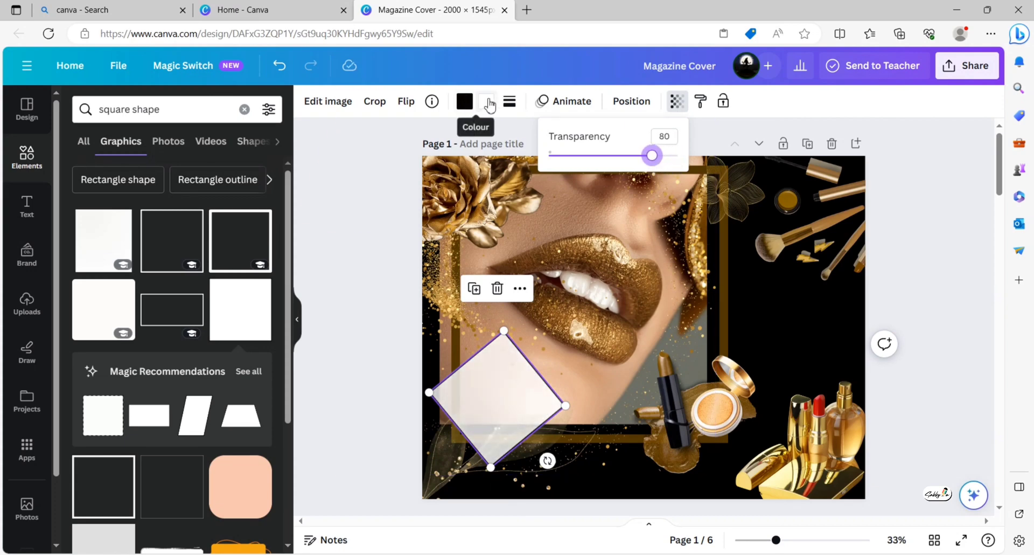
click(385, 251)
click(499, 397)
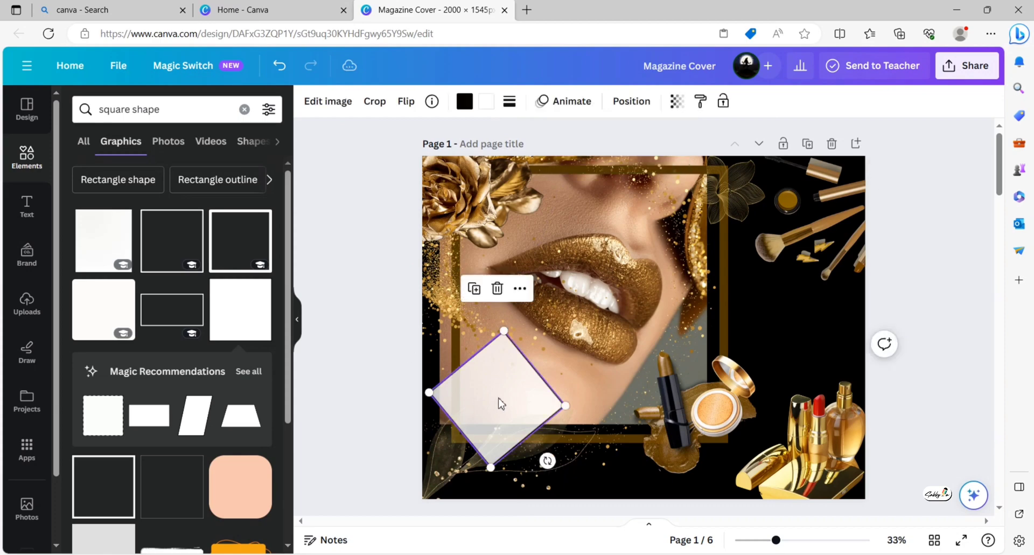
click(465, 102)
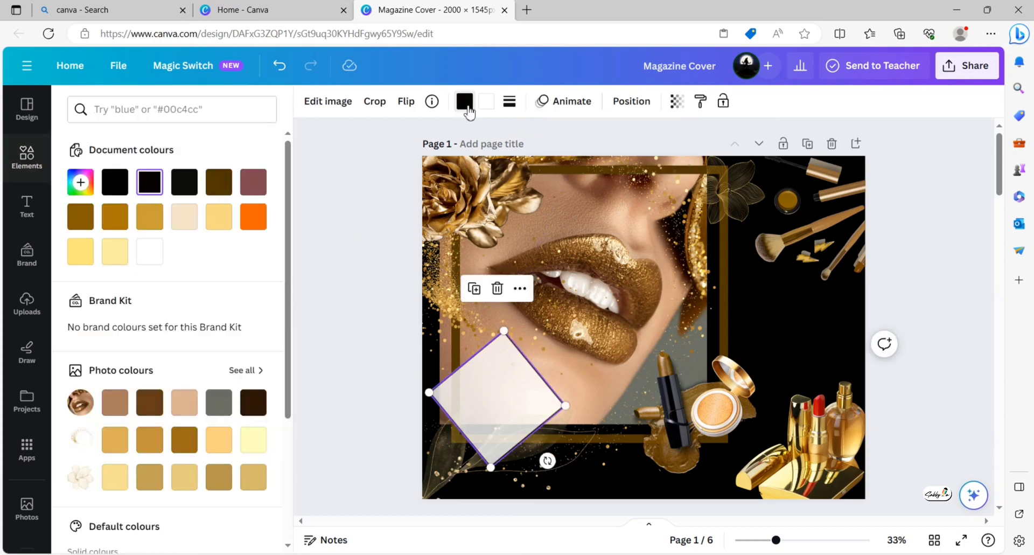
click(184, 216)
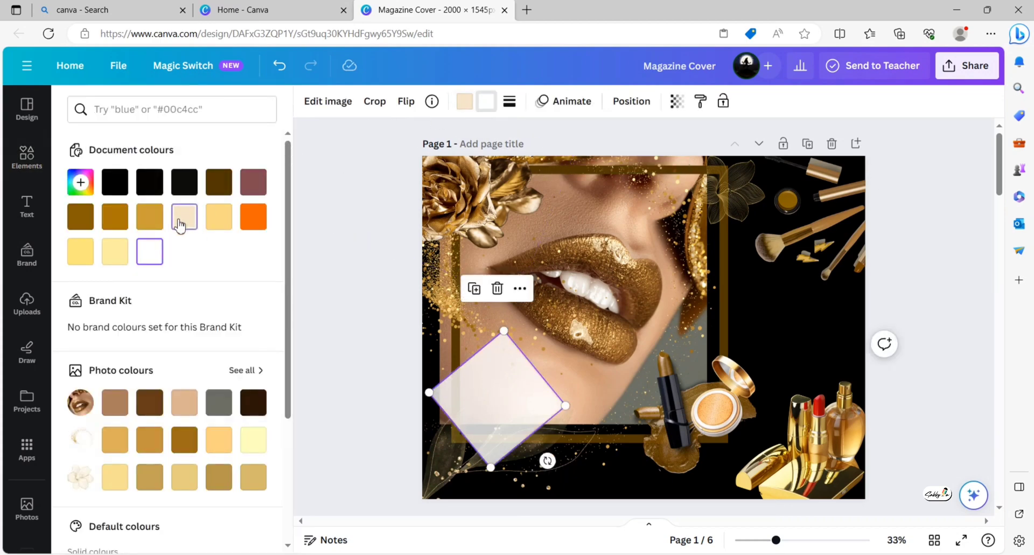
click(357, 258)
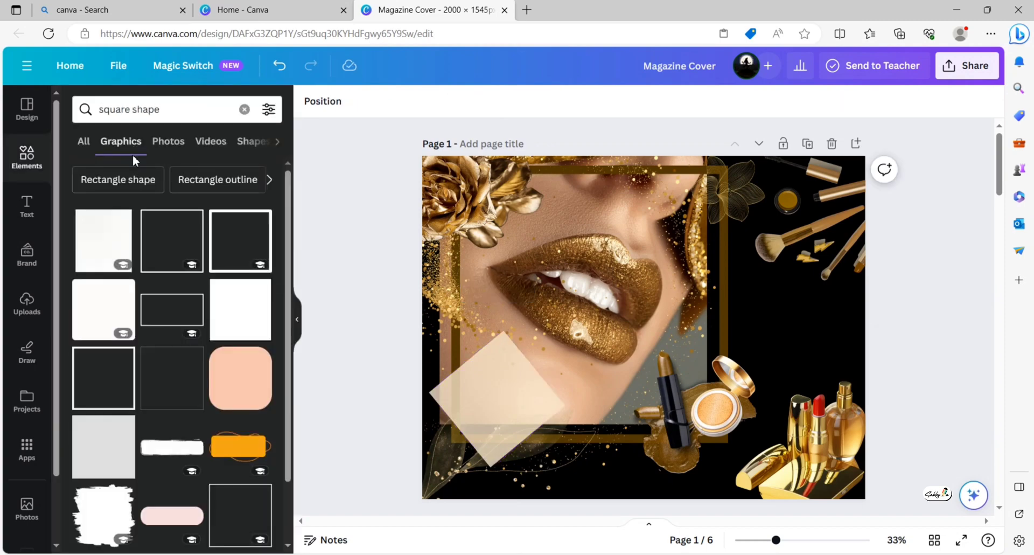
- Add a thin square outline over the beige diamond, tilted about 20° clockwise
click(176, 386)
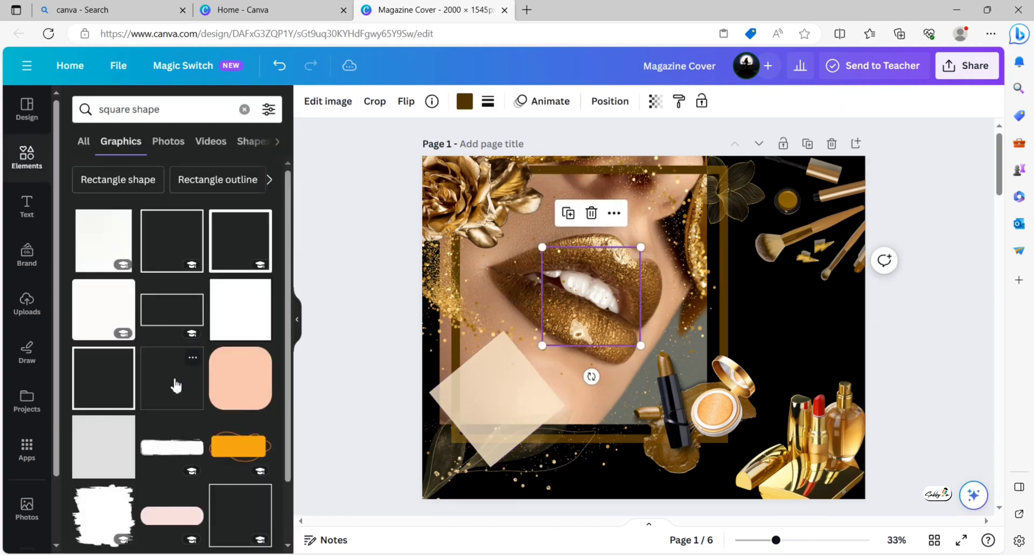
mouse_move(579, 322)
mouse_down()
mouse_move(528, 386)
mouse_move(485, 419)
mouse_up()
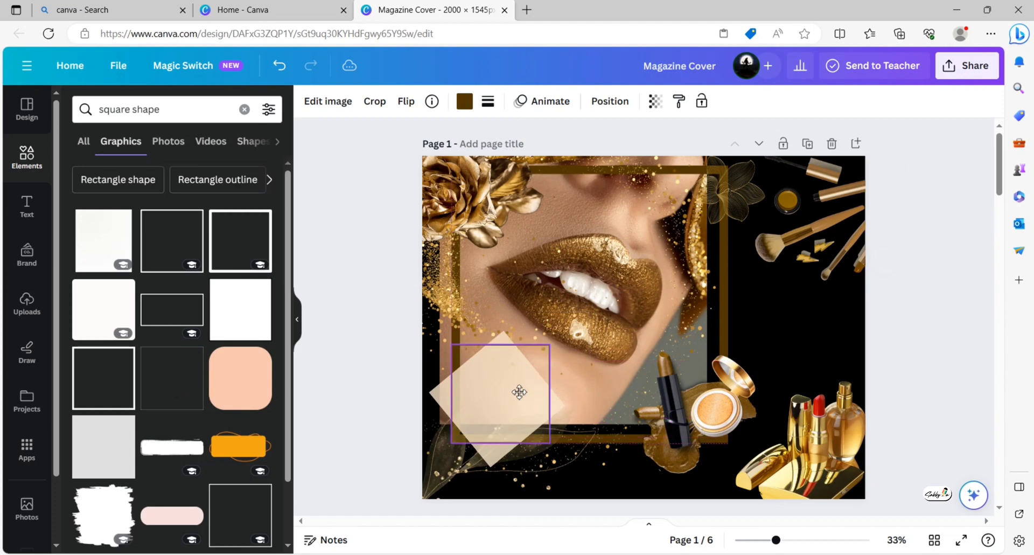
drag(497, 474, 509, 498)
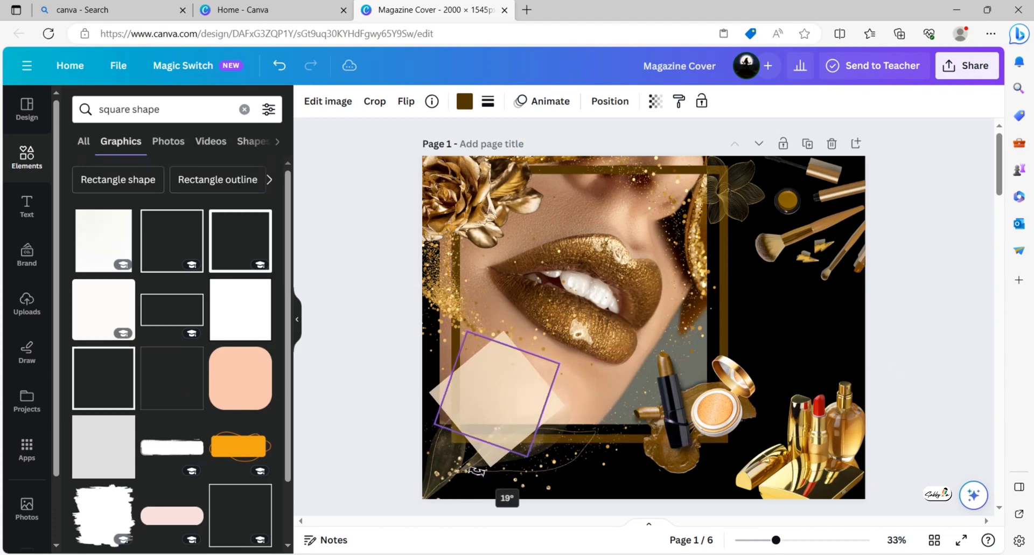
drag(505, 397, 493, 407)
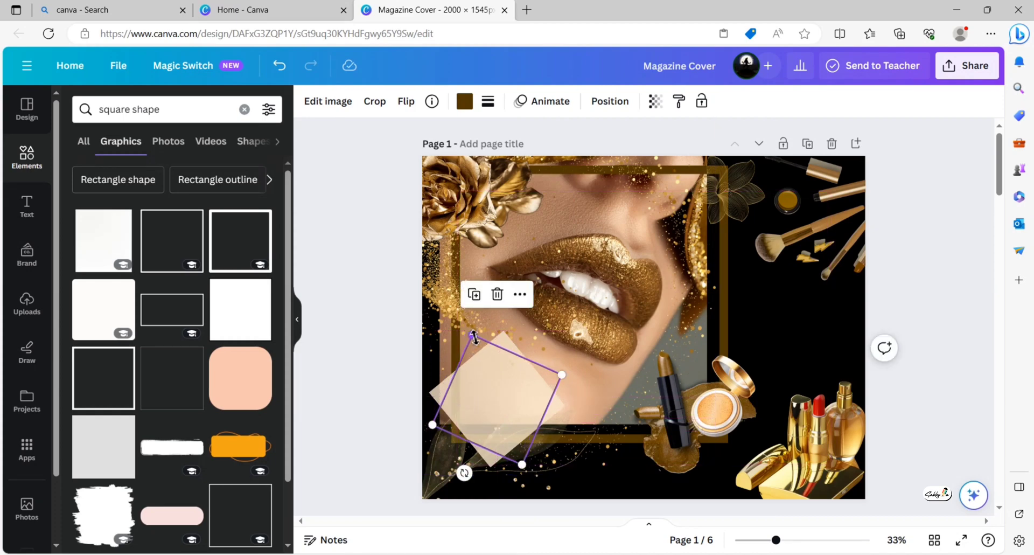
drag(492, 412, 504, 401)
click(383, 333)
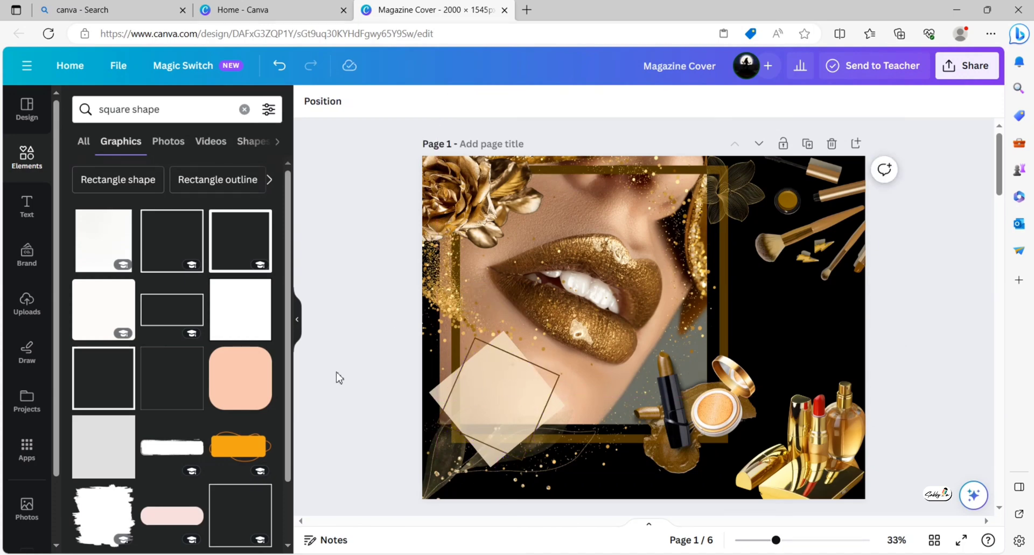
click(296, 319)
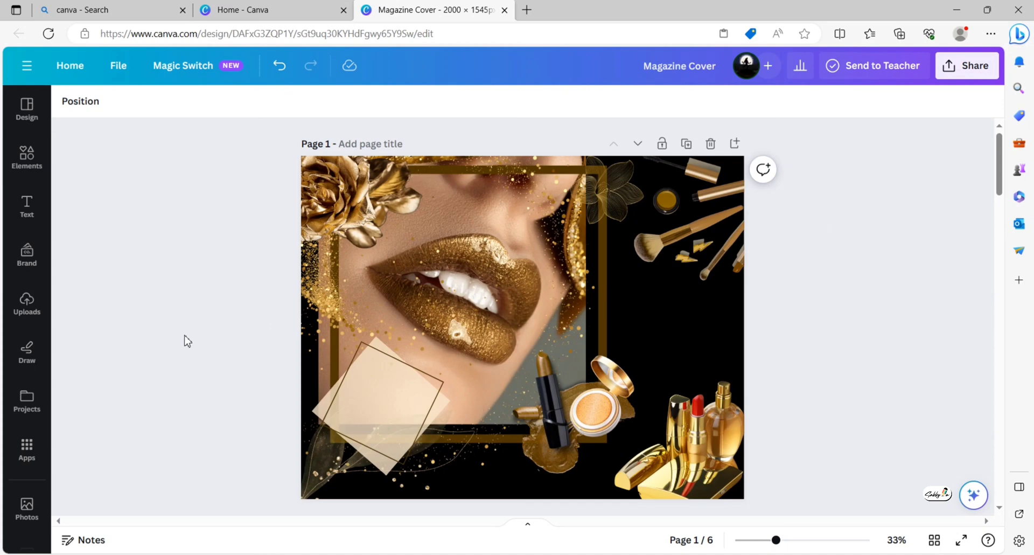
- Add a heading reading 'Golden' in the League Spartan font
click(26, 207)
click(147, 251)
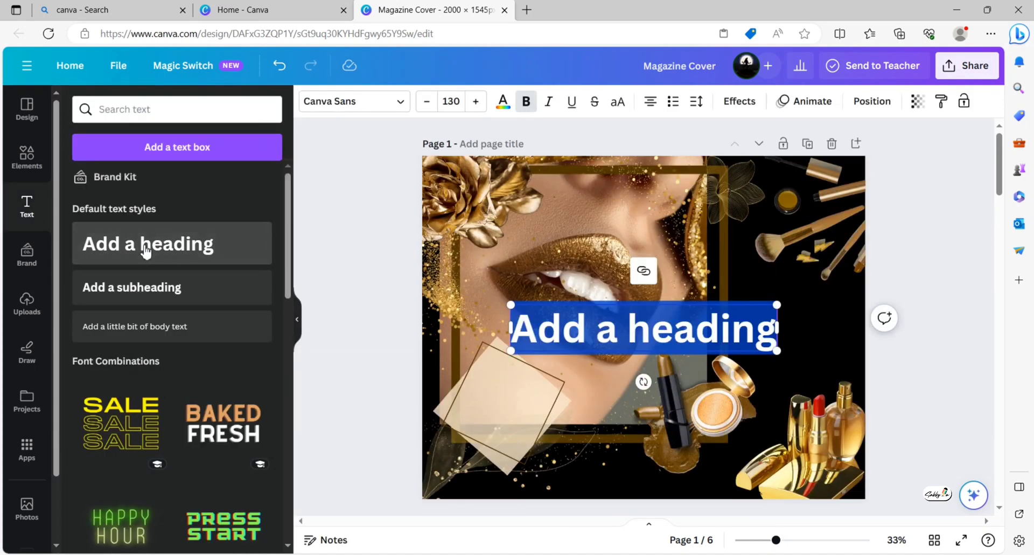
text(Go)
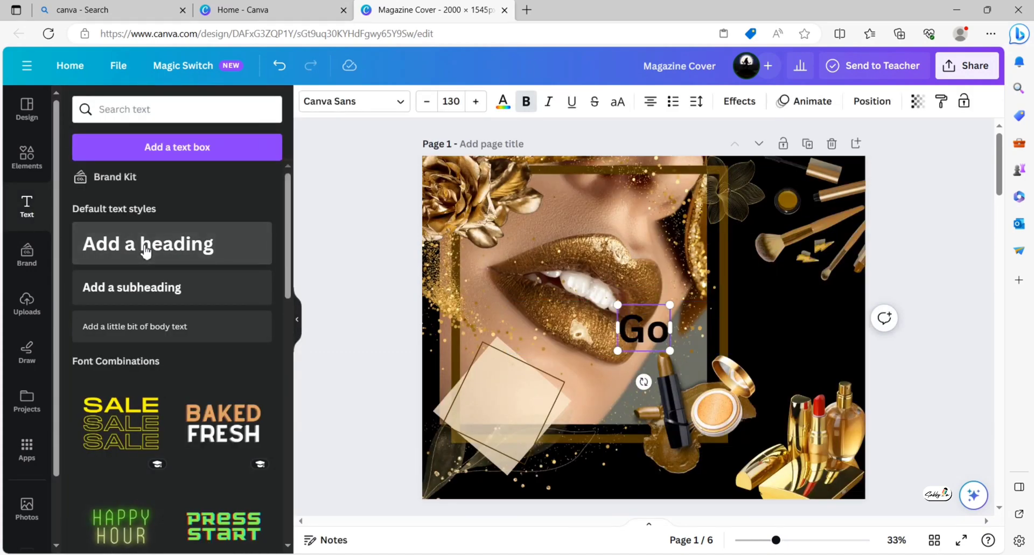
text(lden)
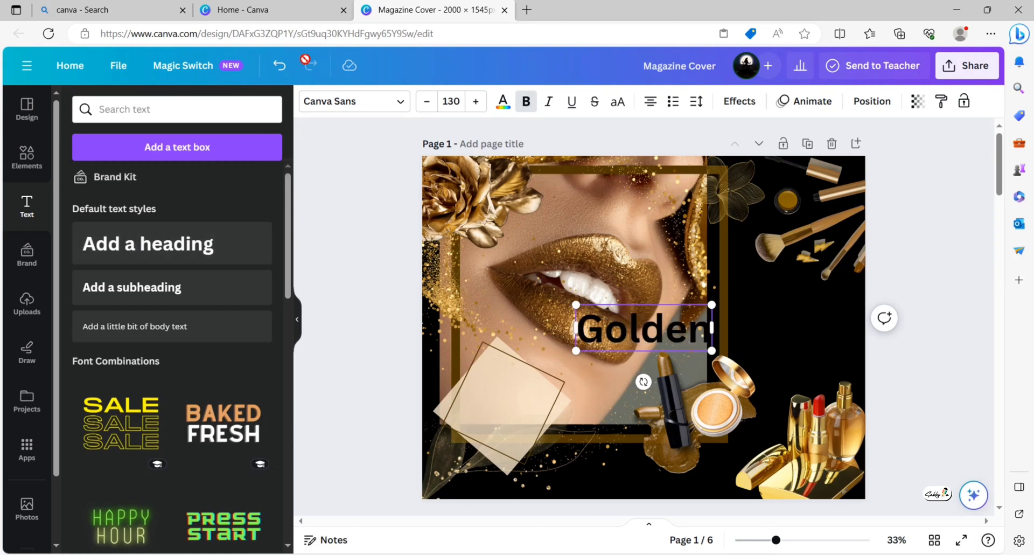
click(383, 101)
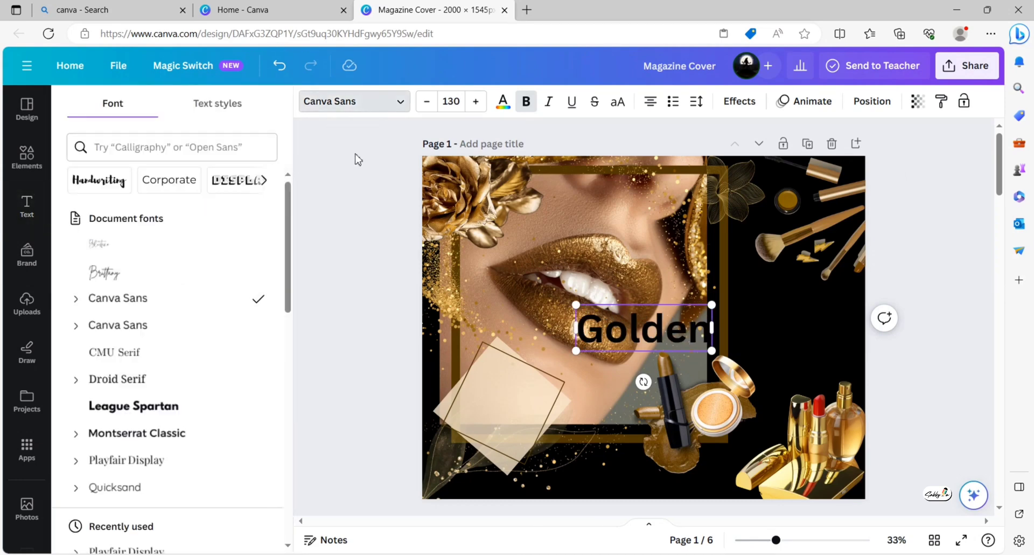
click(181, 404)
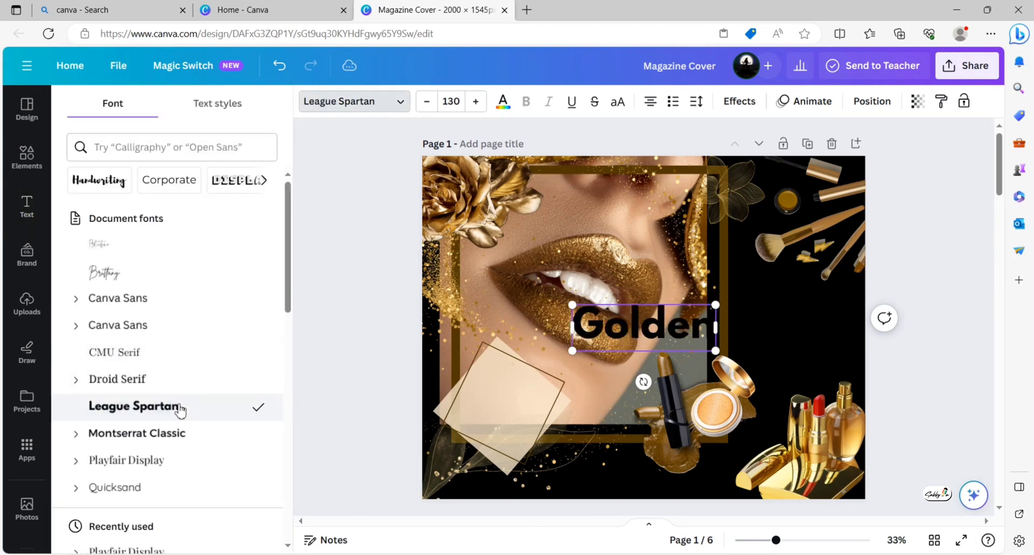
- Set 'Golden' to size 145, move it right of the lips and colour it gold
click(453, 99)
click(453, 99)
text(454)
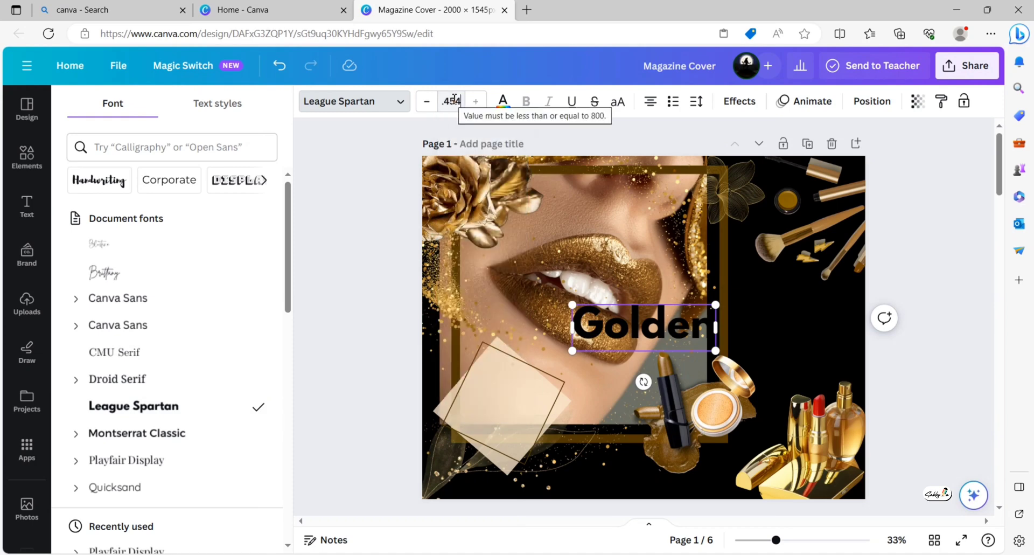
text(1)
key(Return)
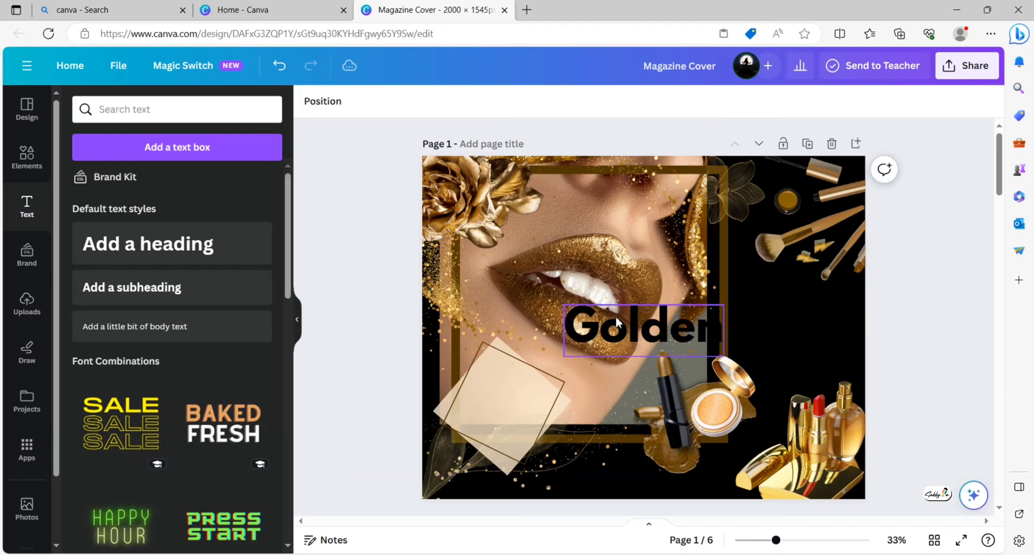
drag(642, 334, 749, 322)
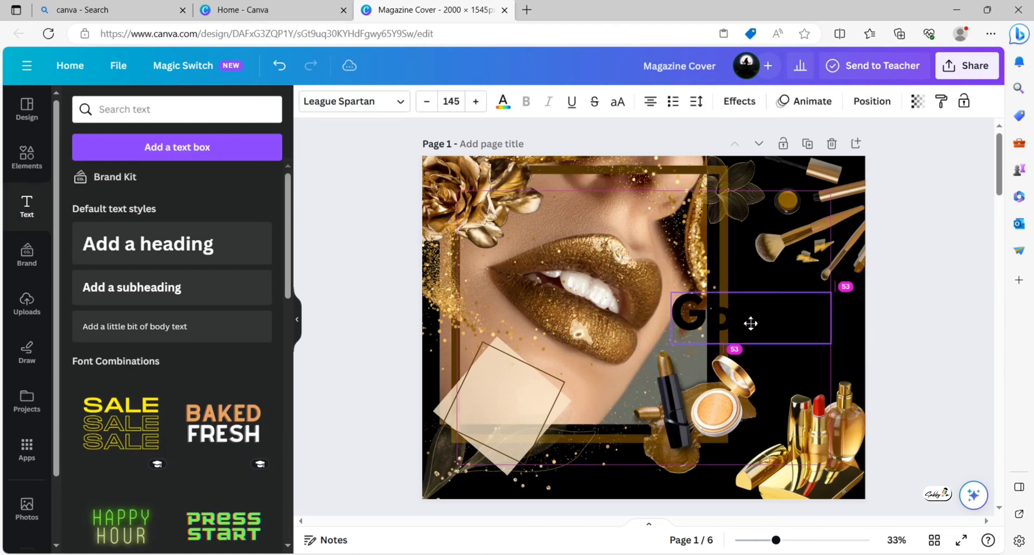
click(500, 107)
click(113, 215)
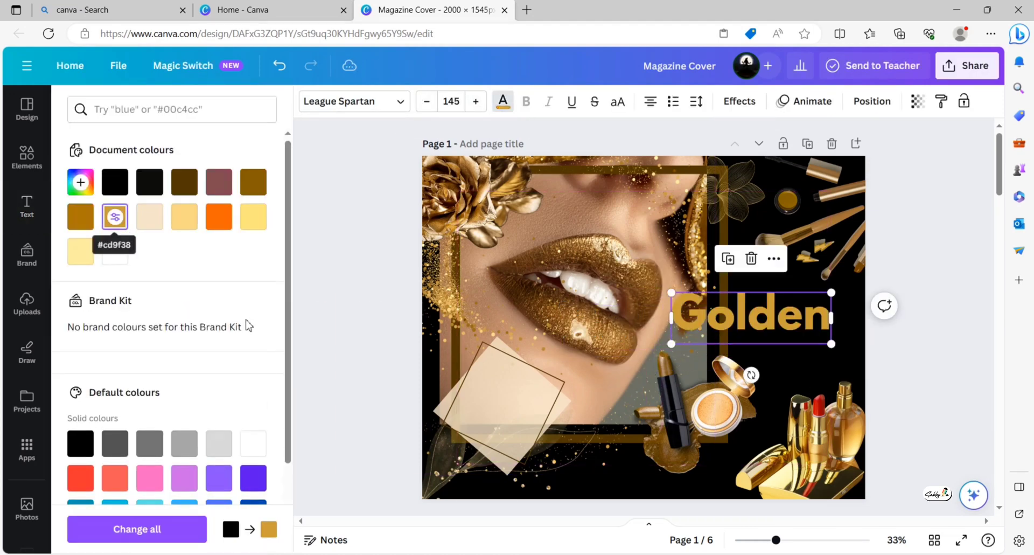
click(356, 311)
- Add the word 'new' in pale beige Brittany script, size 135, above Golden
click(205, 293)
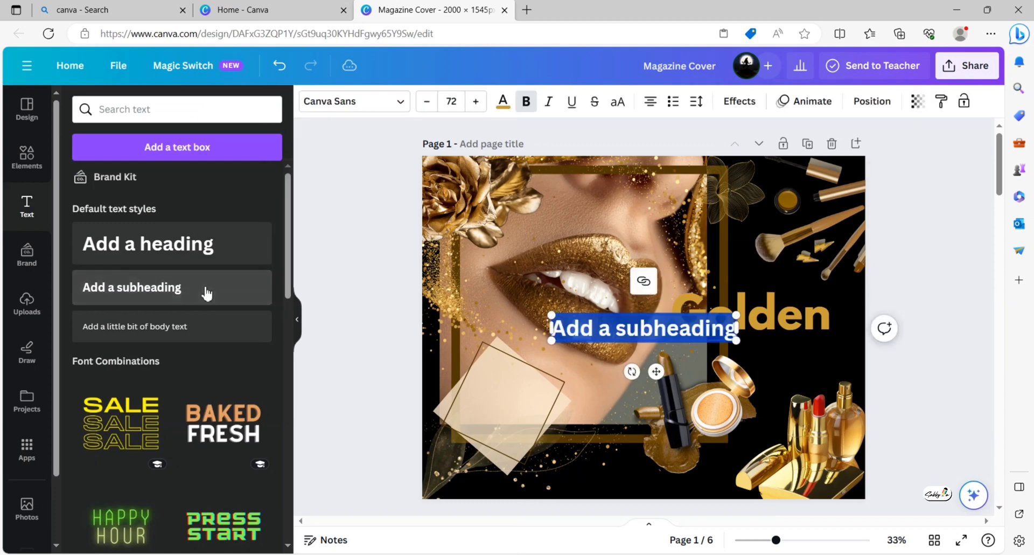
text(new)
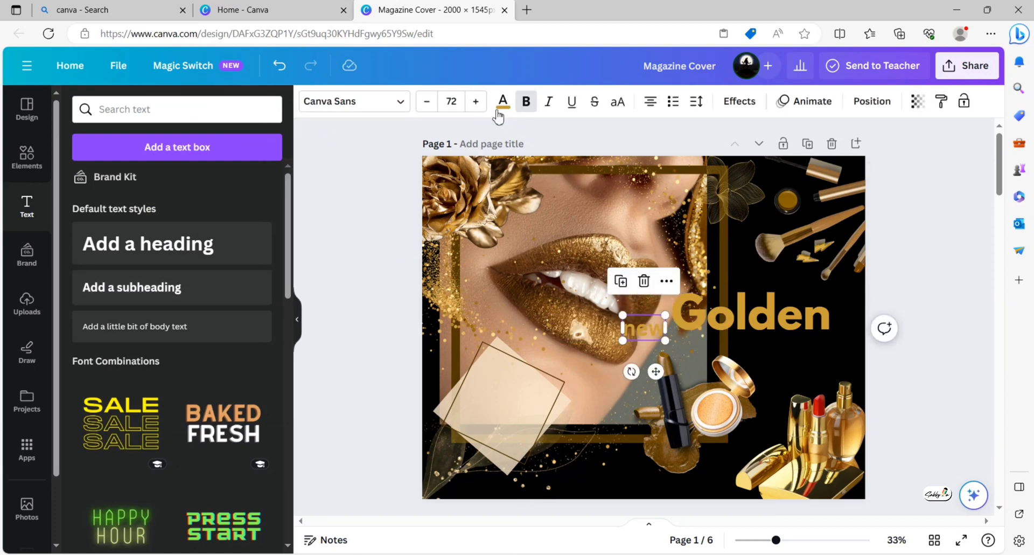
click(504, 103)
click(157, 216)
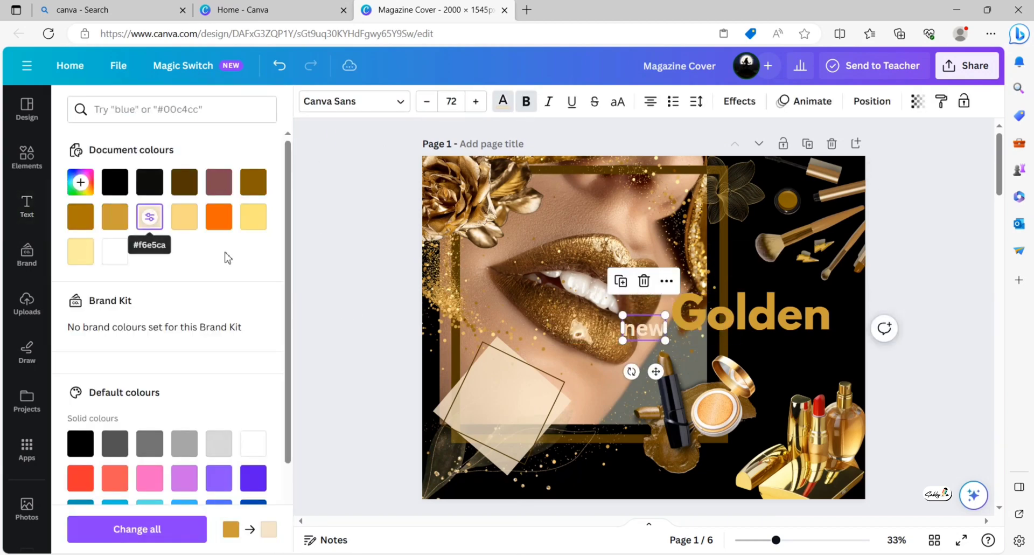
click(457, 106)
text(135)
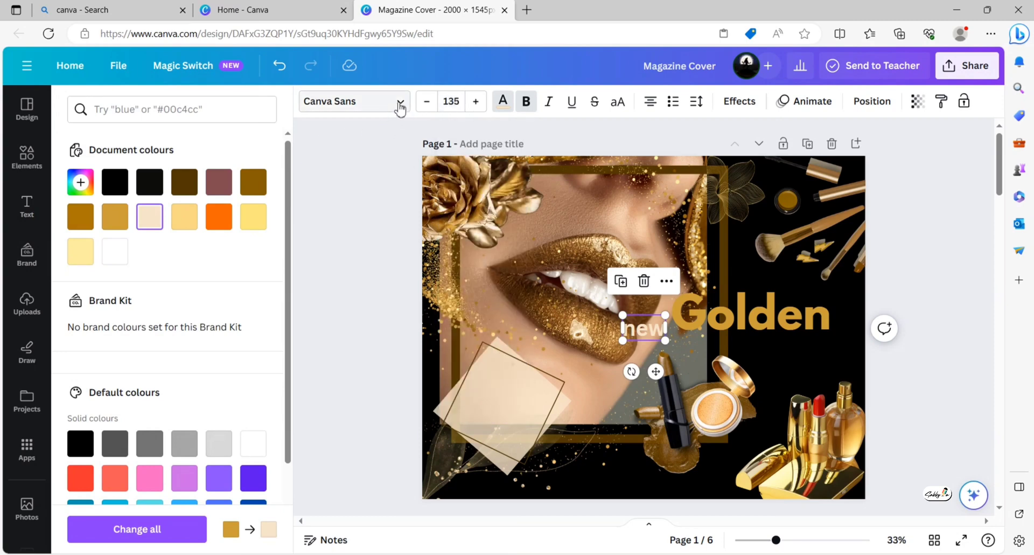
click(400, 102)
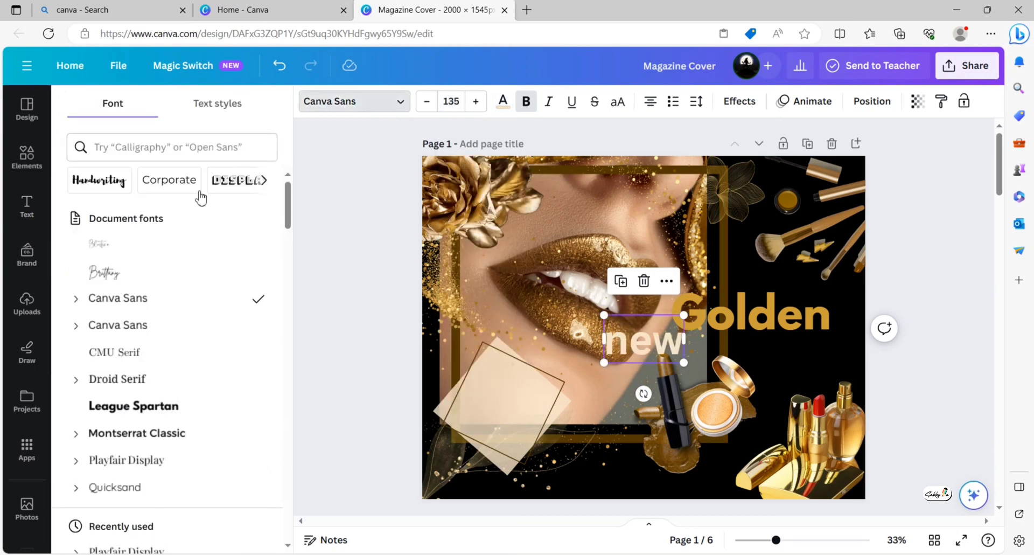
click(159, 248)
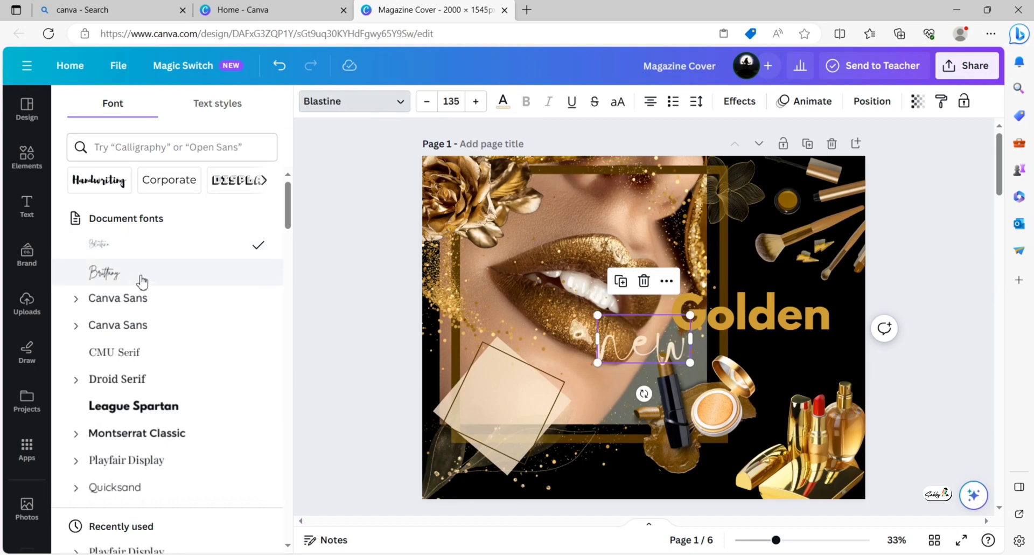
click(147, 277)
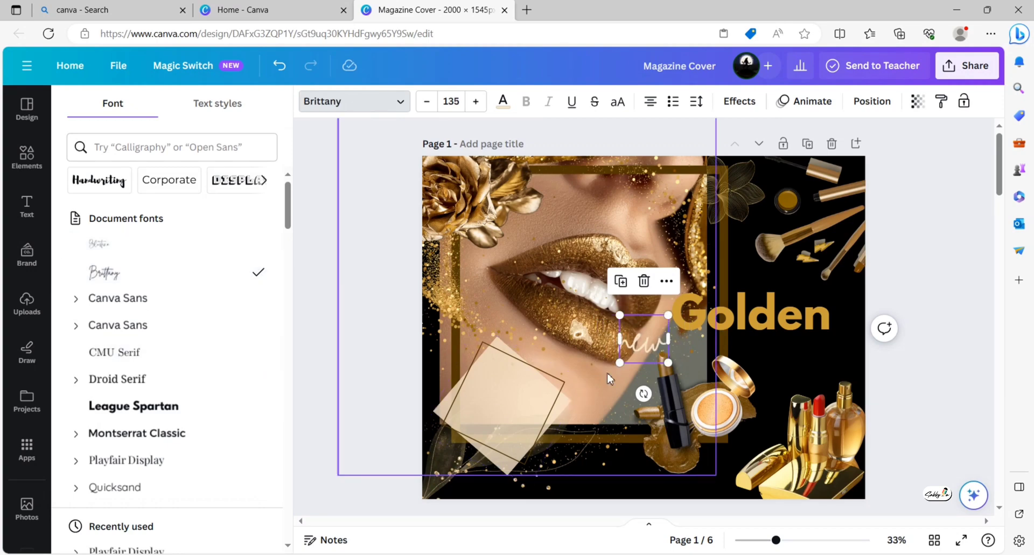
mouse_move(641, 339)
mouse_down()
mouse_move(721, 300)
mouse_move(584, 293)
mouse_up()
- Make a 'Blast' copy at size 105 below Golden and fine-tune both words' positions
double_click(584, 293)
text(Blast)
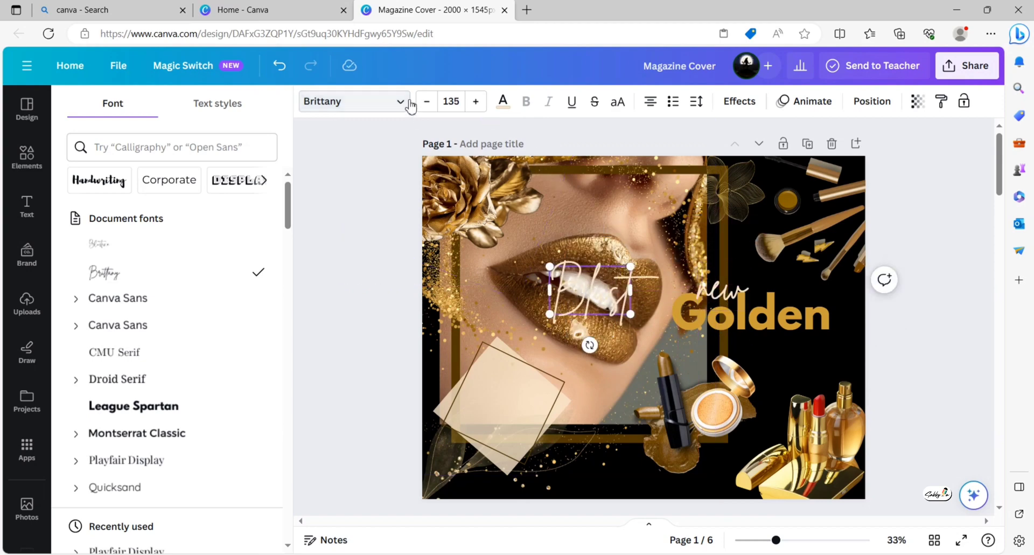
click(450, 101)
text(105)
key(Return)
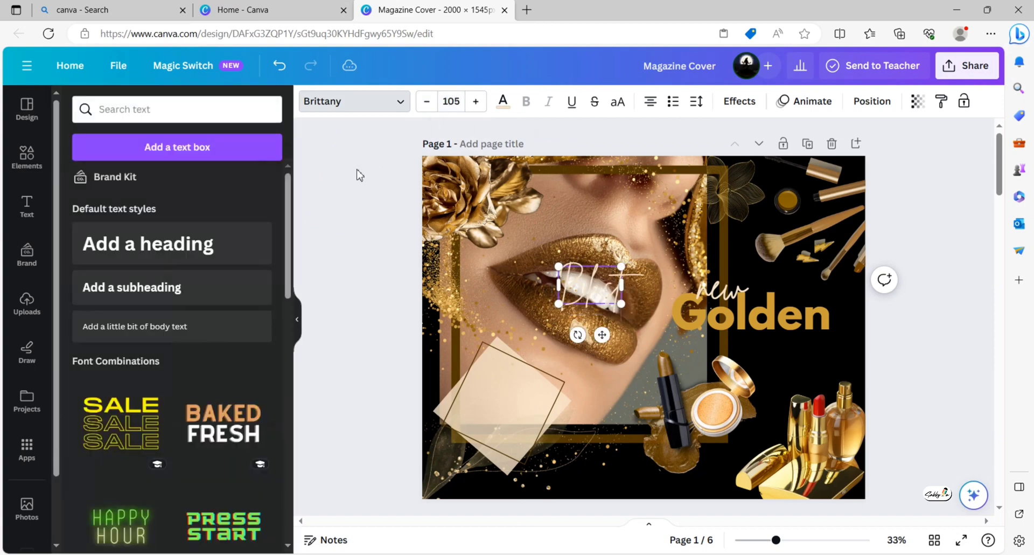
drag(603, 333, 828, 386)
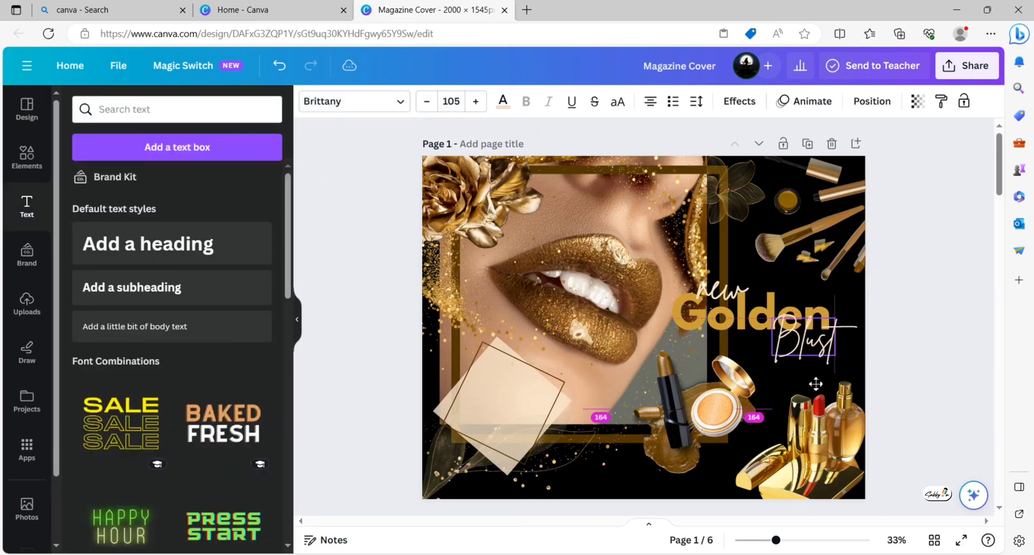
click(727, 295)
drag(727, 296, 724, 291)
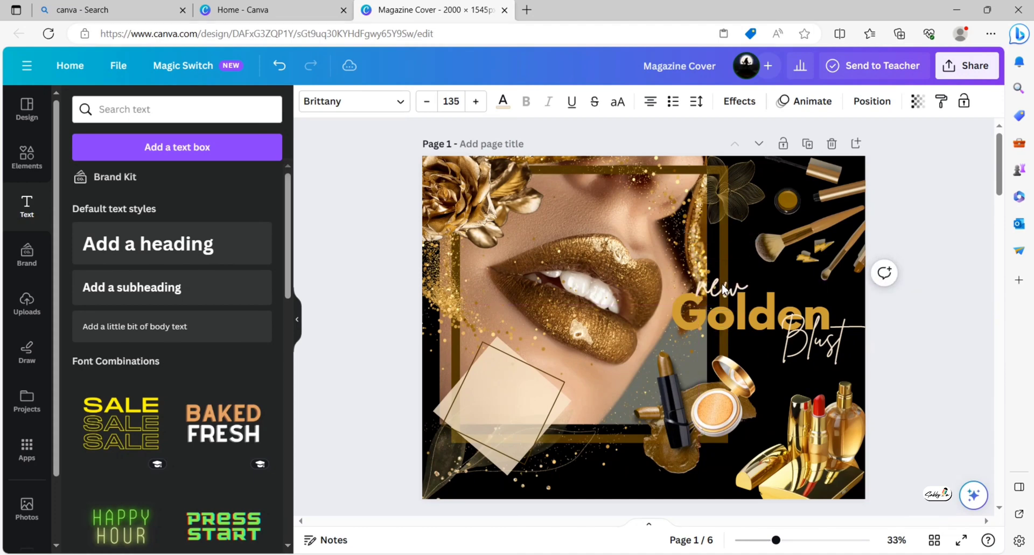
click(792, 344)
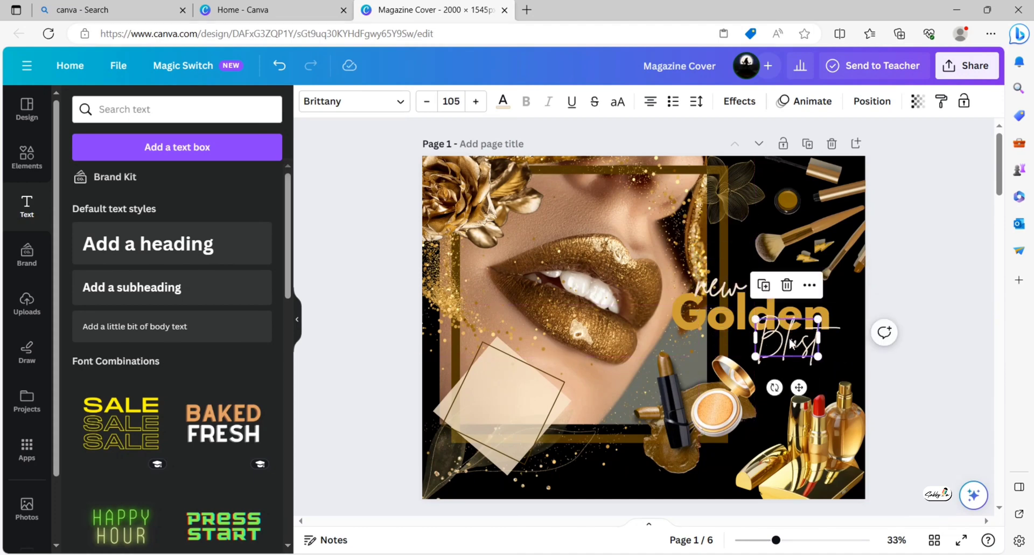
drag(791, 343, 787, 344)
- Add 'All Item Up to' in Montserrat Classic size 30 on the tilted beige square
click(213, 294)
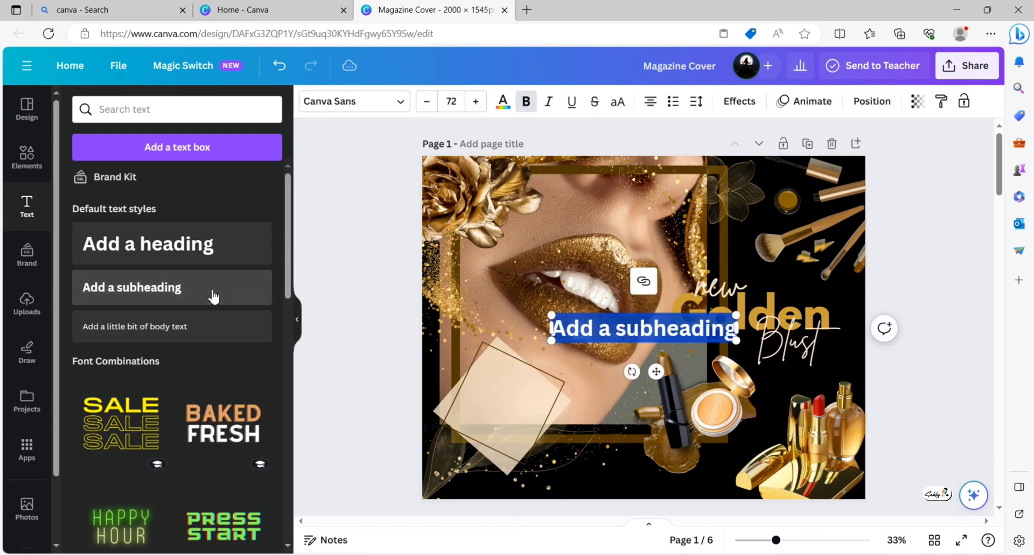
text(All I)
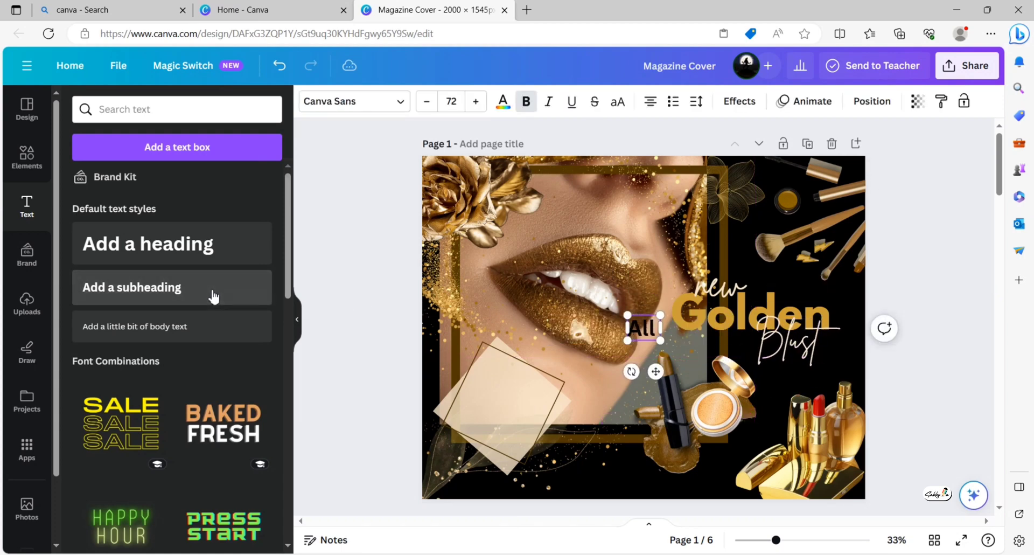
text(tem Up)
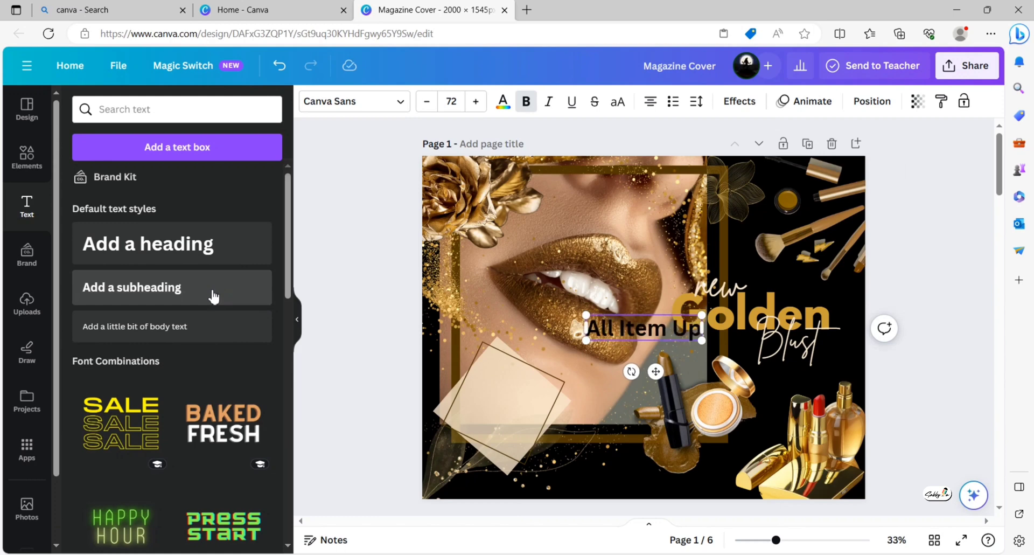
text( to)
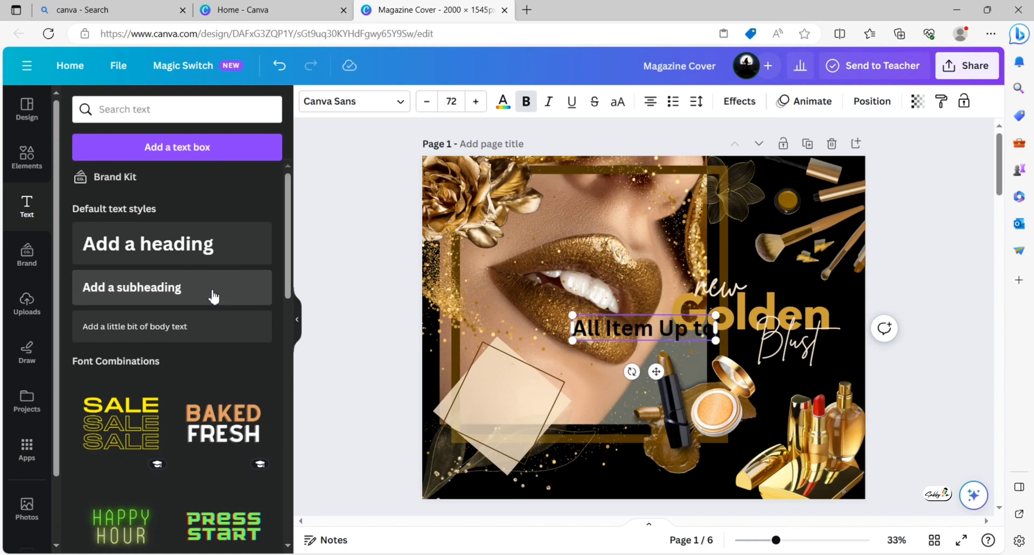
click(461, 100)
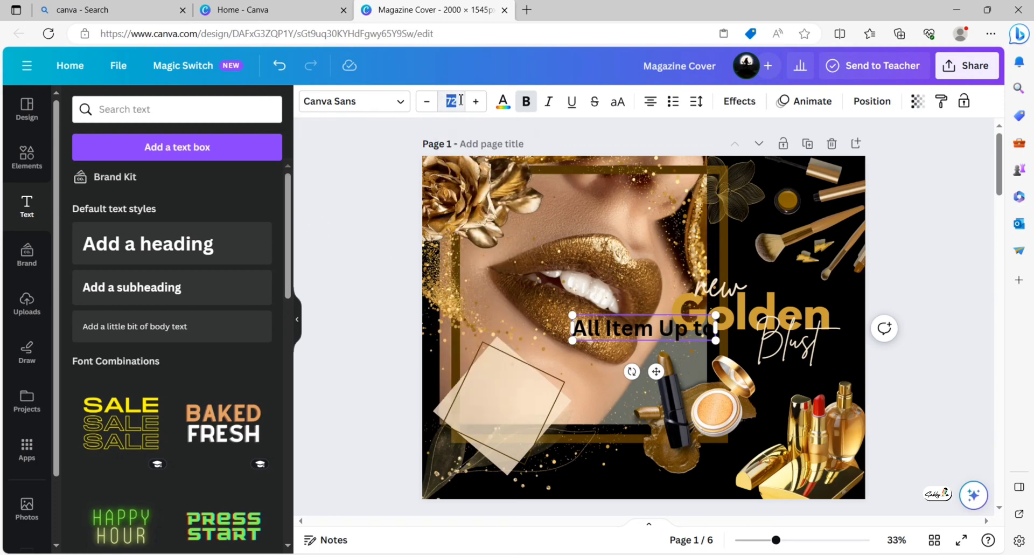
text(30)
click(374, 107)
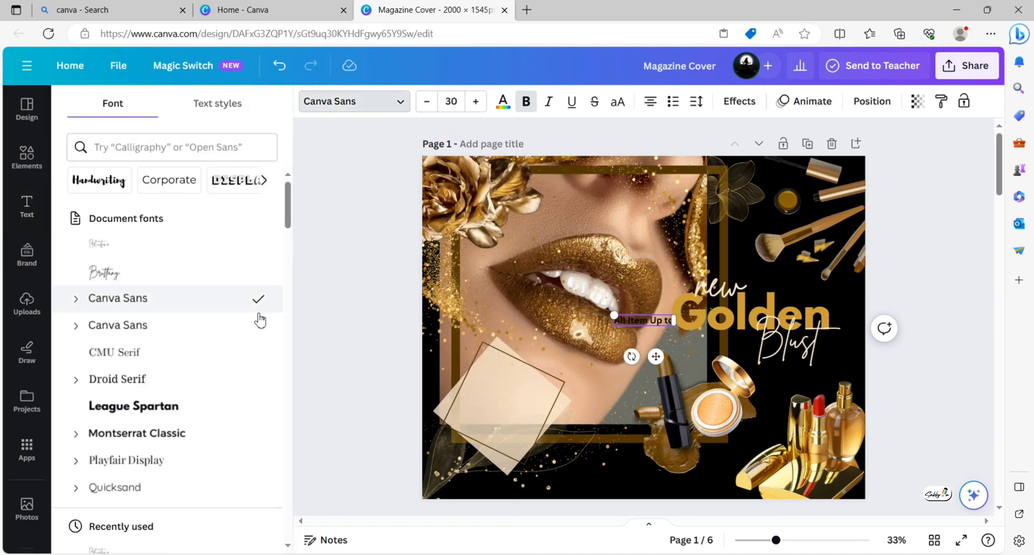
click(137, 433)
drag(655, 356, 521, 410)
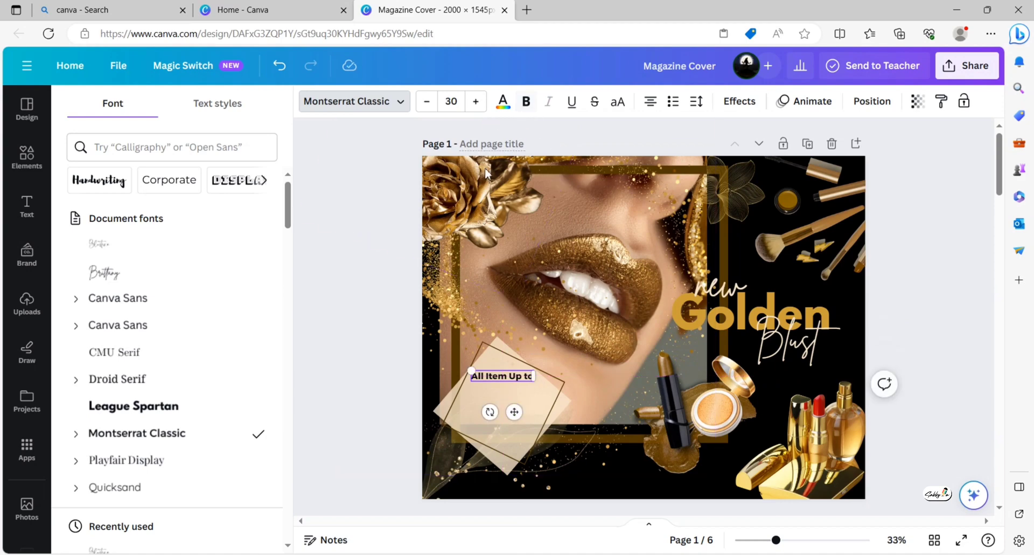
click(464, 289)
- Duplicate that line into a '60%' line in League Spartan on the badge
click(501, 383)
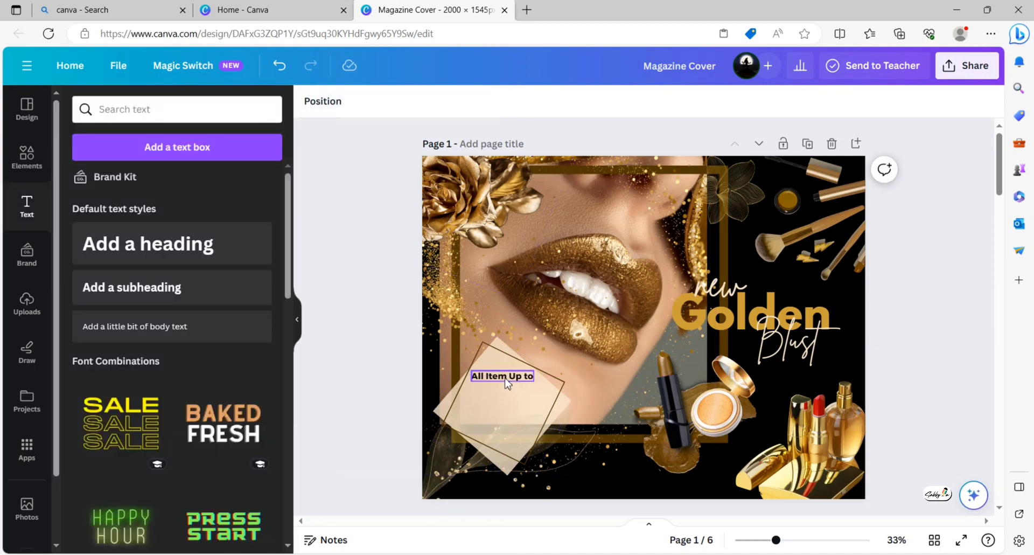
click(480, 336)
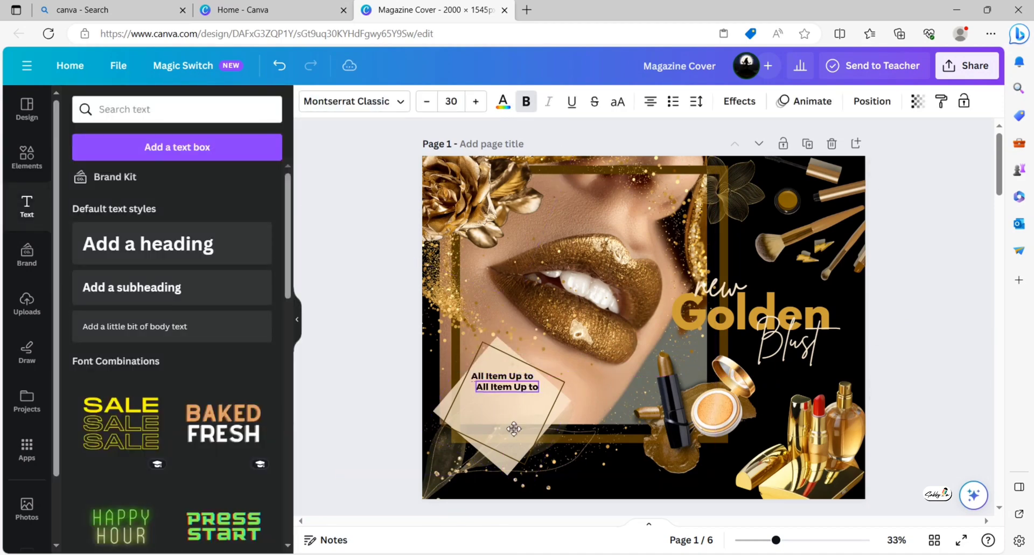
drag(476, 386, 506, 386)
triple_click(510, 386)
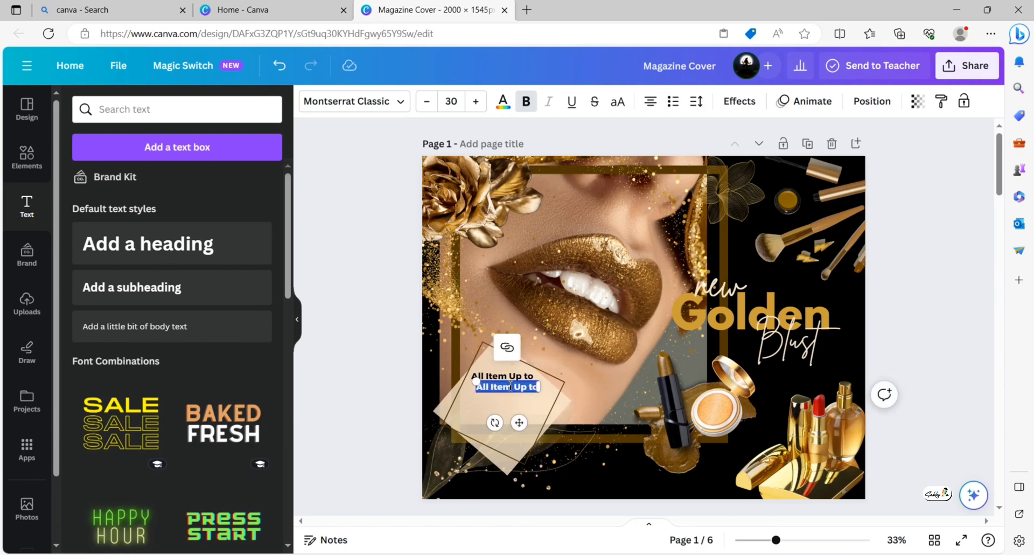
text(60)
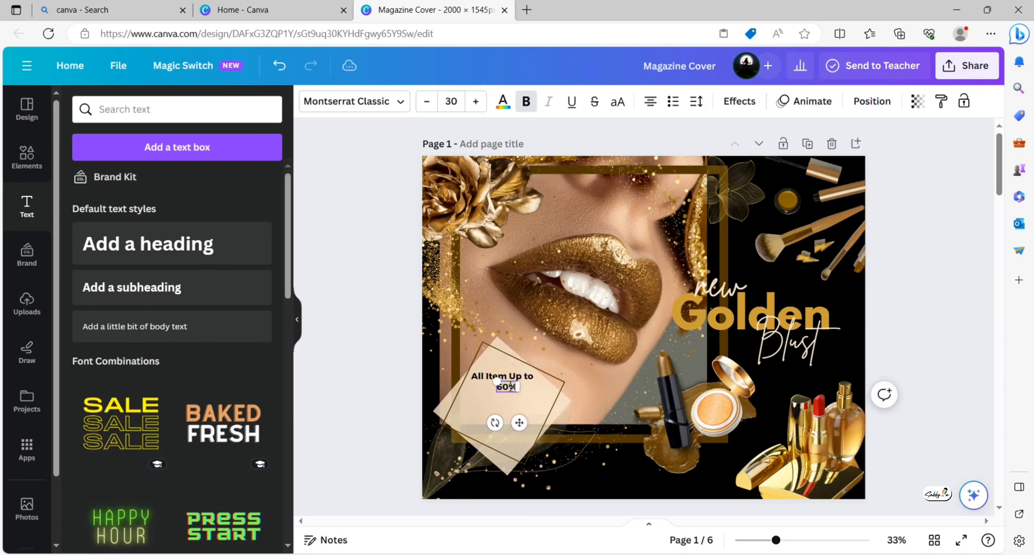
click(388, 101)
click(201, 380)
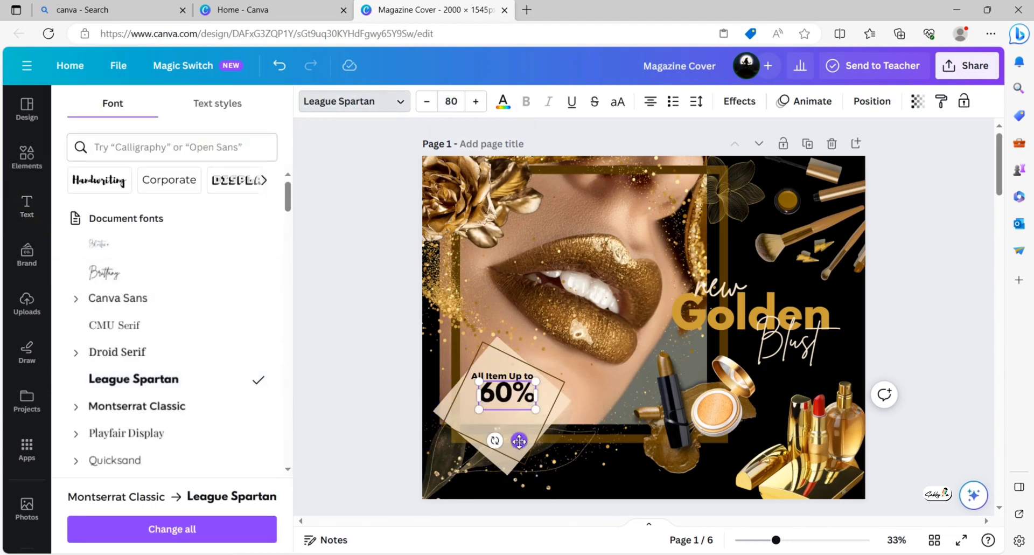
drag(519, 441, 514, 441)
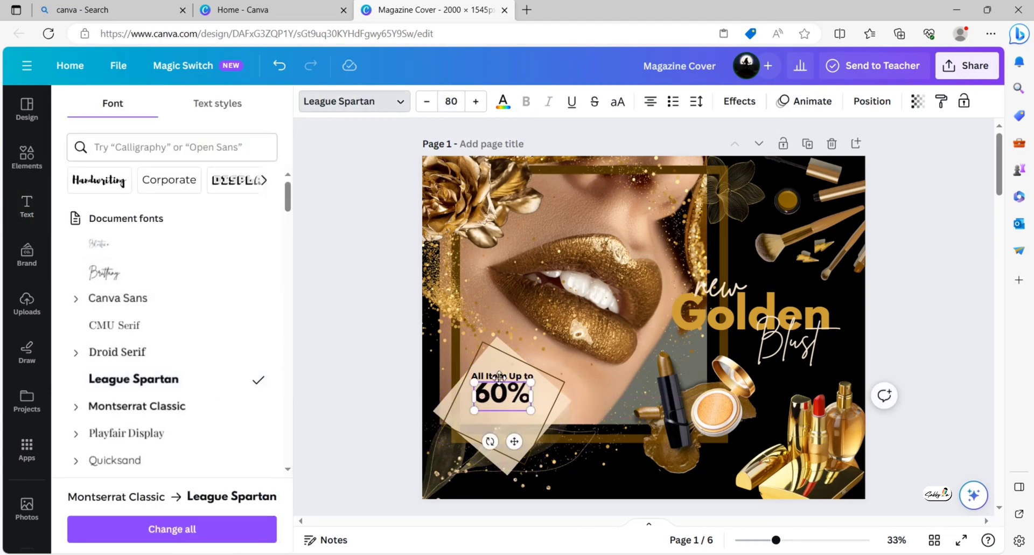
drag(499, 377, 515, 414)
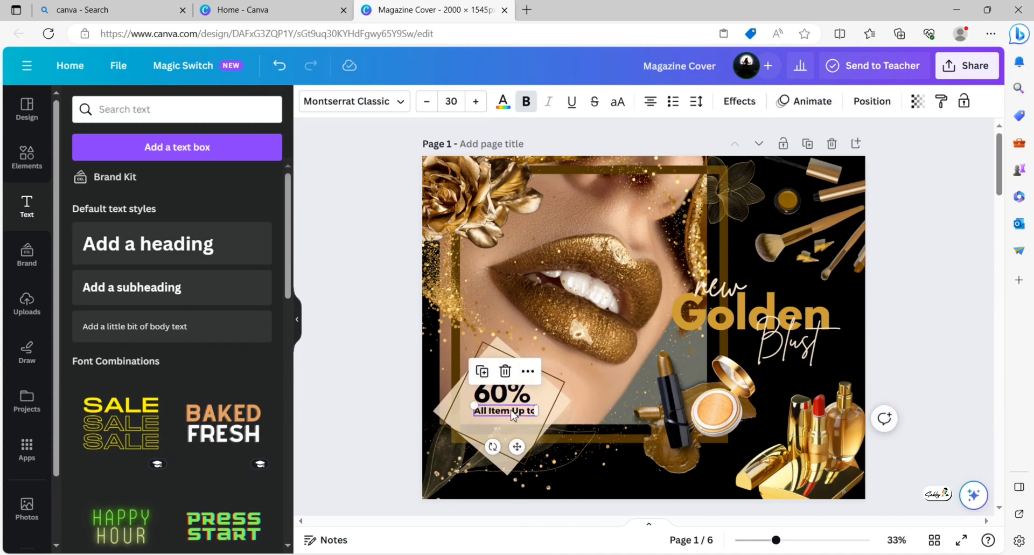
key(ctrl+z)
click(409, 384)
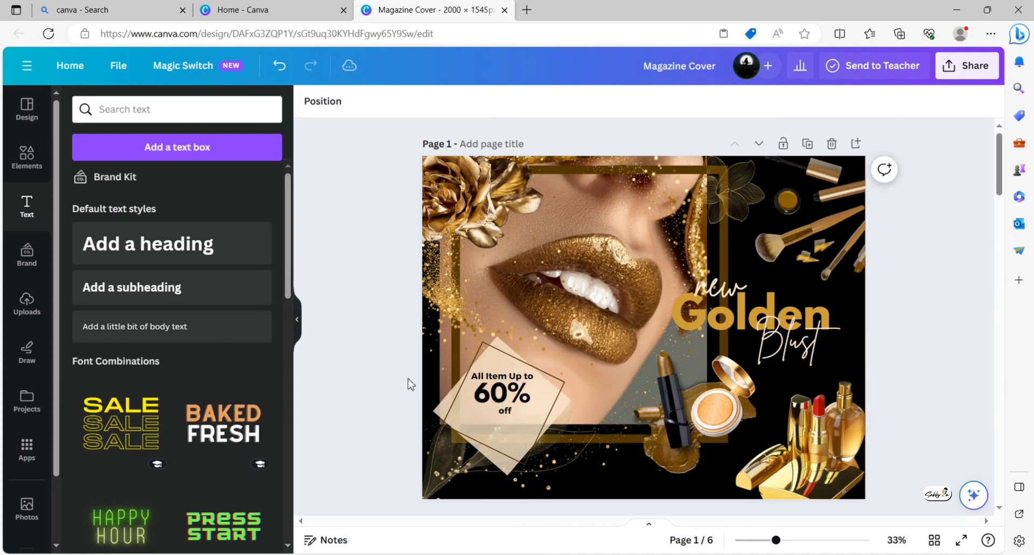
- Duplicate the 60% text below the badge lines and retype it as 'SHOP NOW'
click(513, 400)
key(ctrl+d)
drag(513, 402, 511, 460)
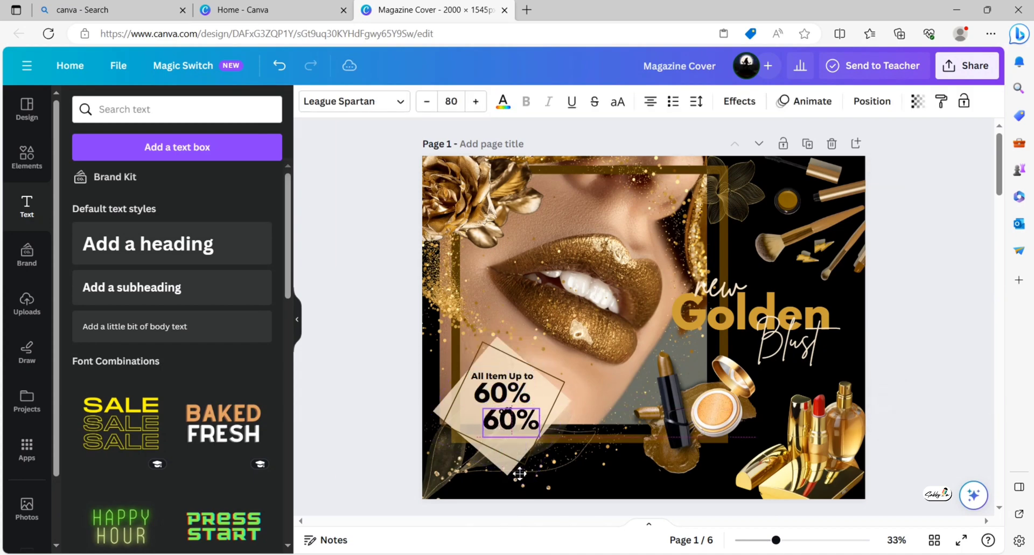
double_click(518, 426)
text(S)
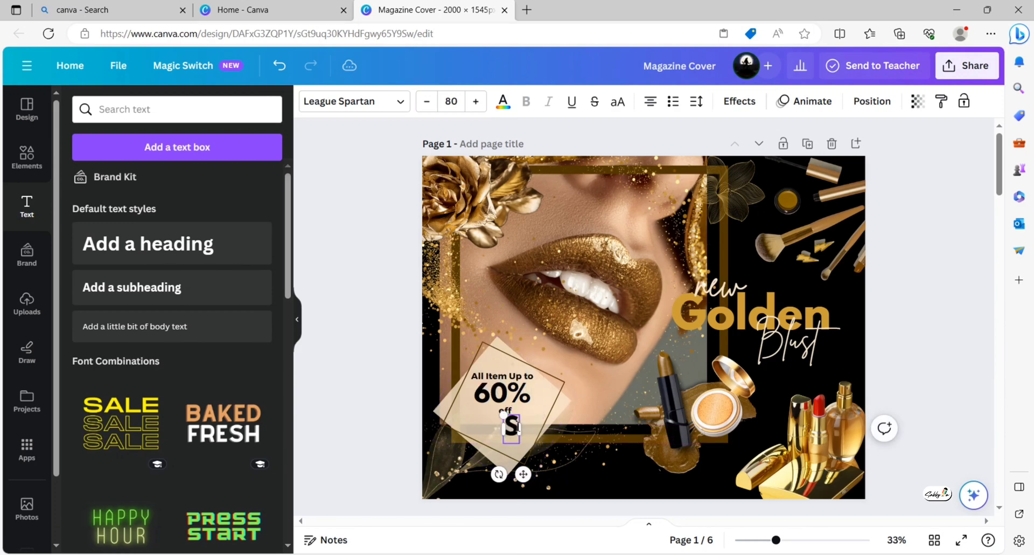
text(HOP NOW)
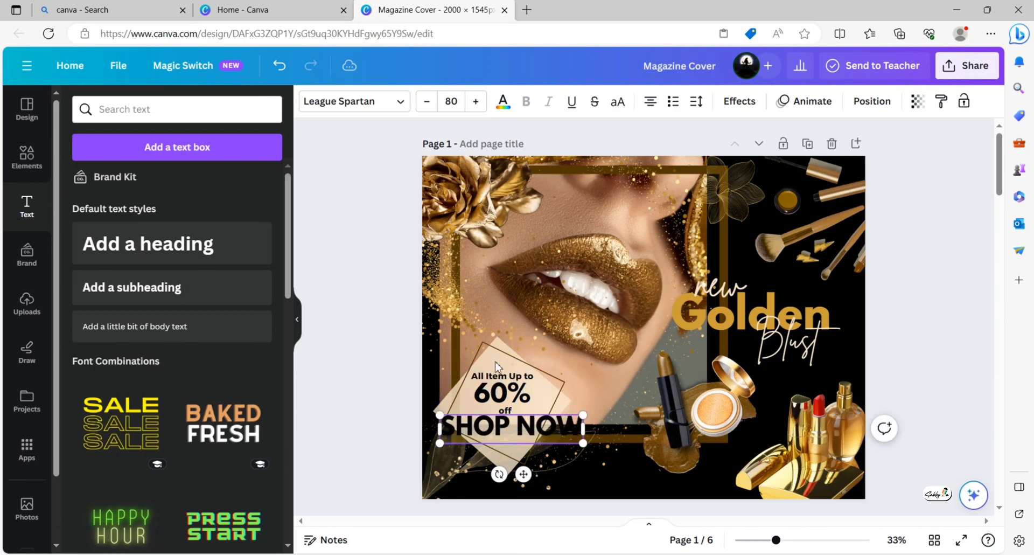
- Shrink SHOP NOW to size 30 and move it under 'off' on the badge
click(451, 101)
text(30)
key(Return)
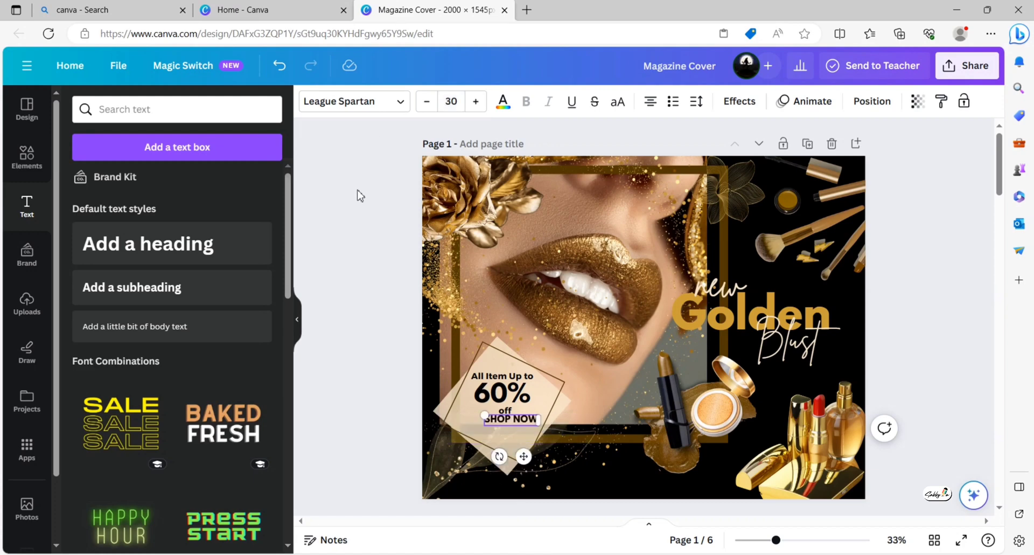
mouse_move(506, 421)
mouse_down()
mouse_move(521, 431)
mouse_move(505, 426)
mouse_up()
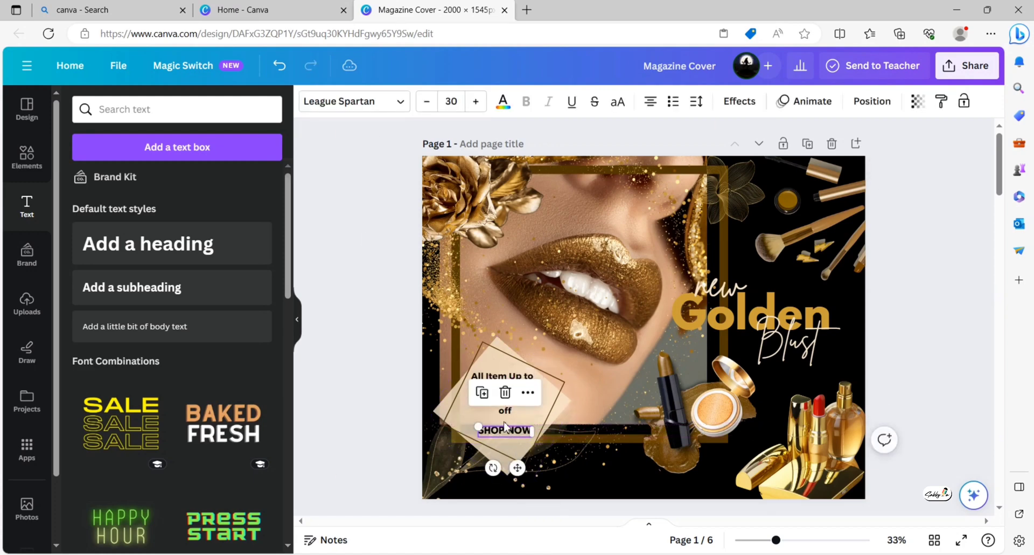
- Give SHOP NOW a white Background effect with Roundness 0
click(740, 102)
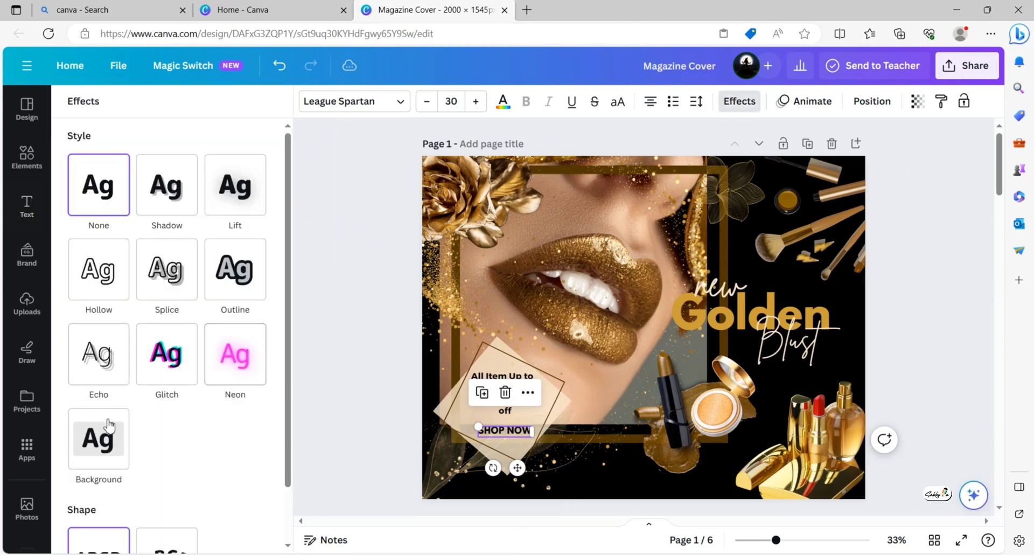
click(86, 447)
scroll(101, 447, down, 3)
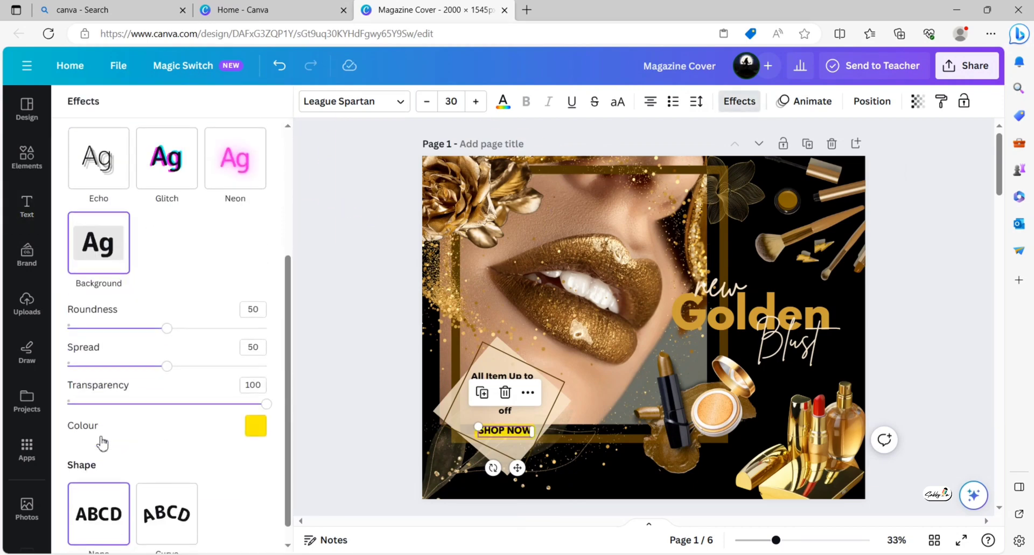
click(257, 426)
click(114, 313)
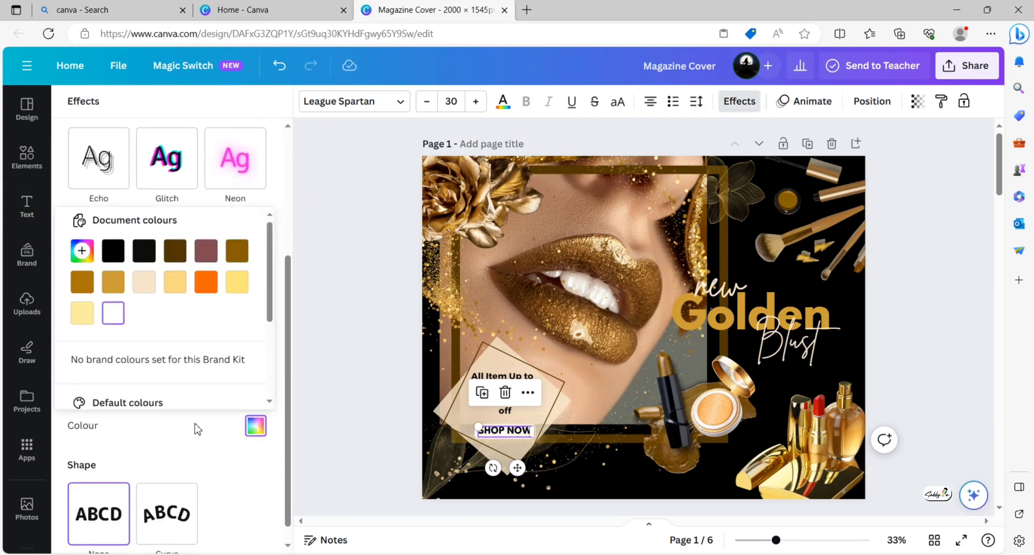
click(147, 289)
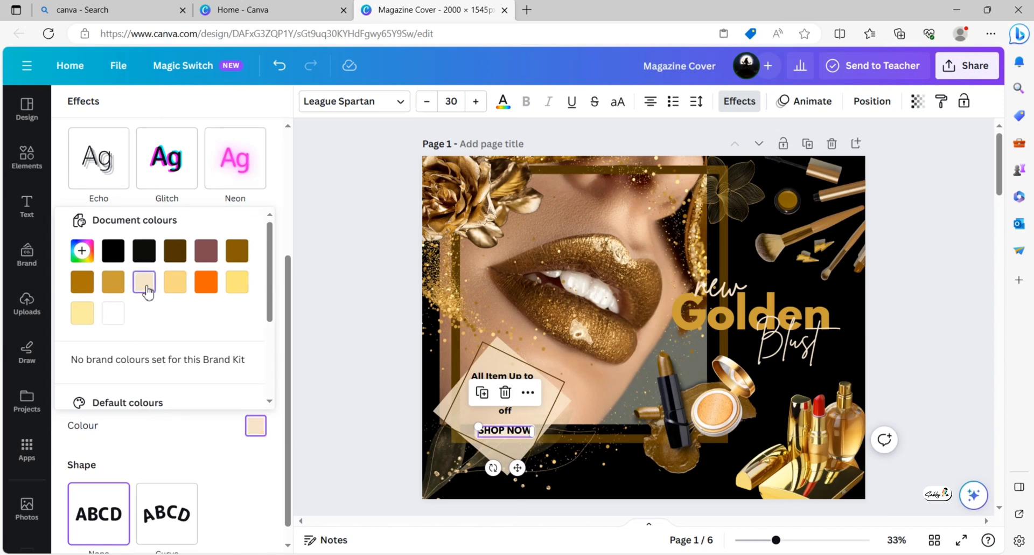
click(114, 314)
click(178, 439)
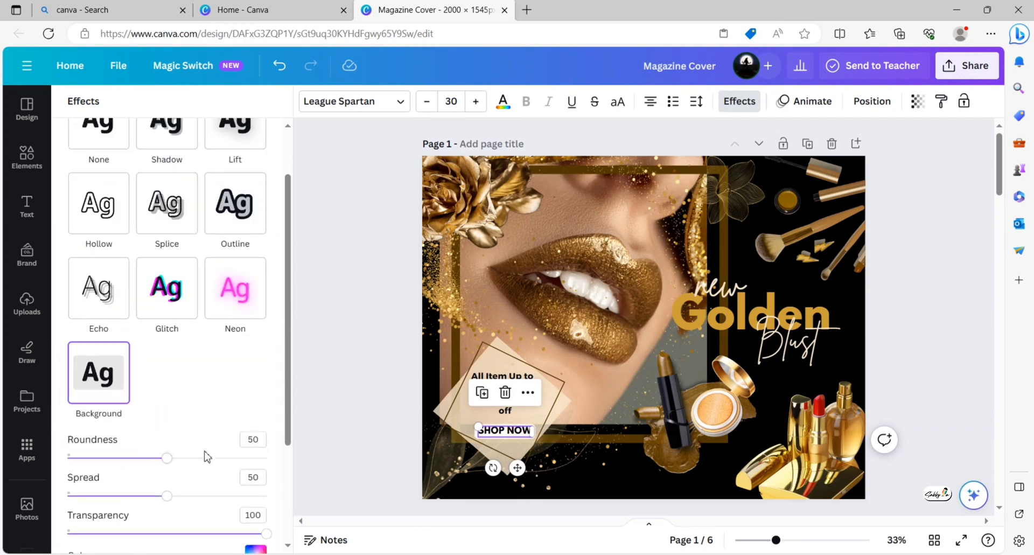
drag(167, 328, 75, 328)
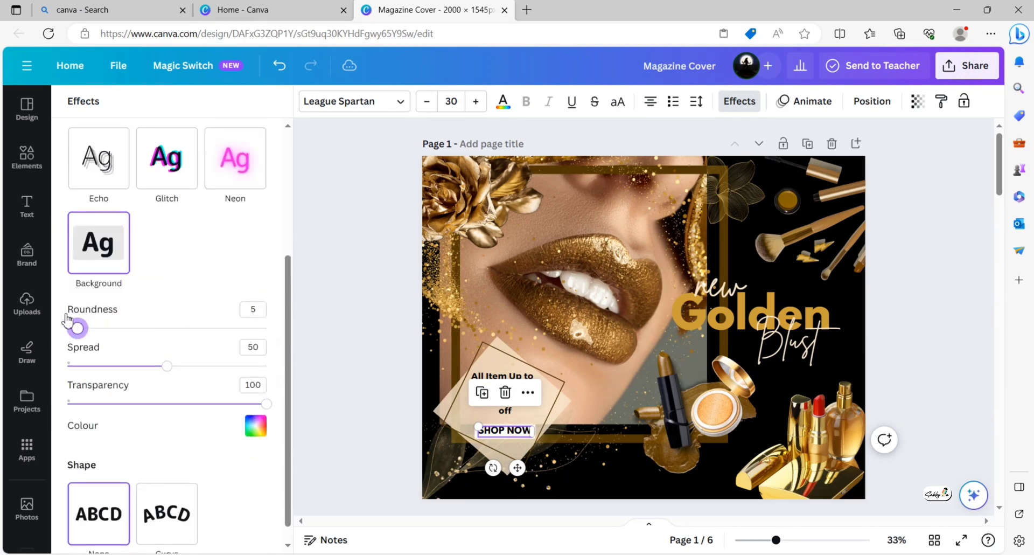
click(317, 407)
- Fine-tune SHOP NOW's position so it sits centred on the beige square
click(463, 463)
click(503, 436)
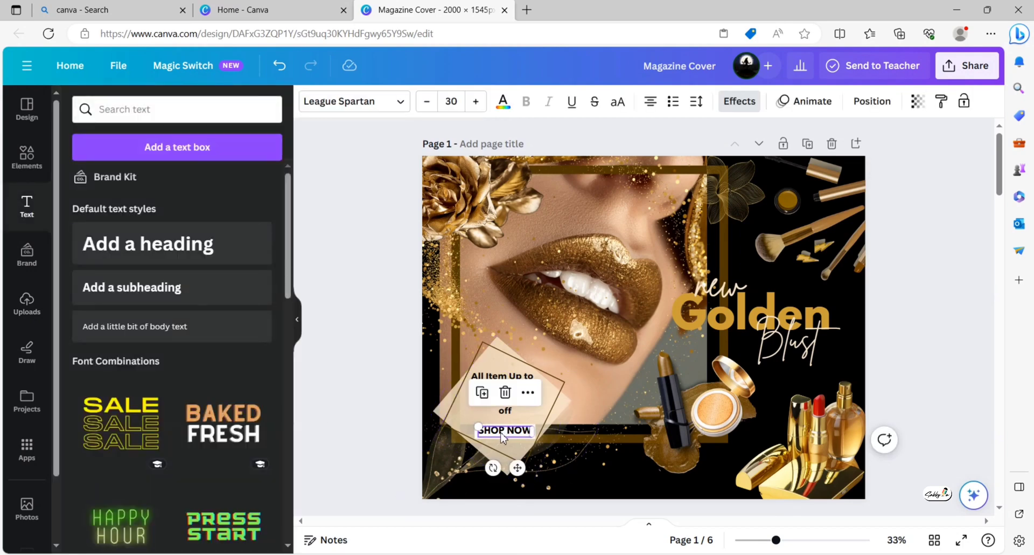
mouse_move(505, 436)
mouse_down()
mouse_move(503, 427)
mouse_move(504, 437)
mouse_up()
click(397, 396)
click(503, 435)
- Centre the 'off' and '60%' lines on the badge using the centre guides
click(502, 411)
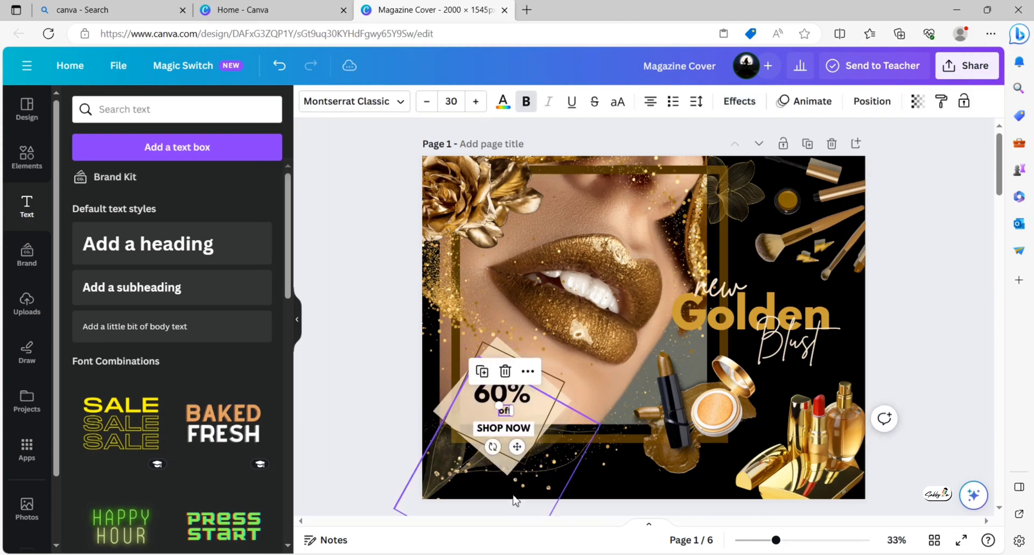
drag(517, 454, 518, 455)
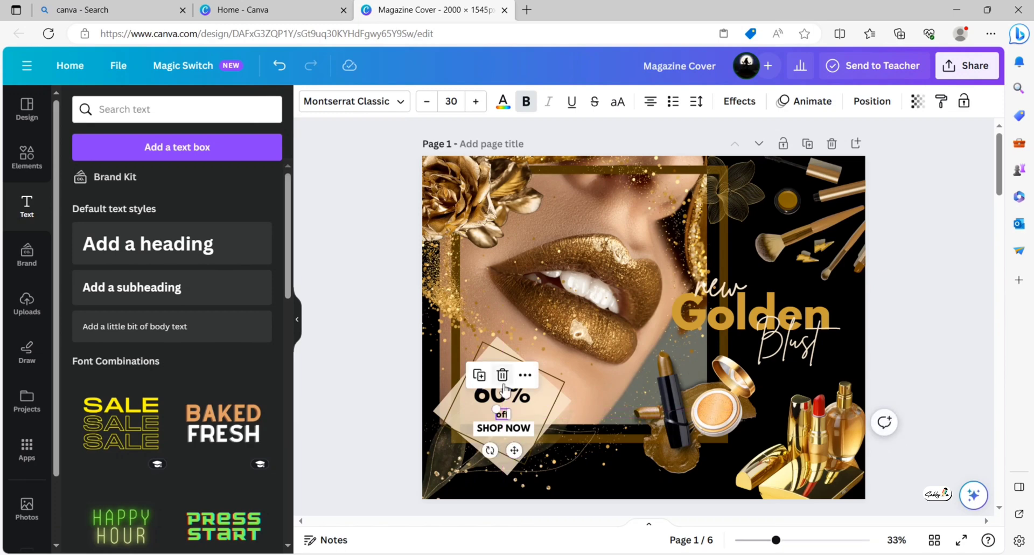
click(279, 65)
click(503, 398)
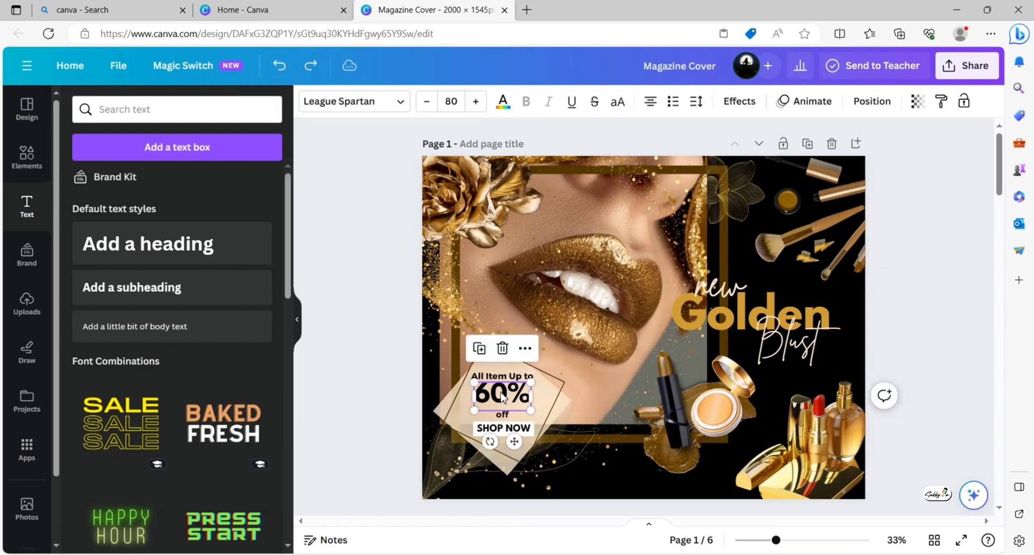
drag(503, 397, 502, 376)
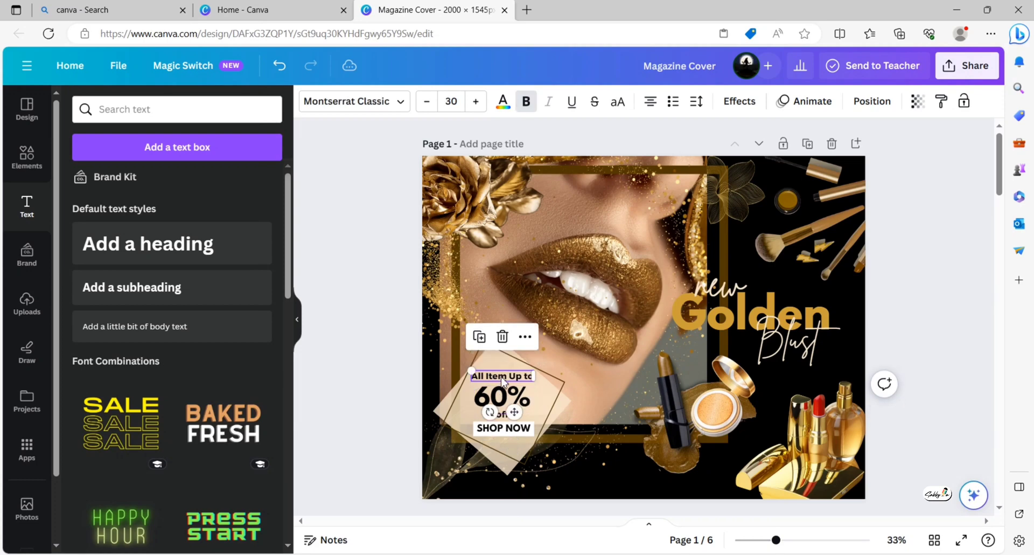
- Add the pasted street address as beige size-20 body text at the cover's bottom-left
click(362, 336)
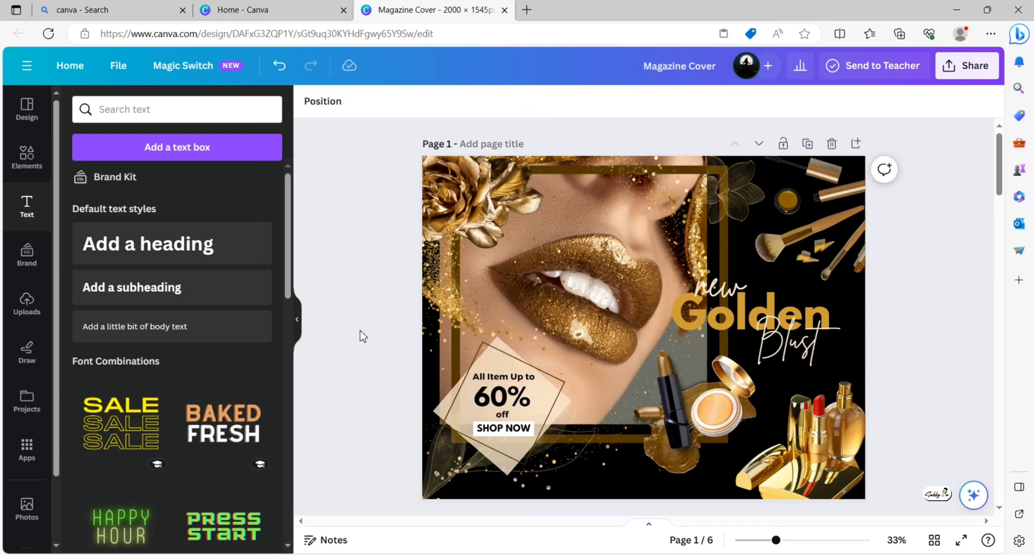
click(185, 332)
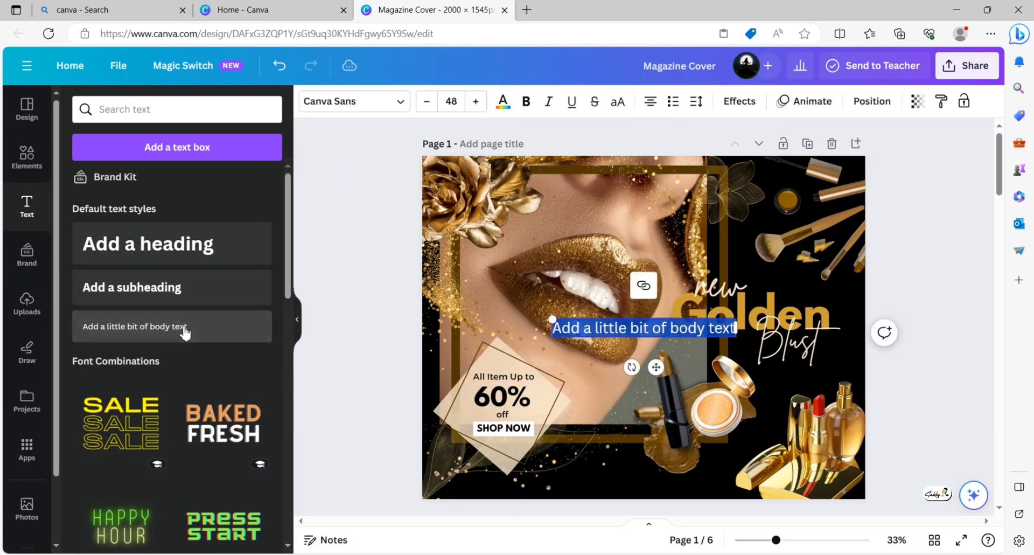
text(123 Anywhere St., Any City)
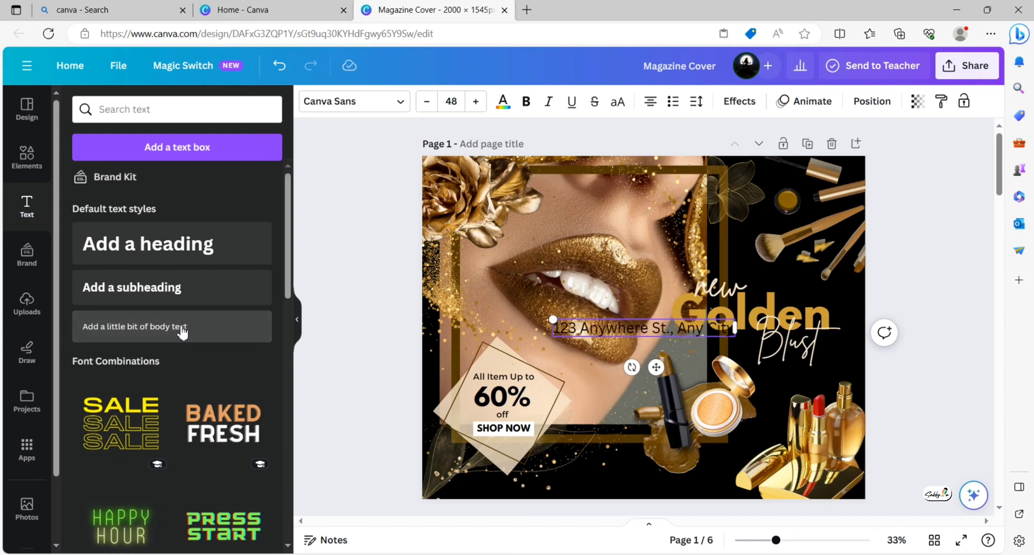
click(451, 102)
text(20)
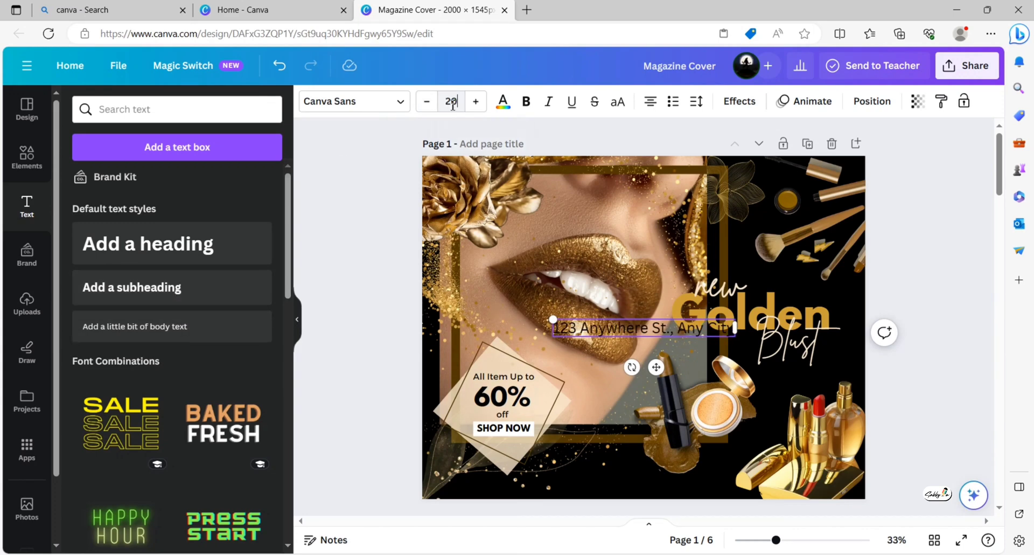
click(351, 101)
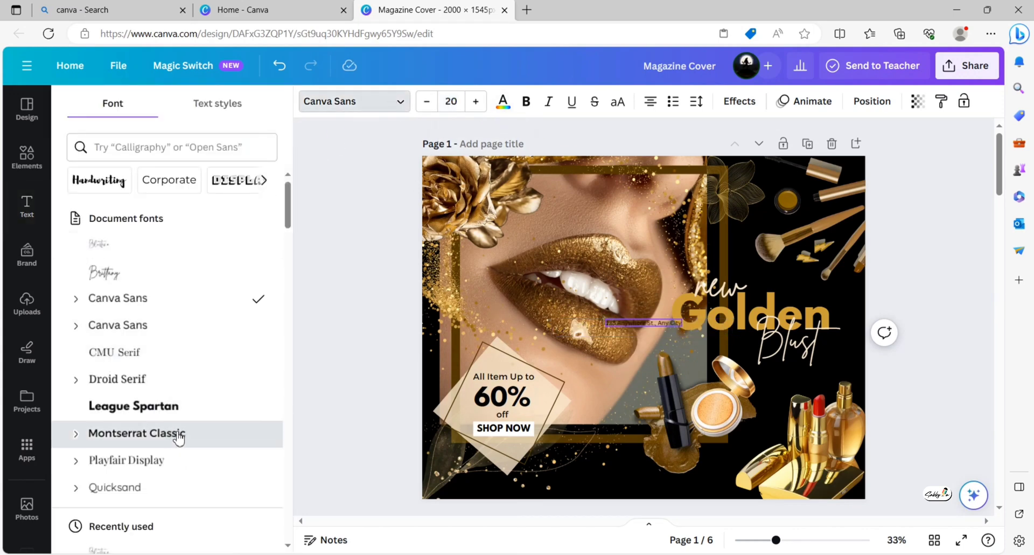
click(350, 102)
click(504, 105)
click(149, 216)
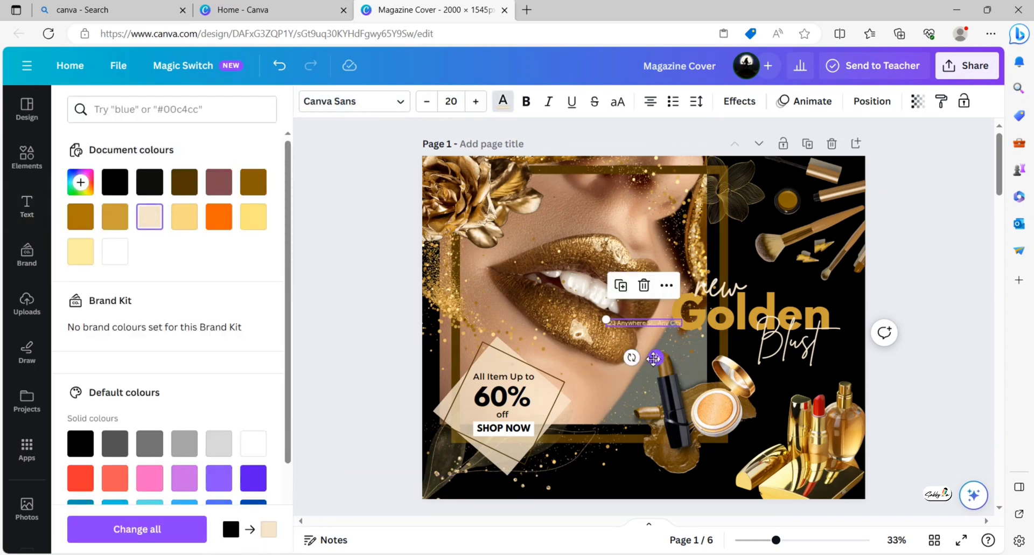
drag(656, 357, 524, 534)
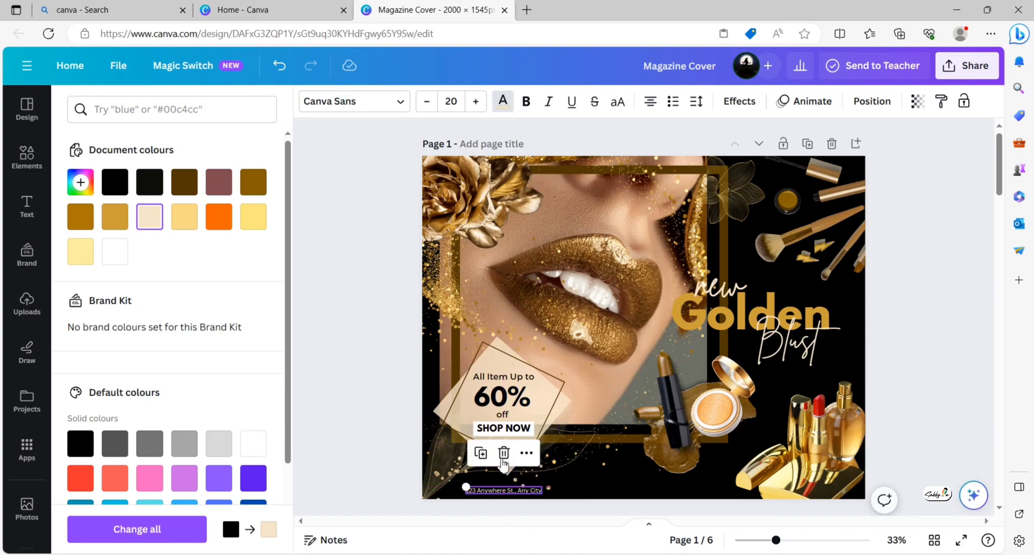
click(598, 487)
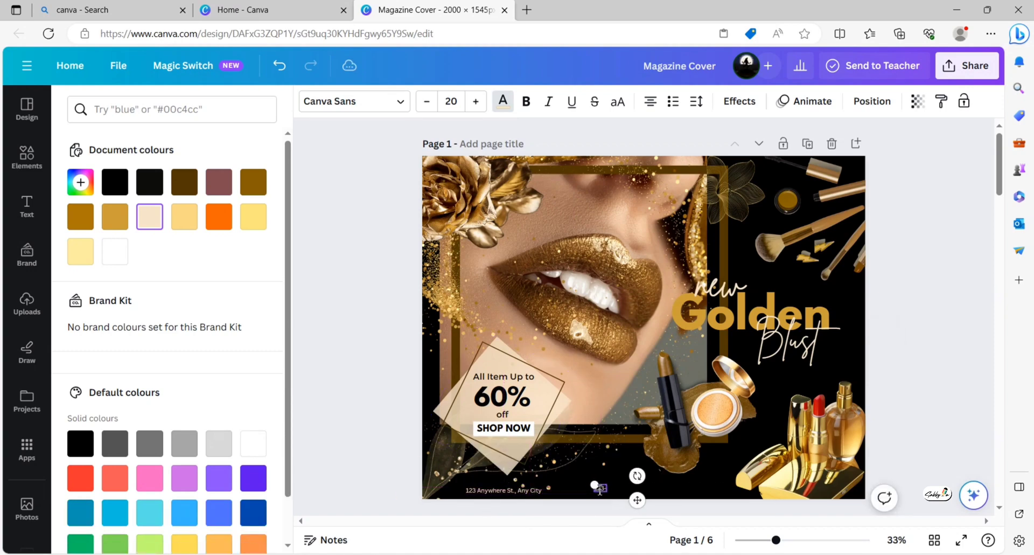
text(456-)
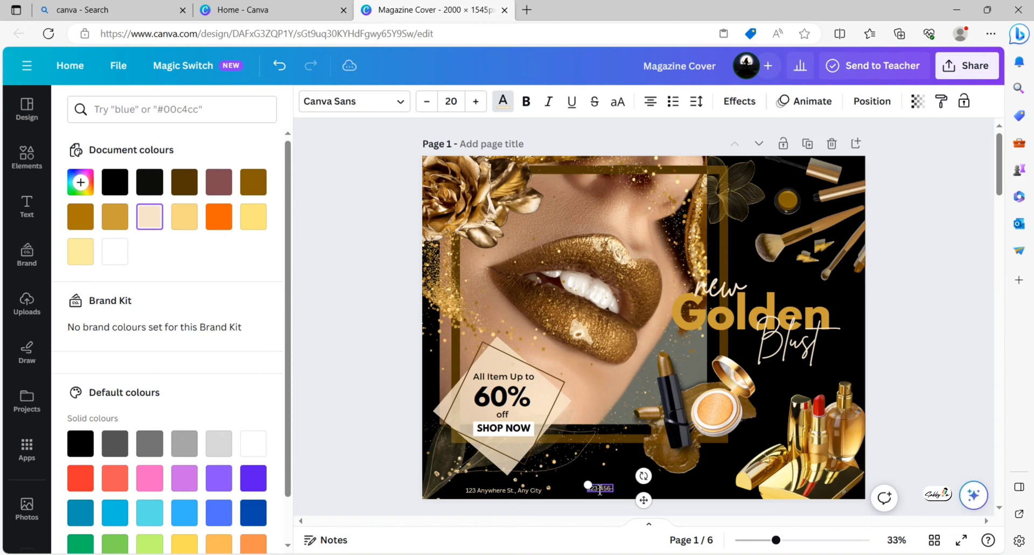
text(7890)
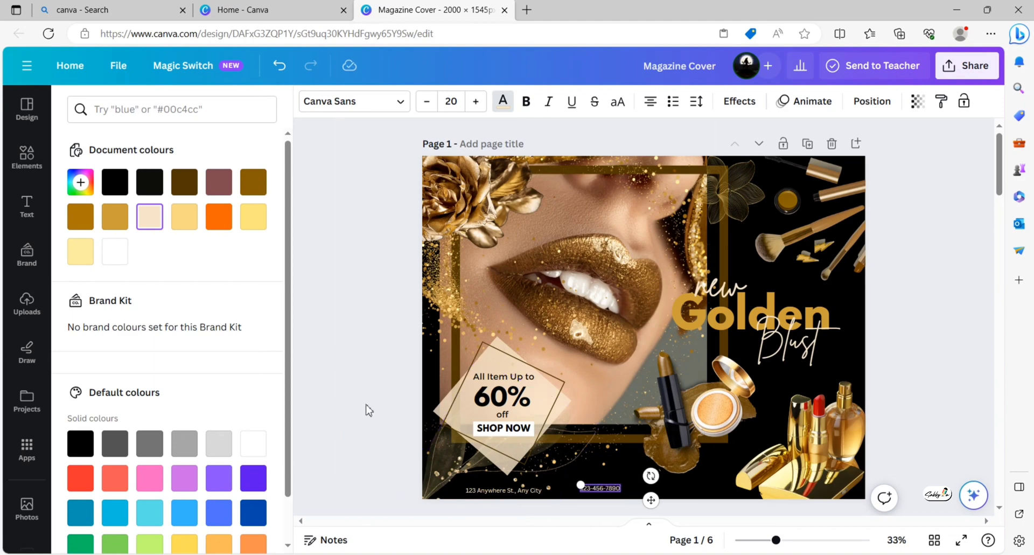
click(369, 411)
click(27, 156)
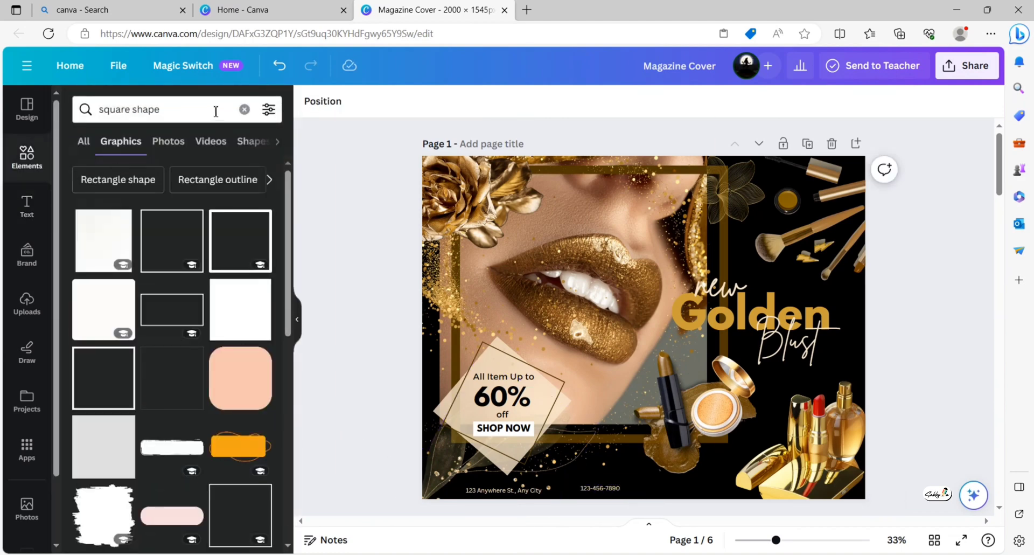
- Add a cream phone-call icon from a 'call icon' search, shrunk to 90 × 90 beside the number
click(244, 109)
text(cal)
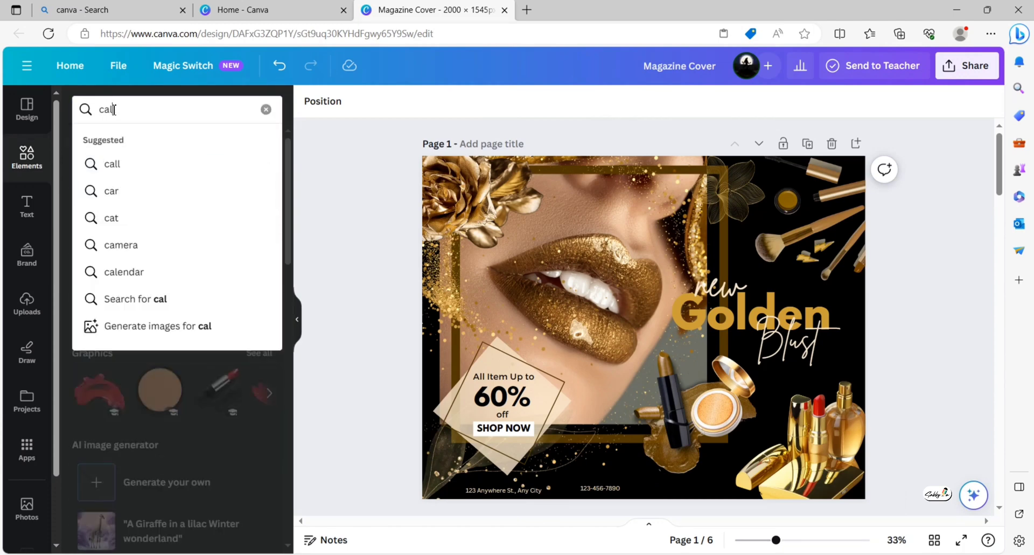
text(l icon)
click(118, 164)
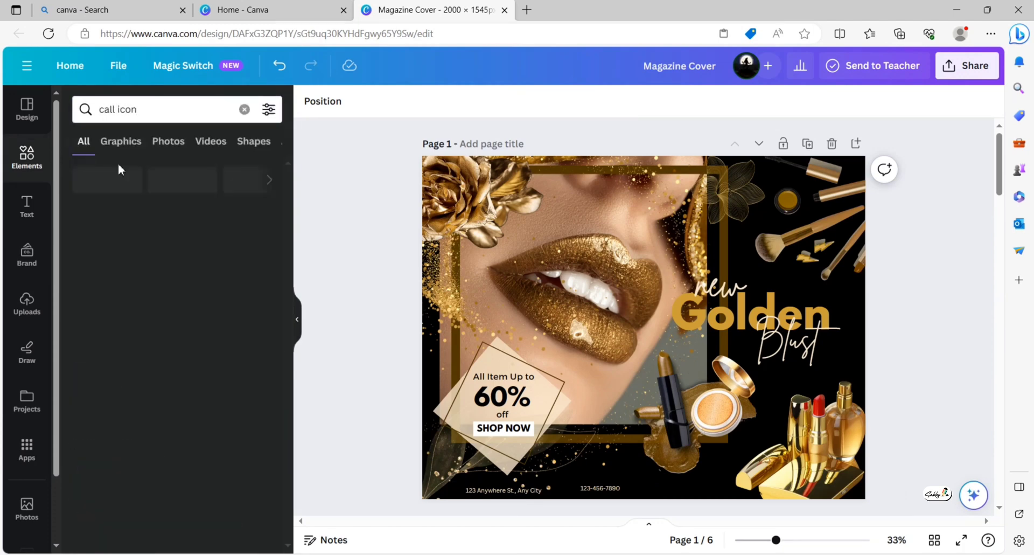
click(158, 258)
click(464, 101)
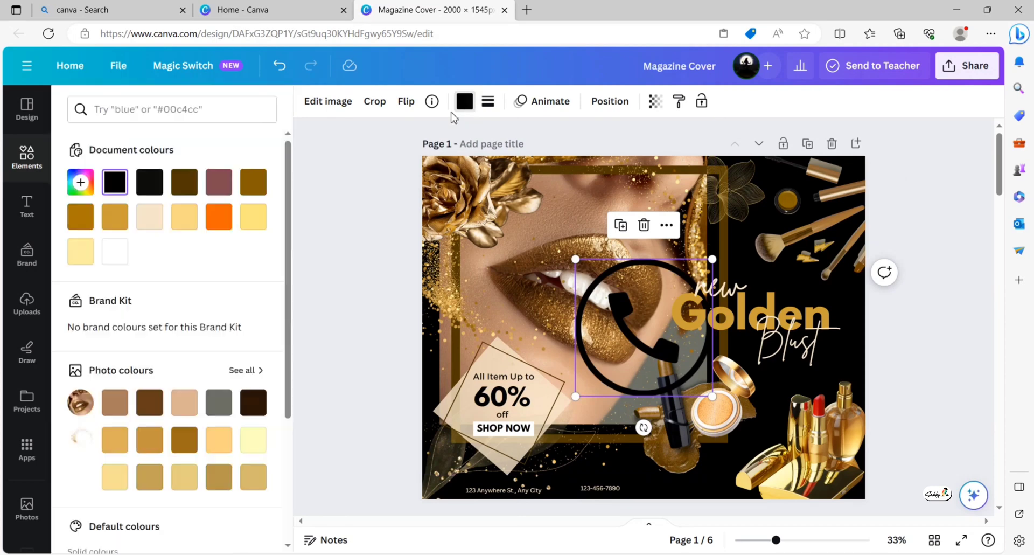
click(149, 216)
mouse_move(712, 259)
mouse_down()
mouse_move(673, 326)
mouse_move(601, 371)
mouse_move(568, 486)
mouse_up()
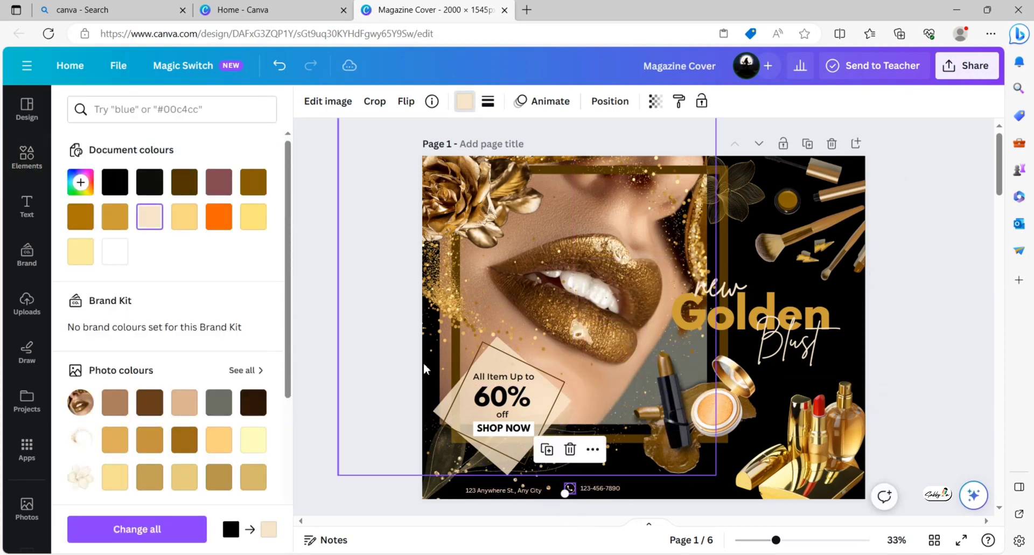
click(352, 224)
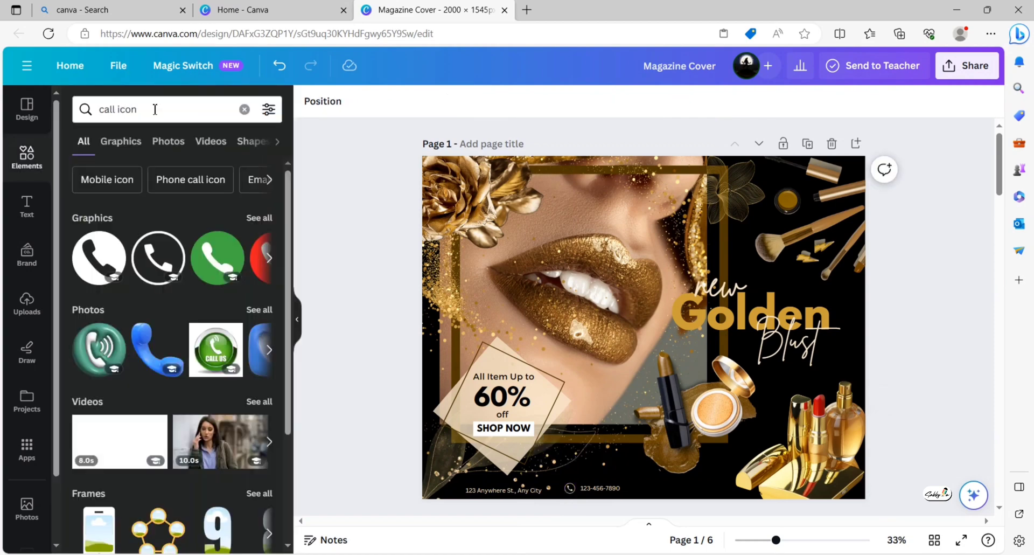
click(244, 109)
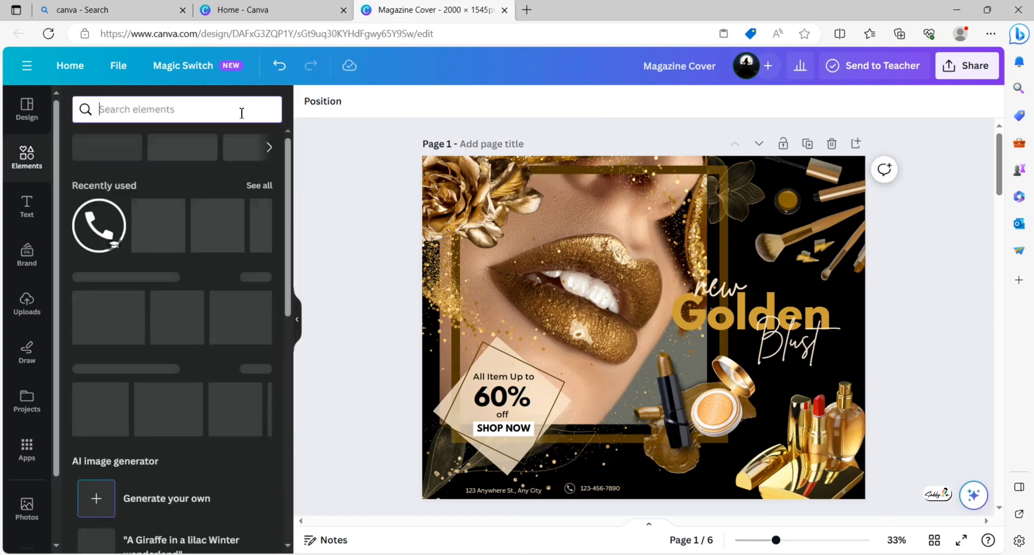
- Add a cream, shrunken location-pin graphic beside the address at bottom-left
text(location)
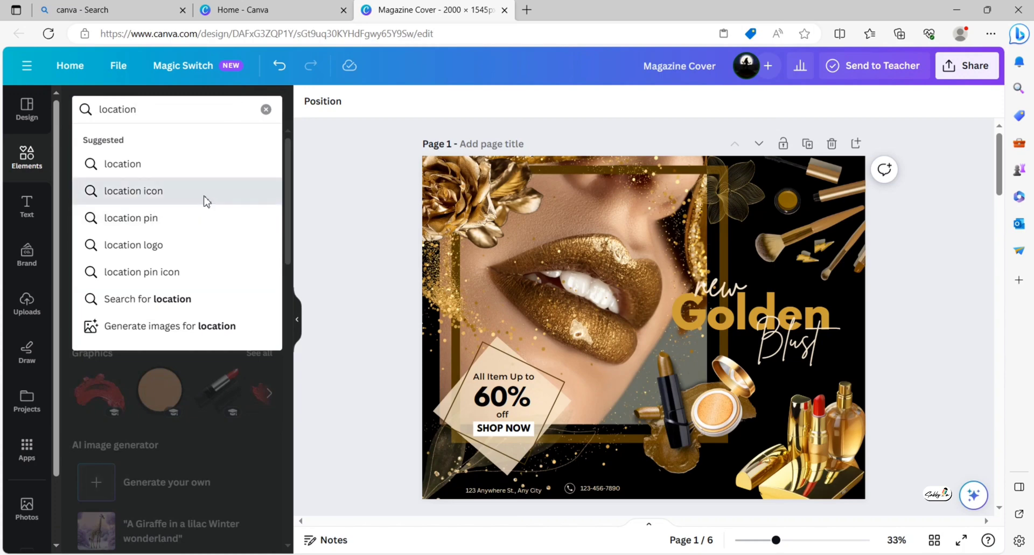
click(203, 194)
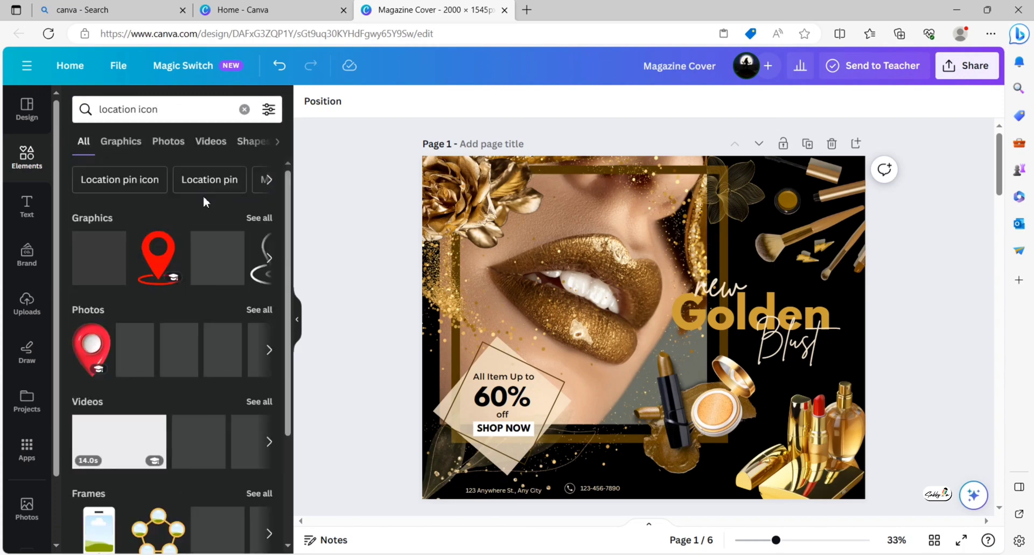
click(121, 141)
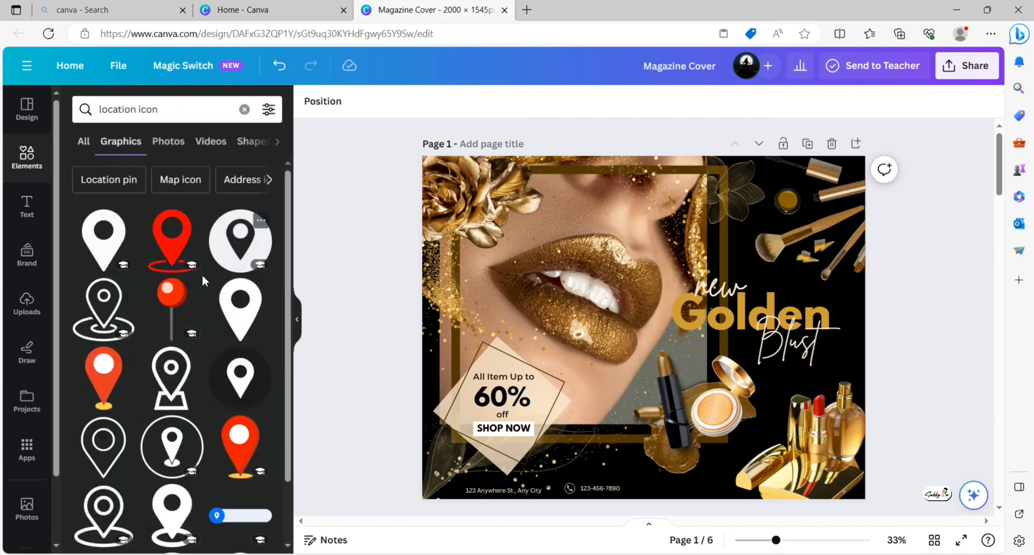
scroll(183, 364, down, 1)
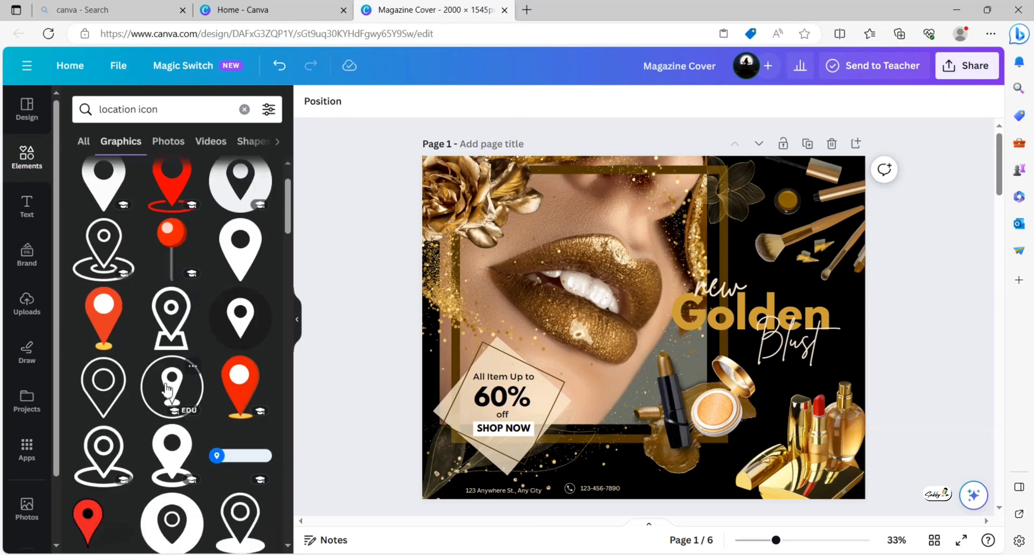
click(183, 365)
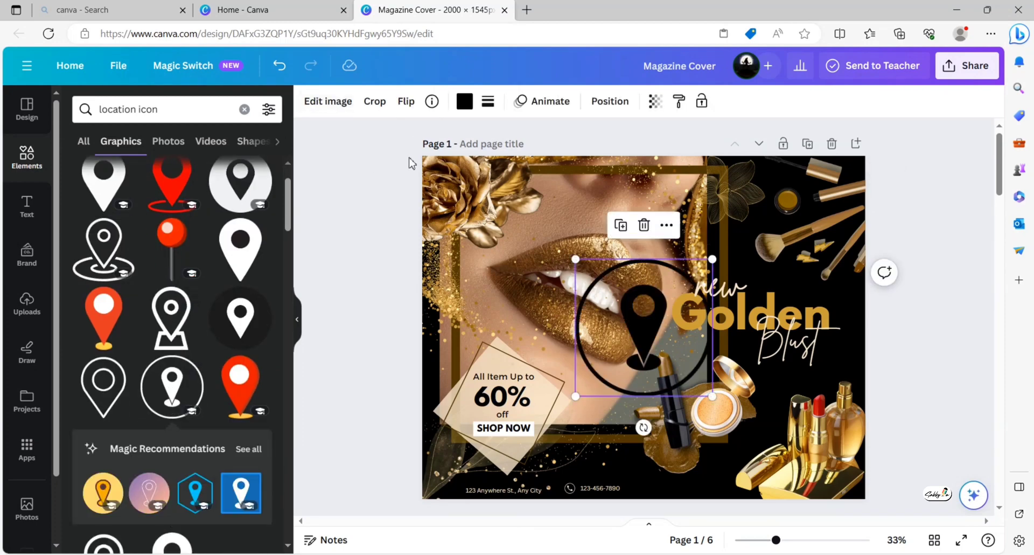
click(464, 101)
click(149, 217)
drag(712, 259, 602, 371)
drag(597, 430, 467, 533)
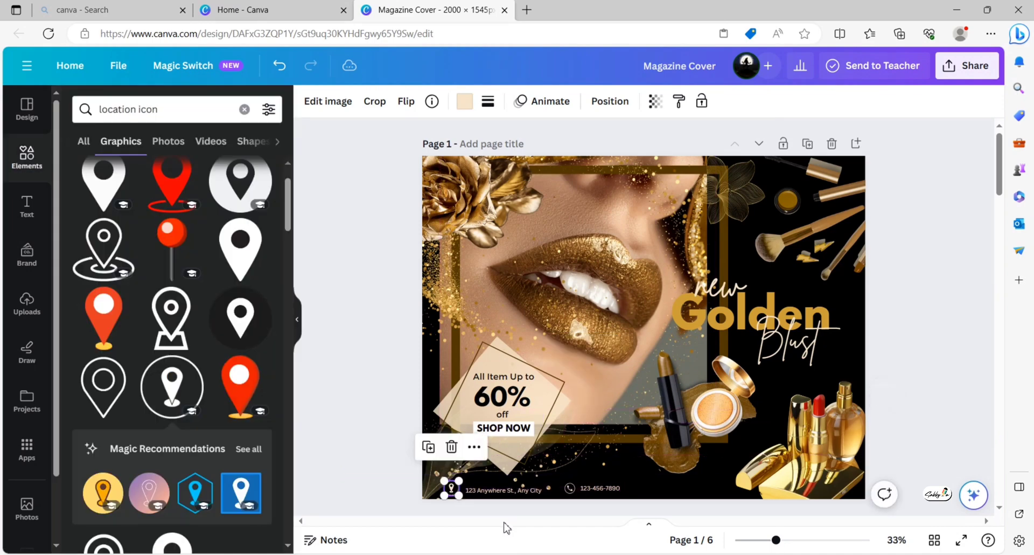
- Line up the phone number and location pin with their footer icons and text
click(533, 490)
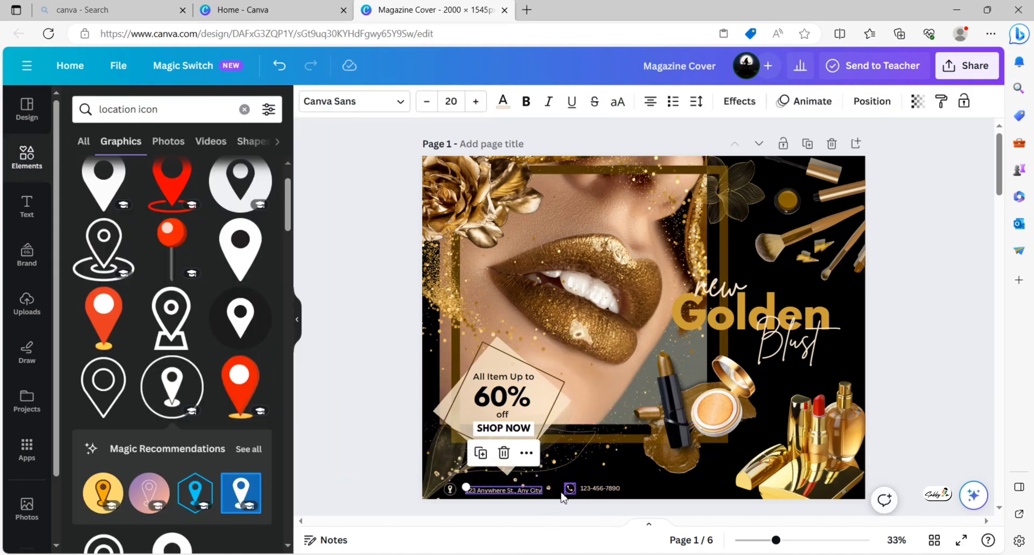
click(569, 491)
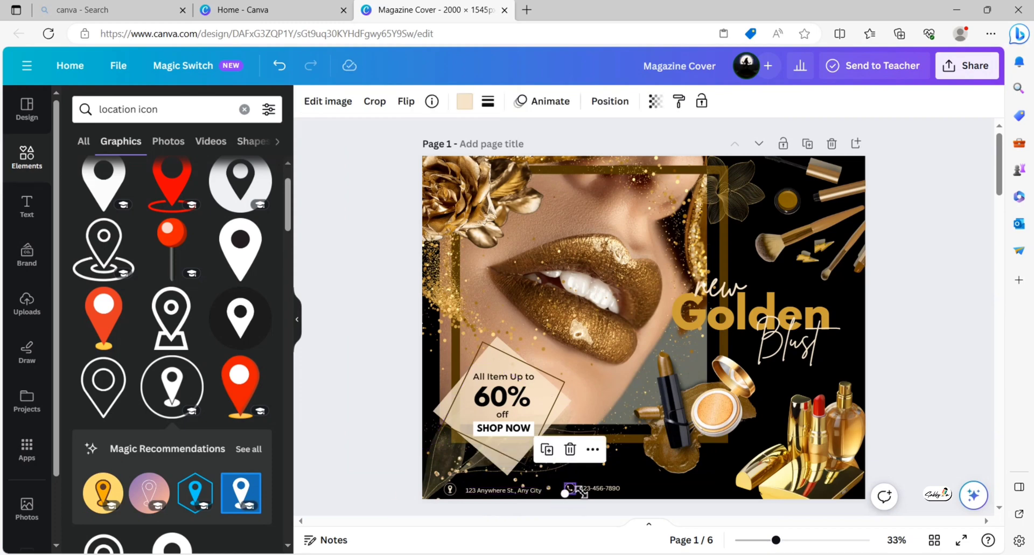
click(552, 496)
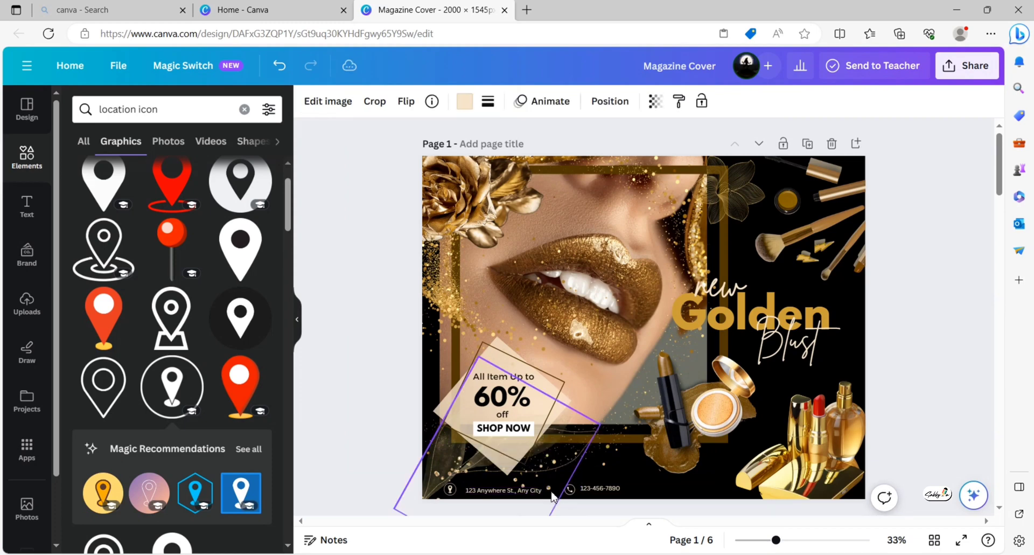
click(560, 489)
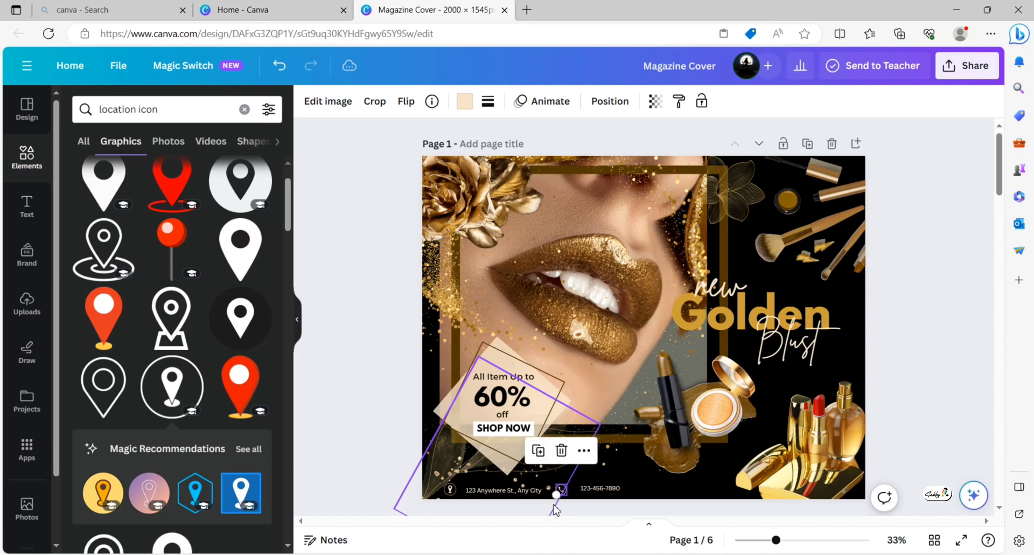
double_click(611, 488)
drag(612, 492, 603, 489)
drag(450, 489, 456, 490)
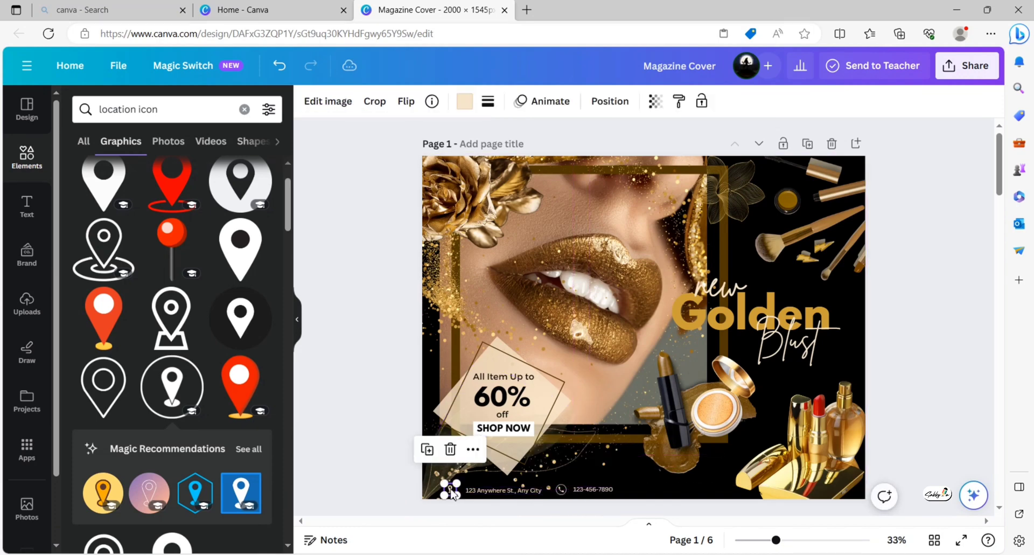
click(401, 452)
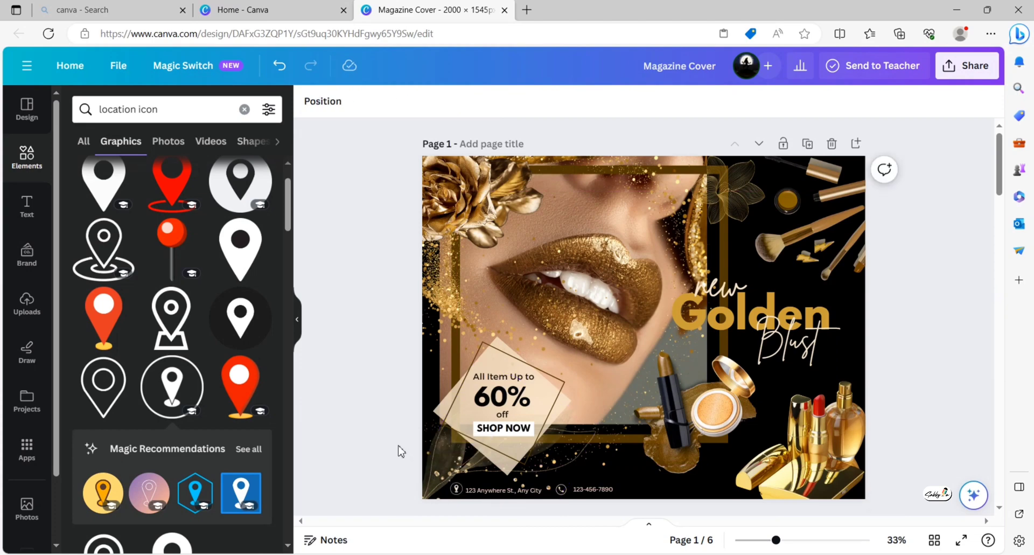
click(297, 319)
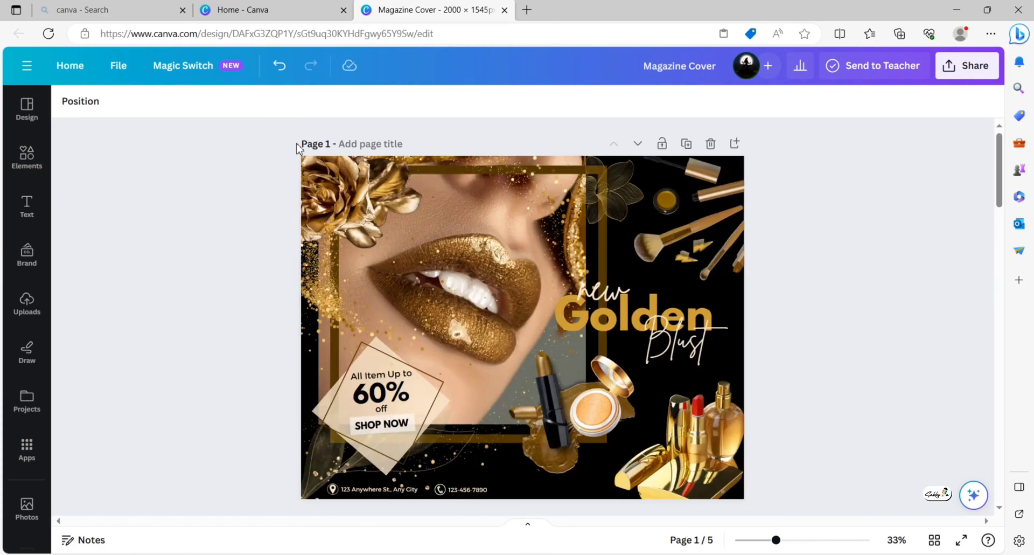
- Download the cover as a PNG enlarged to 2.75× (5,500 × 4,249 px)
click(966, 65)
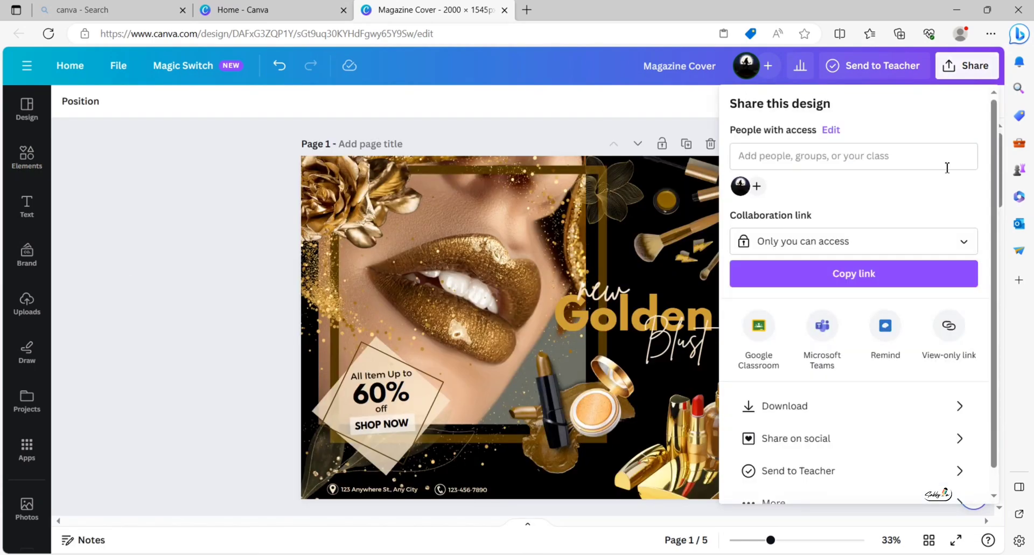
click(855, 409)
mouse_move(796, 209)
mouse_down()
mouse_move(978, 222)
mouse_move(974, 211)
mouse_move(955, 215)
mouse_up()
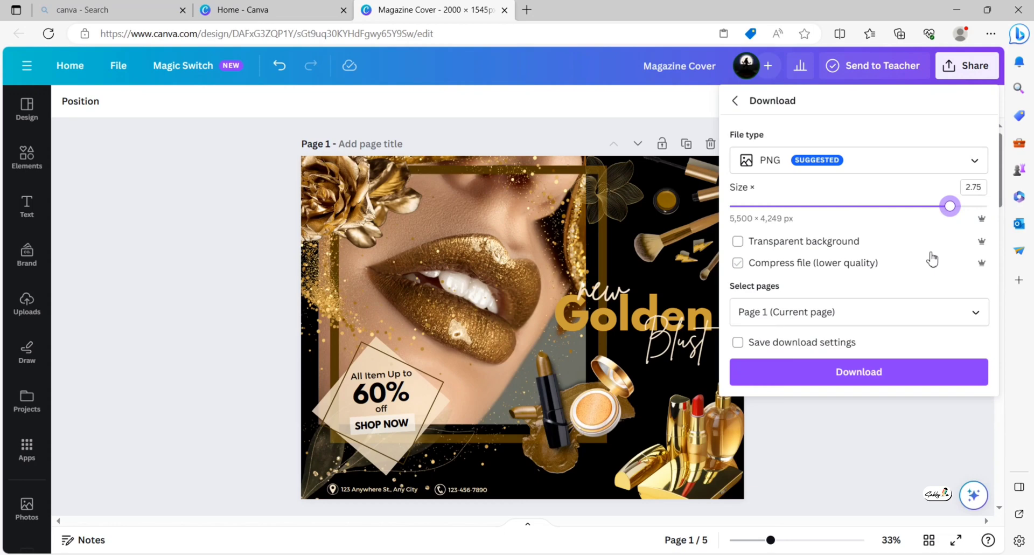
click(903, 373)
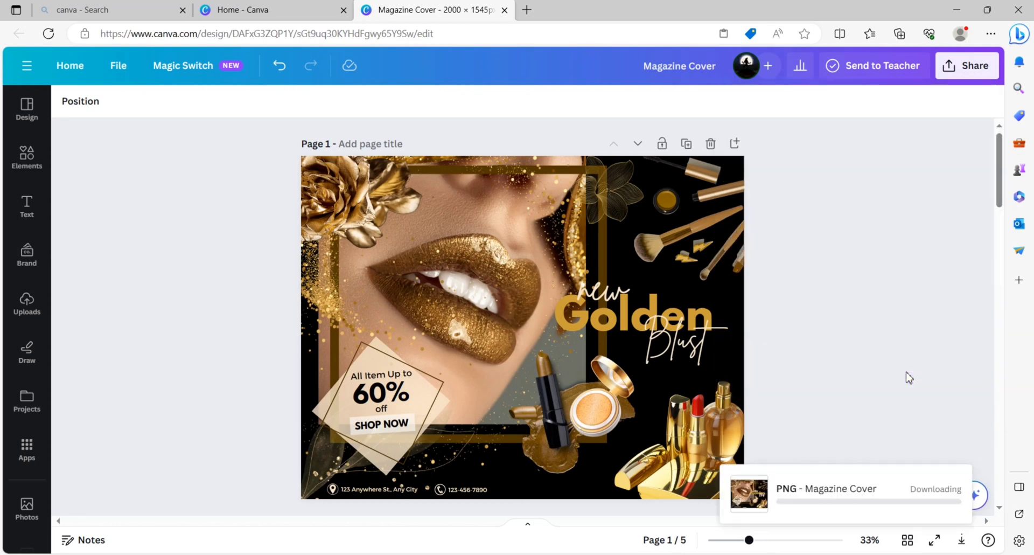
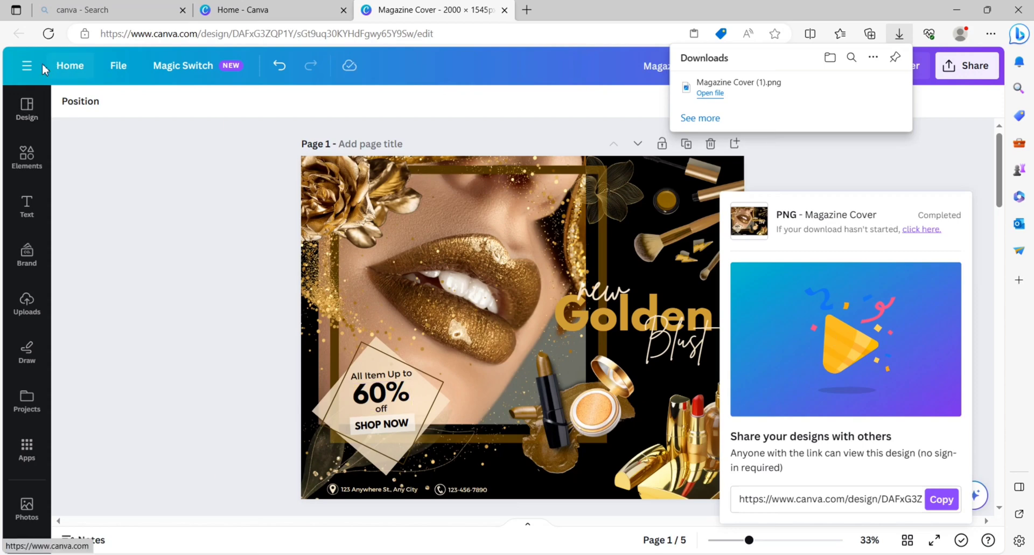
- Go from Canva Home to the Smartmockups Print section's Magazines collection
click(28, 66)
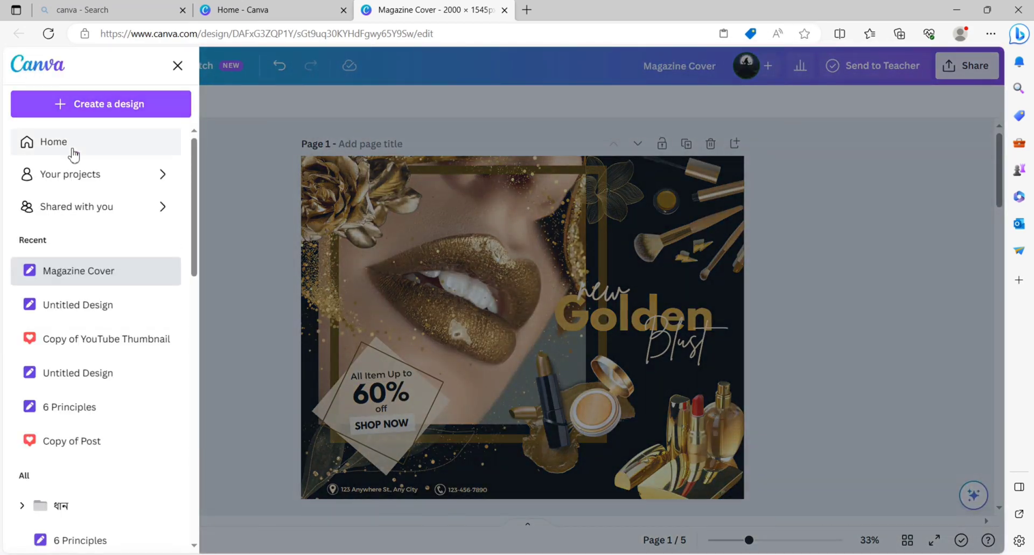
click(72, 143)
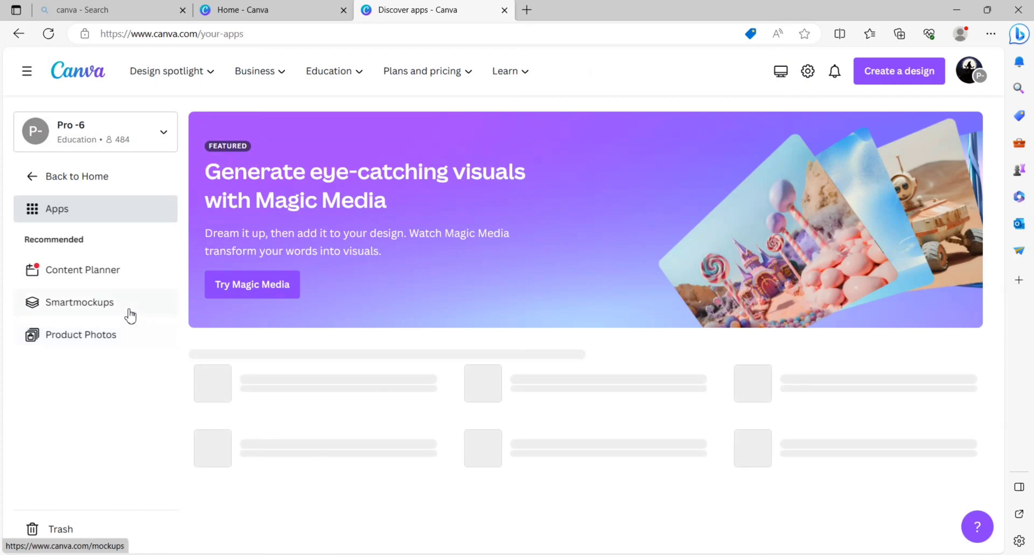
click(125, 305)
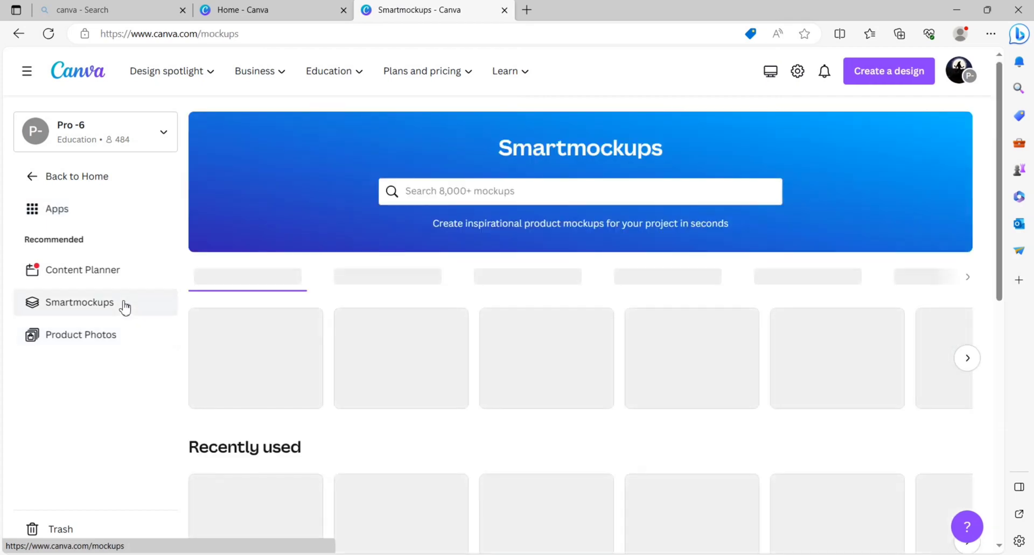
click(295, 283)
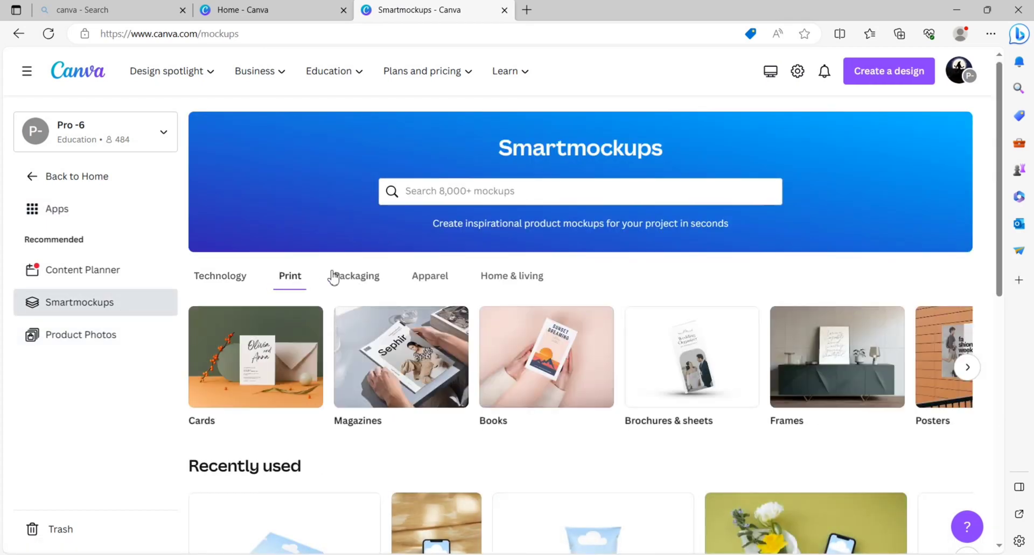
click(384, 356)
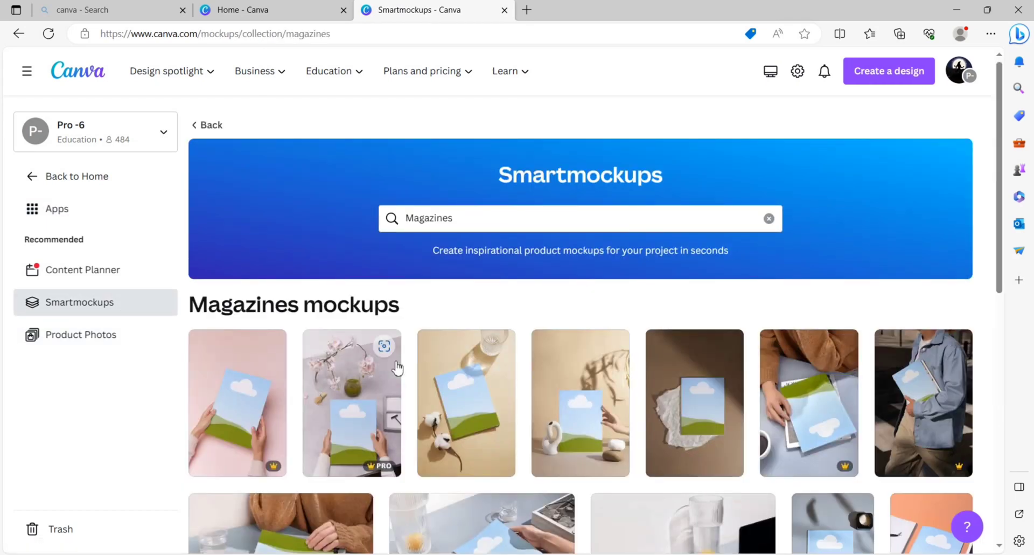
- Open the PRO flat 3D magazine mockup from the Magazines list
scroll(420, 374, down, 3)
scroll(420, 374, down, 3)
scroll(422, 369, down, 4)
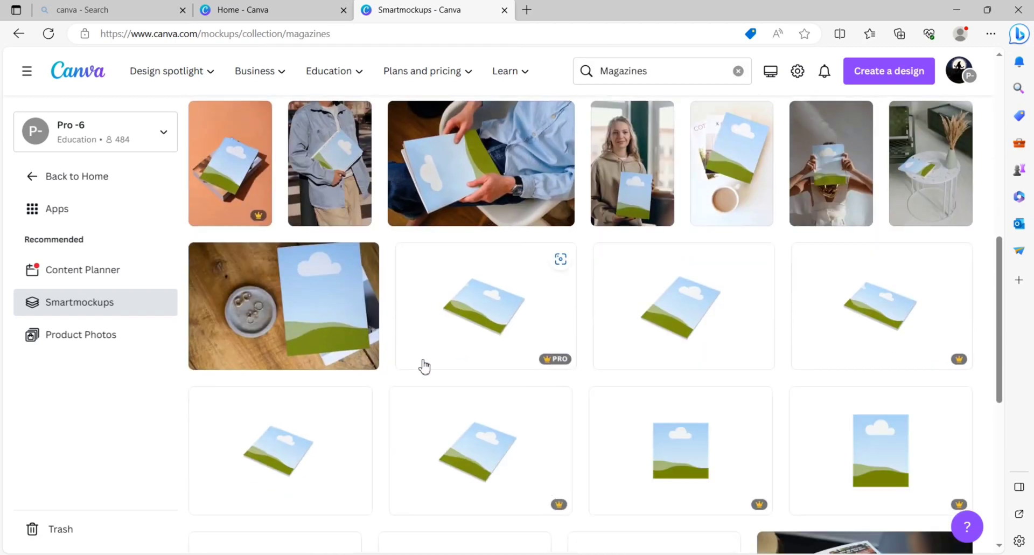
click(494, 248)
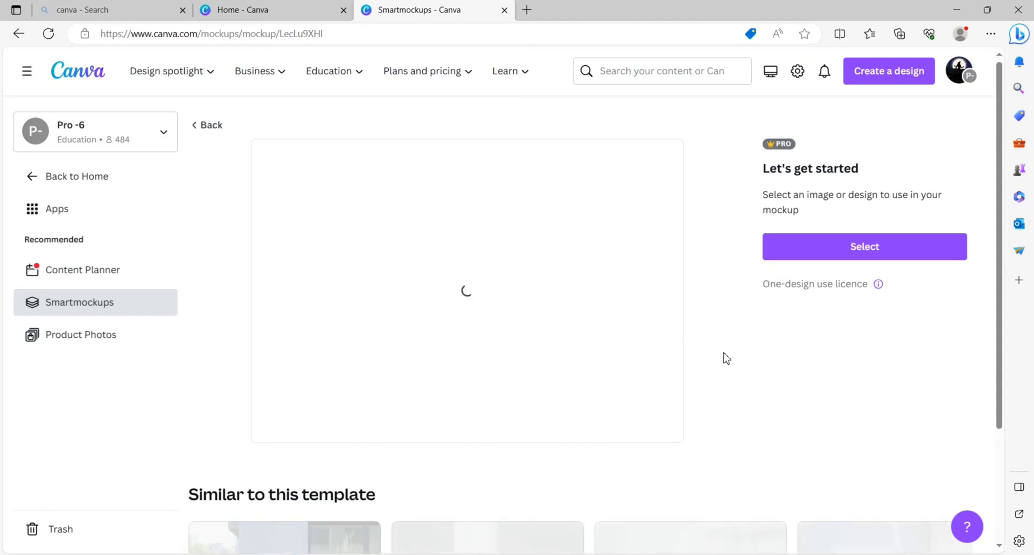
- Upload Magazine Cover (1).png from Downloads as the mockup image, save it, and download the PNG
click(877, 242)
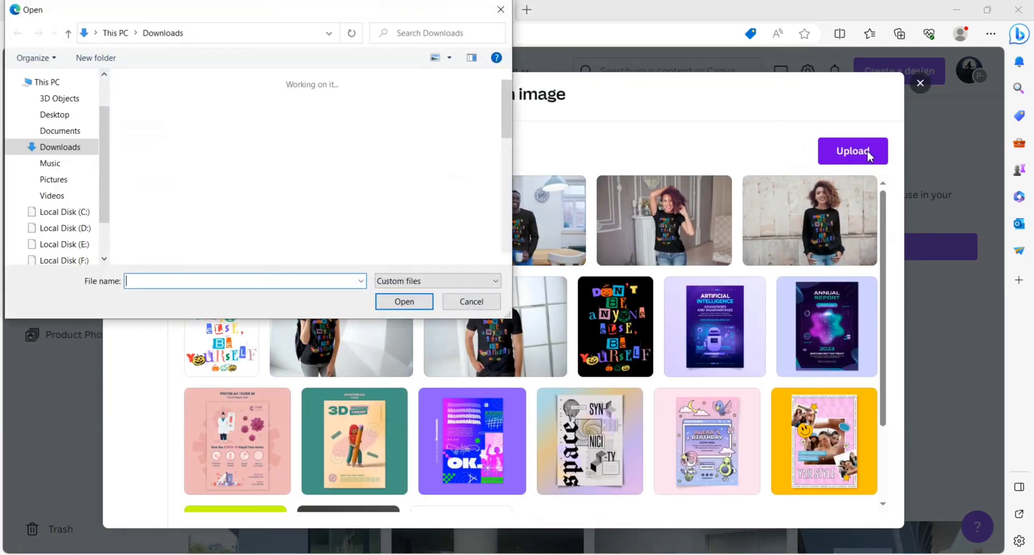
click(403, 303)
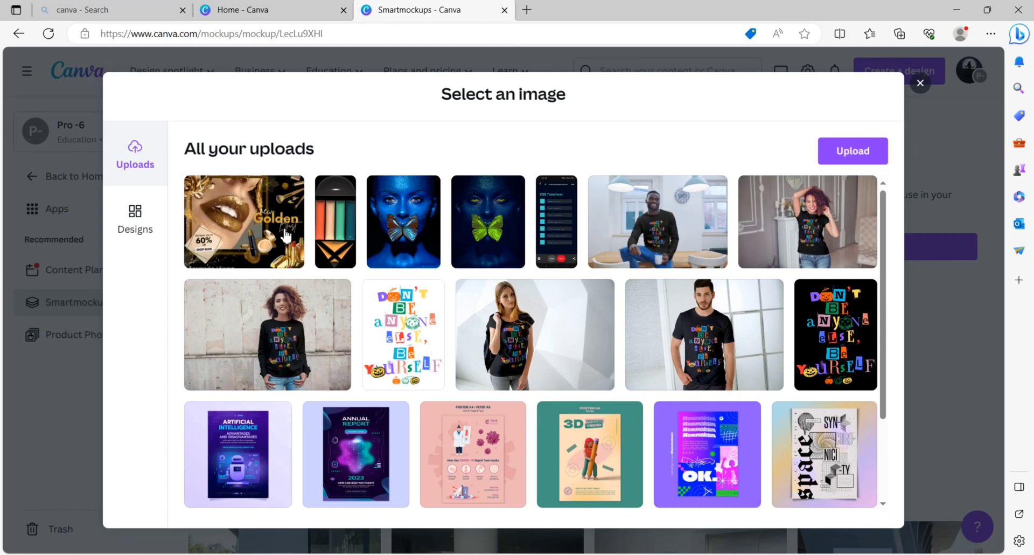
click(244, 221)
click(536, 510)
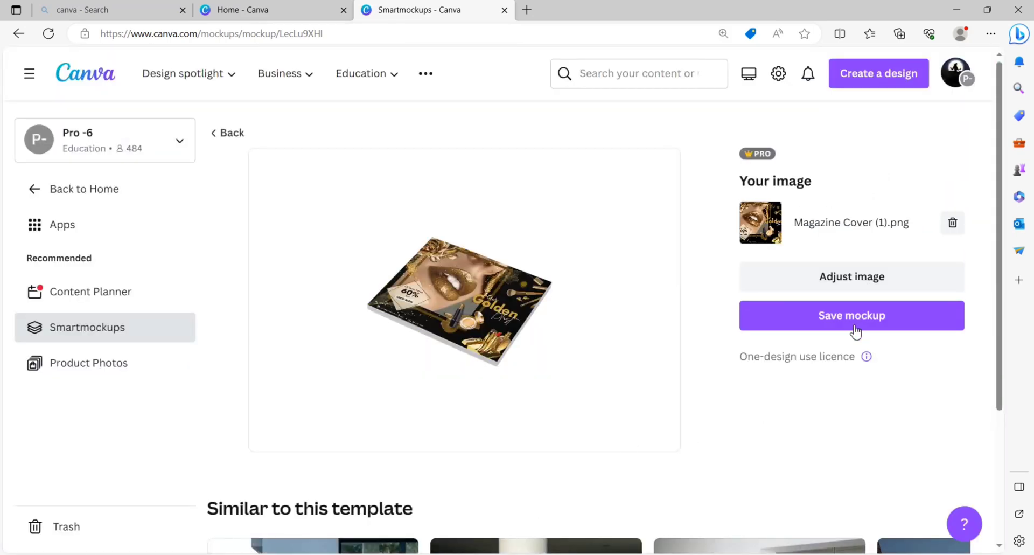
click(855, 326)
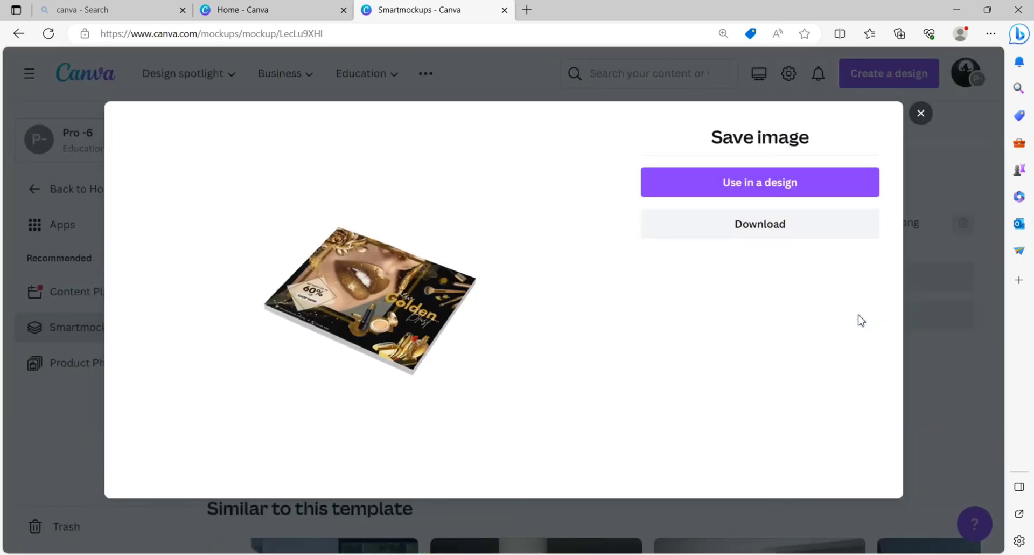
click(775, 228)
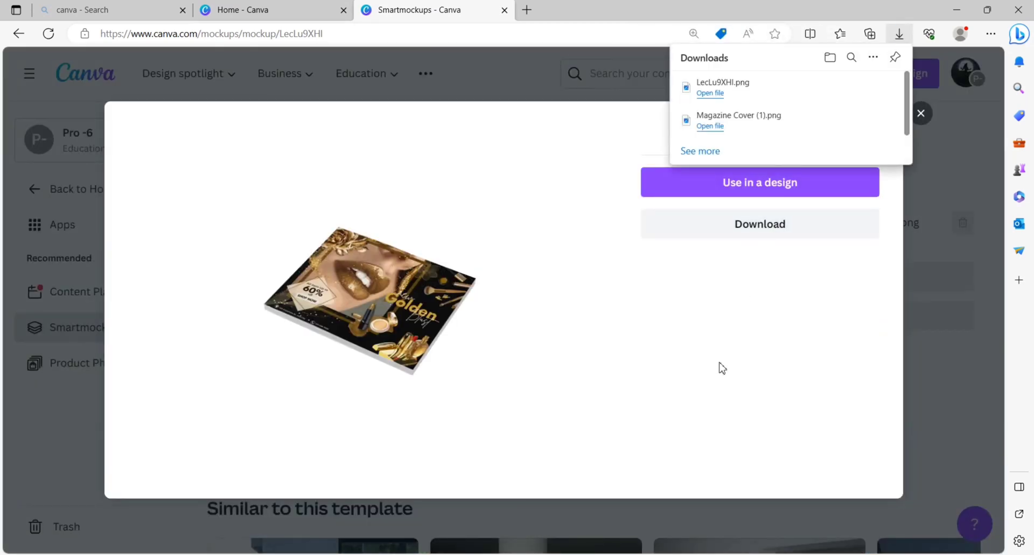
- Open LecLu9XHI.png in Photos, zoom in to 74% and shift it slightly right
click(710, 94)
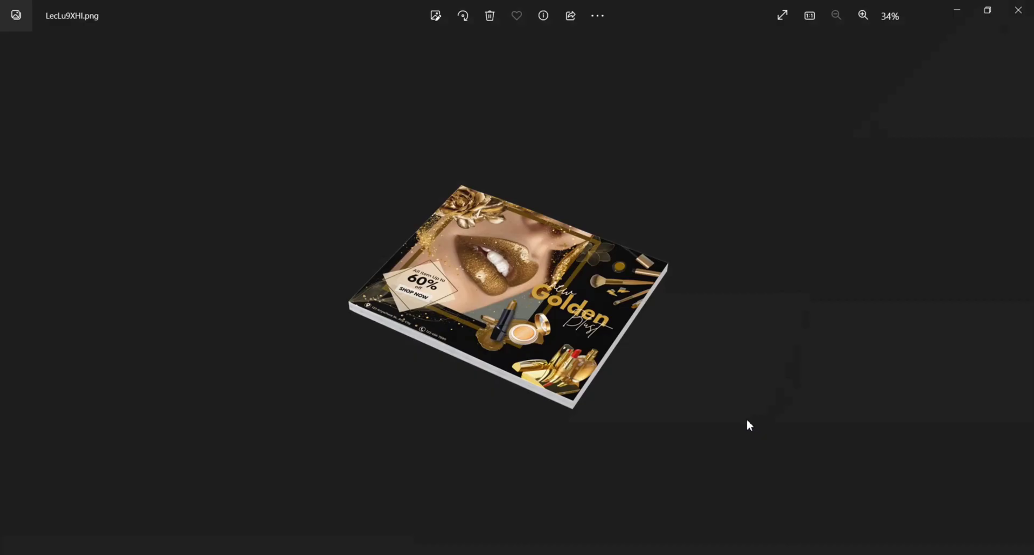
scroll(748, 424, up, 2)
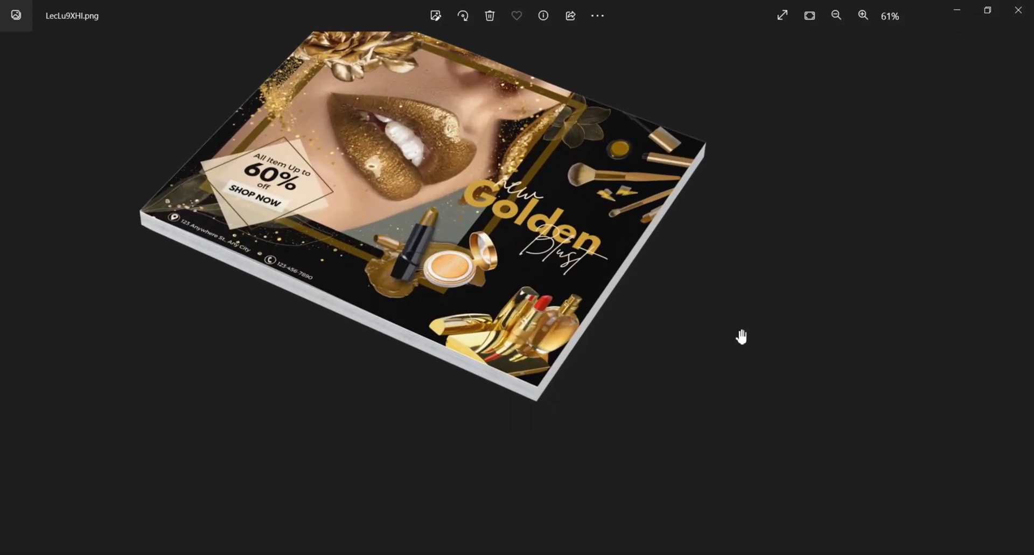
scroll(700, 261, up, 1)
scroll(665, 303, up, 1)
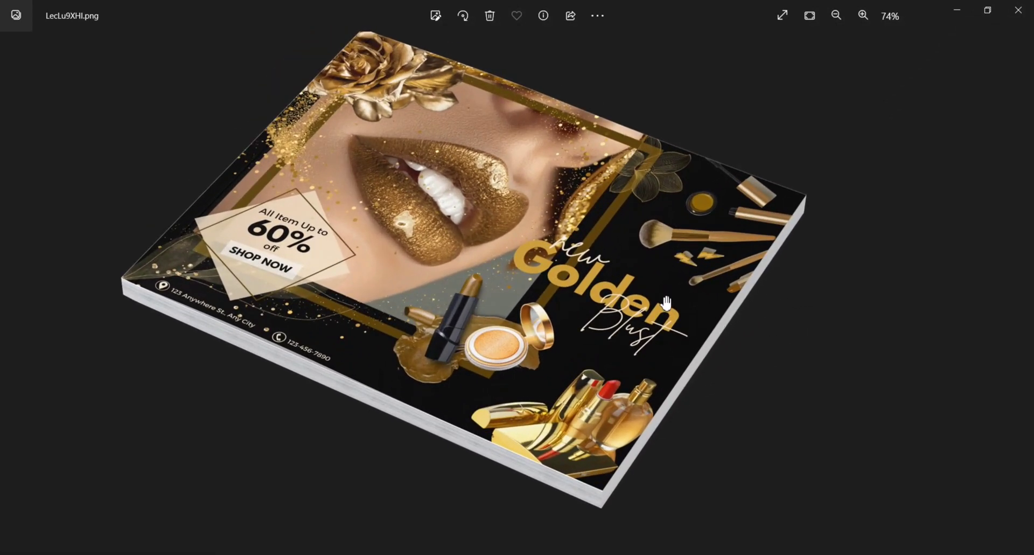
drag(629, 301, 656, 309)
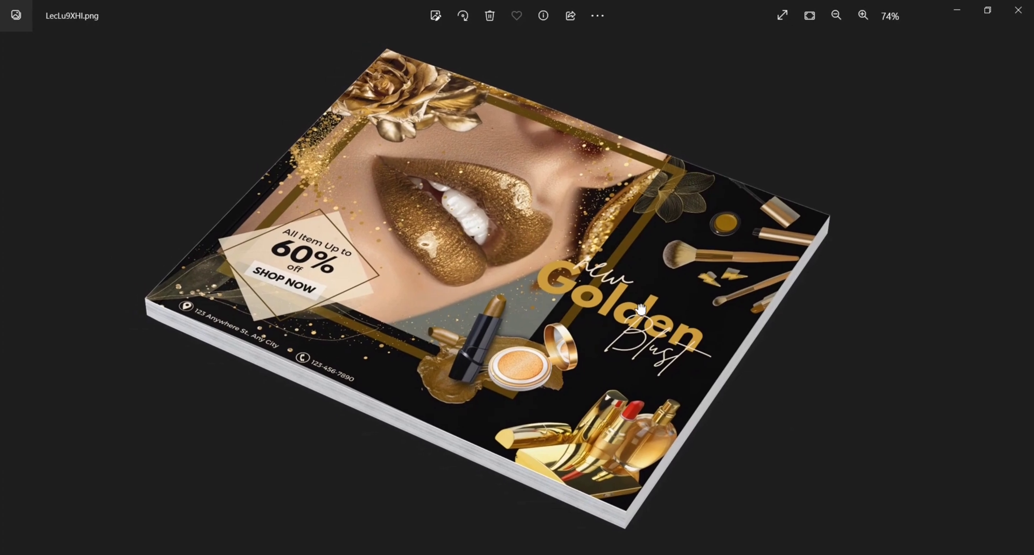